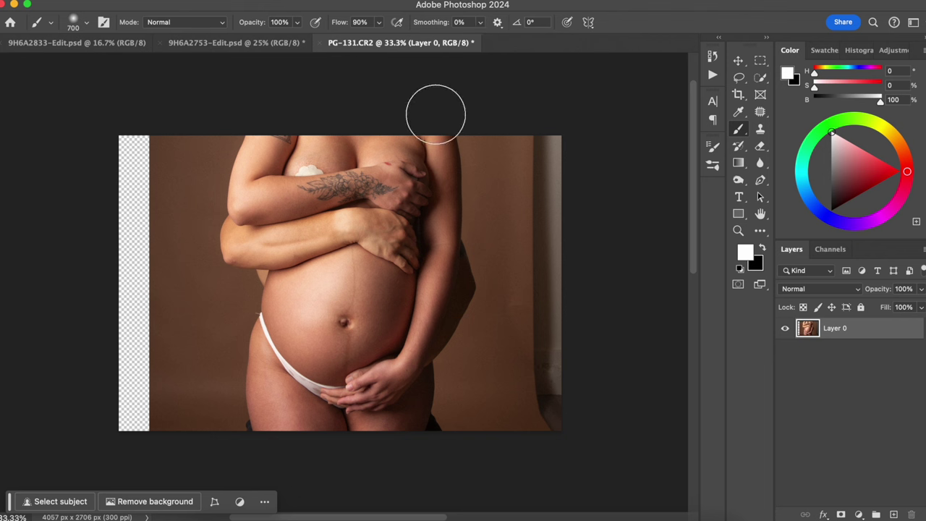
Duplicate the photo layer and select rectangular strips over the transparent left side and the exposed studio edge on the photo's right
{"action": "key", "text": "ctrl+j"}
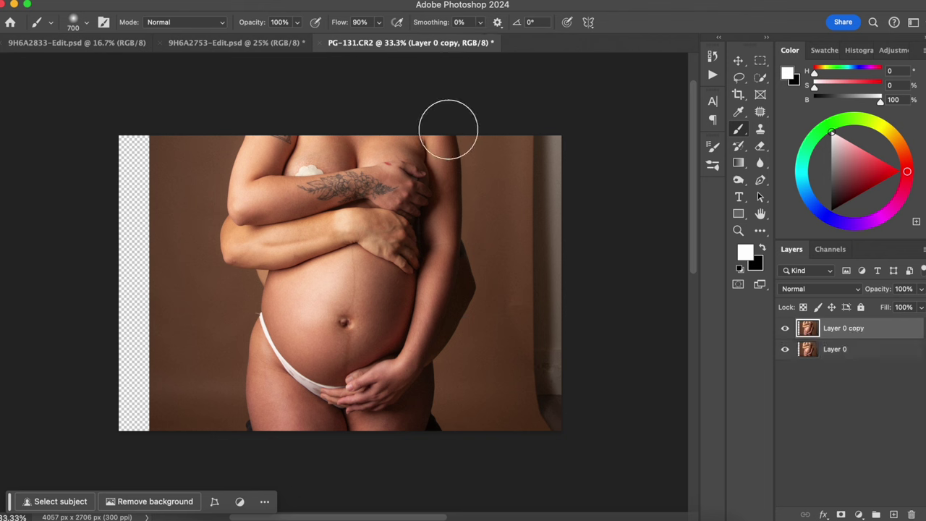
{"action": "left_click", "coordinate": [759, 60]}
{"action": "left_click_drag", "start_coordinate": [98, 117], "coordinate": [187, 450]}
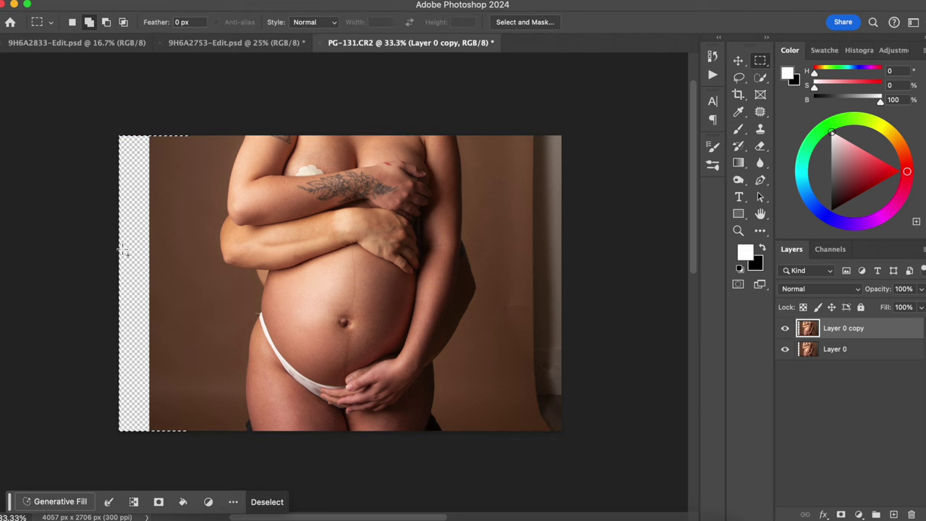
{"action": "left_click_drag", "start_coordinate": [568, 120], "coordinate": [514, 456]}
Content-aware fill the selected strips onto a duplicate layer, and merge that result with the layer copy beneath it
{"action": "left_click", "coordinate": [145, 0]}
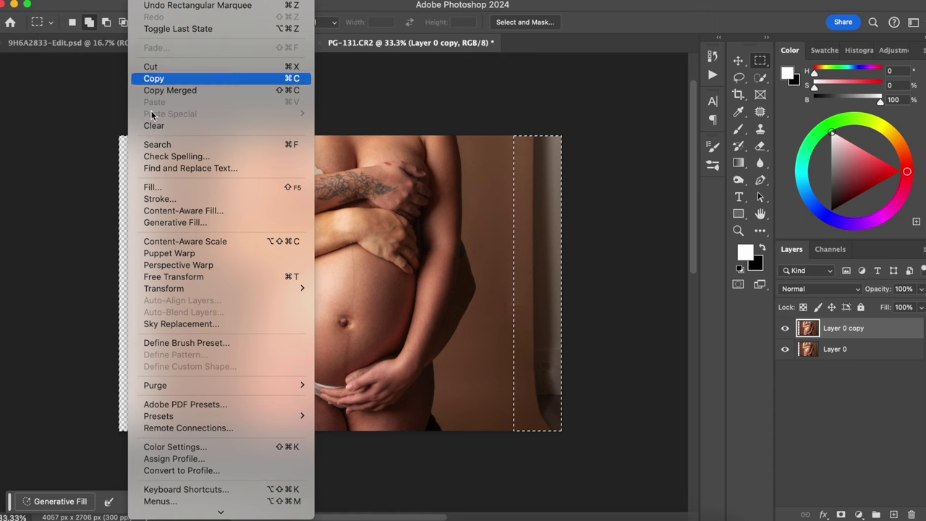
{"action": "left_click", "coordinate": [188, 212]}
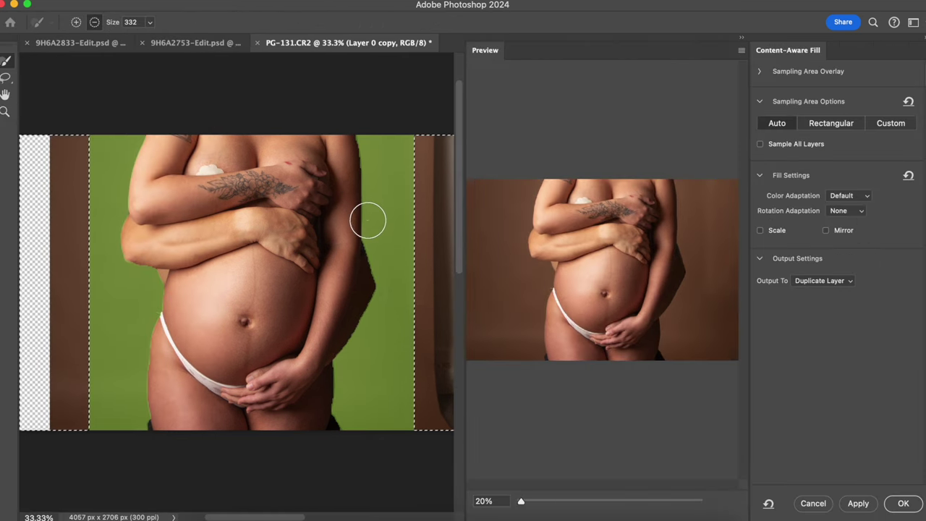
{"action": "left_click", "coordinate": [900, 504]}
{"action": "key", "text": "super+d"}
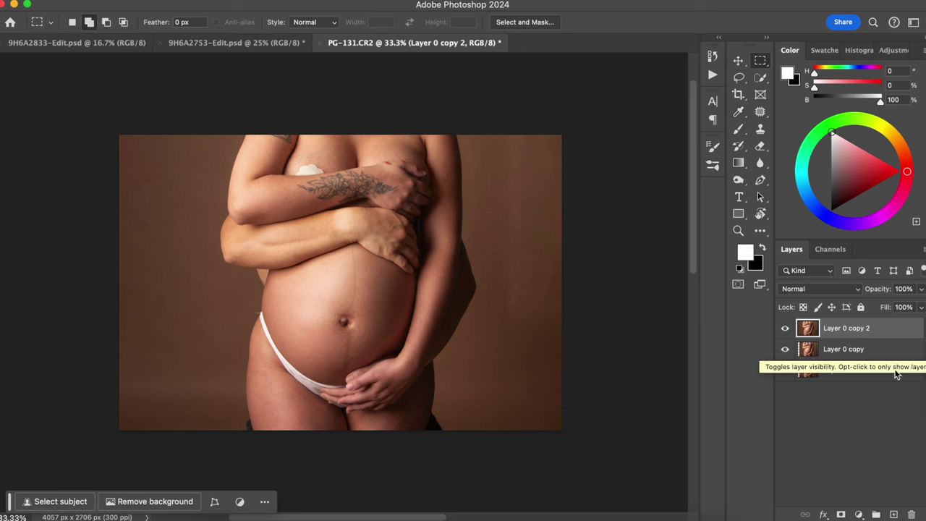
{"action": "left_click", "coordinate": [874, 353], "text": "shift"}
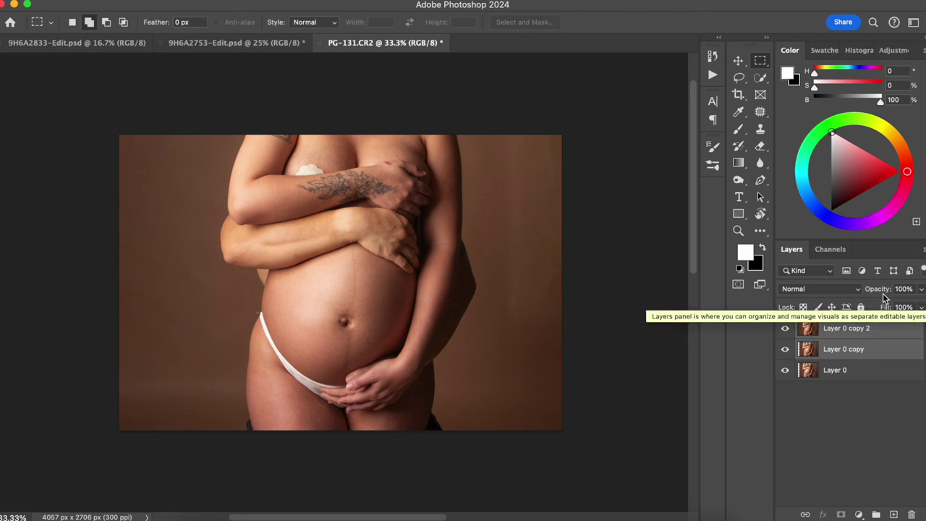
{"action": "key", "text": "super+e"}
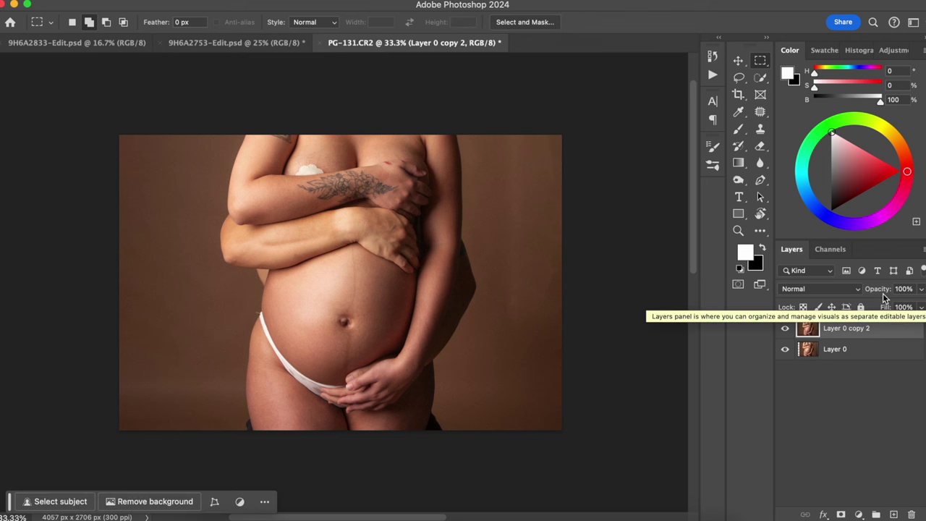
Rename the original layer as Background and the merged layer as Fixing the Background
{"action": "double_click", "coordinate": [837, 350]}
{"action": "type", "text": "Background"}
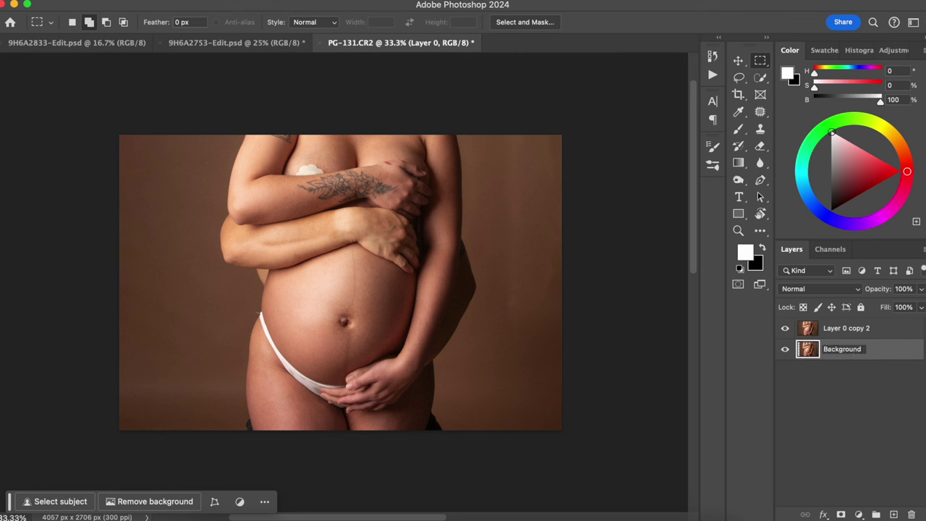
{"action": "key", "text": "Return"}
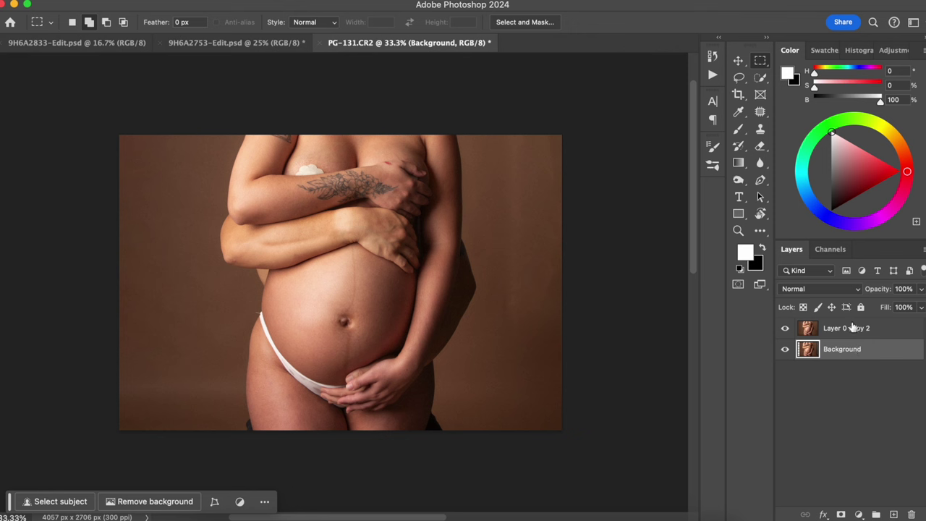
{"action": "double_click", "coordinate": [852, 328]}
{"action": "type", "text": "Fixing the "}
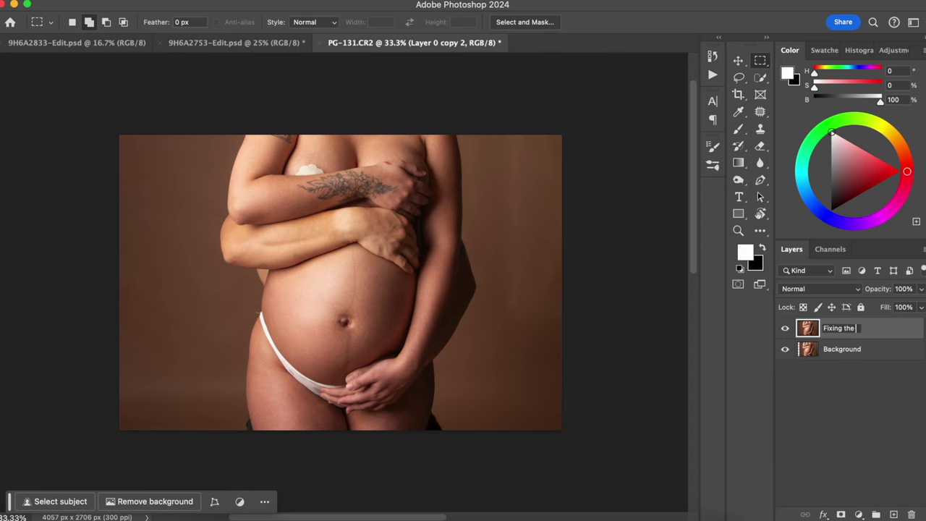
{"action": "type", "text": "Background"}
{"action": "key", "text": "Return"}
Trace the thigh's outline beside the black fabric at the photo's lower right edge with the Pen tool
{"action": "key", "text": "super+plus"}
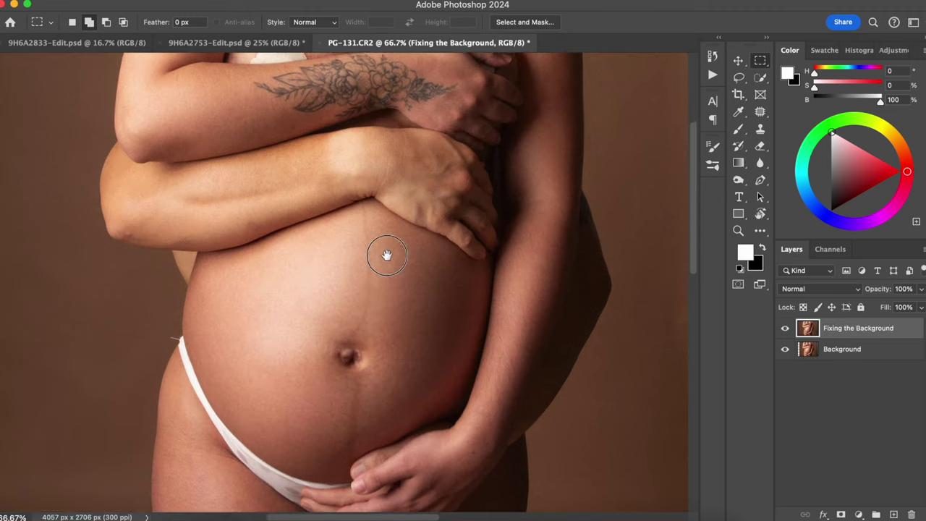
{"action": "left_click_drag", "start_coordinate": [386, 281], "coordinate": [389, 83]}
{"action": "left_click_drag", "start_coordinate": [405, 215], "coordinate": [440, 375]}
{"action": "left_click_drag", "start_coordinate": [387, 195], "coordinate": [337, 111]}
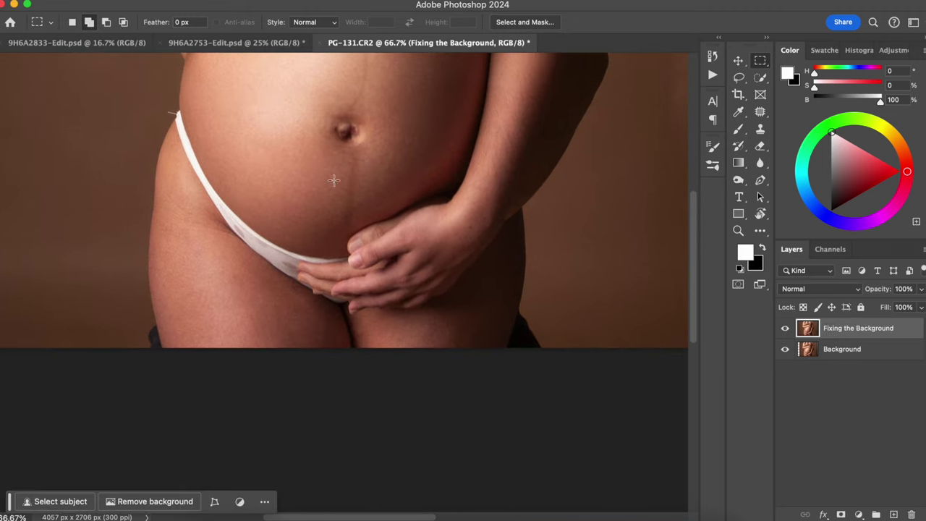
{"action": "key", "text": "super+plus"}
{"action": "left_click_drag", "start_coordinate": [430, 285], "coordinate": [248, 199]}
{"action": "left_click_drag", "start_coordinate": [430, 246], "coordinate": [418, 265]}
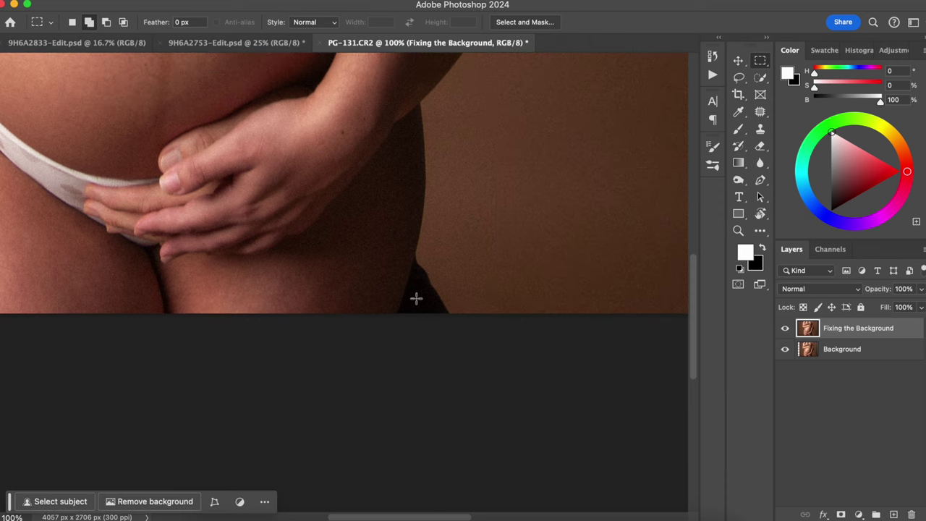
{"action": "left_click", "coordinate": [739, 77]}
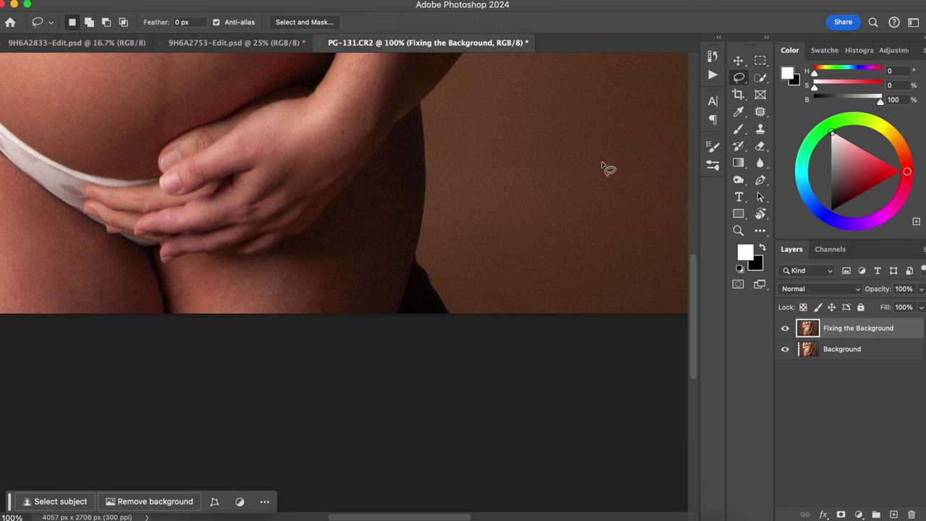
{"action": "left_click_drag", "start_coordinate": [435, 248], "coordinate": [465, 255]}
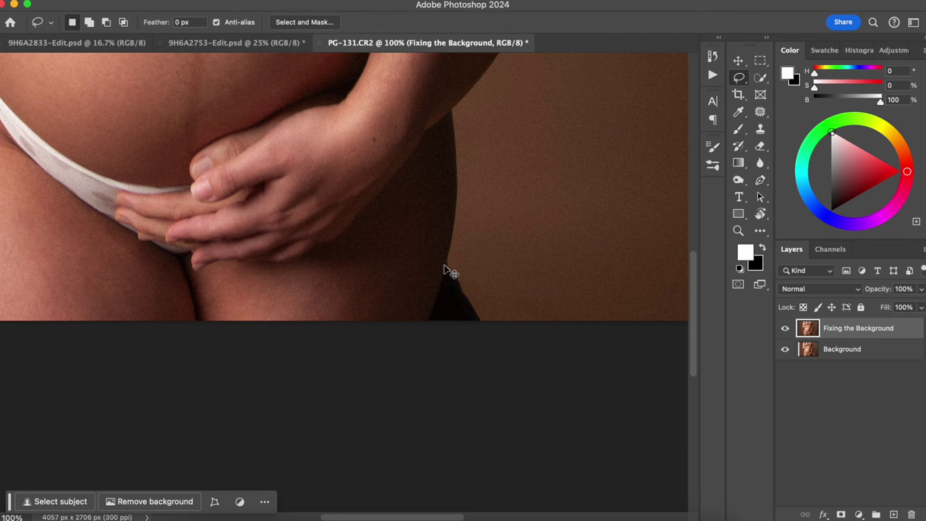
{"action": "key", "text": "super+plus"}
{"action": "left_click_drag", "start_coordinate": [416, 207], "coordinate": [384, 181]}
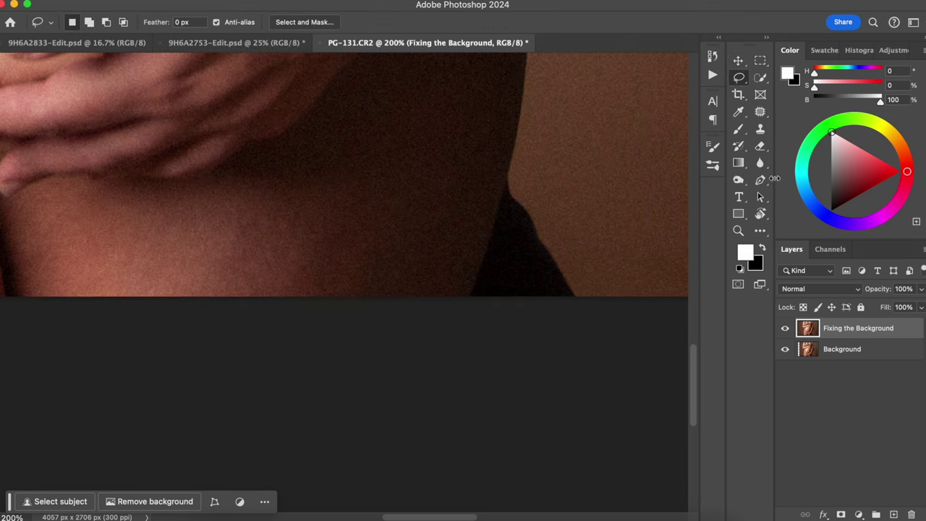
{"action": "left_click", "coordinate": [761, 181]}
{"action": "left_click", "coordinate": [510, 158]}
{"action": "left_click", "coordinate": [506, 183]}
{"action": "left_click", "coordinate": [494, 220]}
{"action": "left_click", "coordinate": [486, 253]}
{"action": "left_click", "coordinate": [474, 283]}
{"action": "left_click", "coordinate": [467, 298]}
Close the path around the black fabric and adjoining backdrop, and convert it to a new selection with a 2-pixel feather
{"action": "left_click", "coordinate": [563, 341]}
{"action": "left_click", "coordinate": [630, 299]}
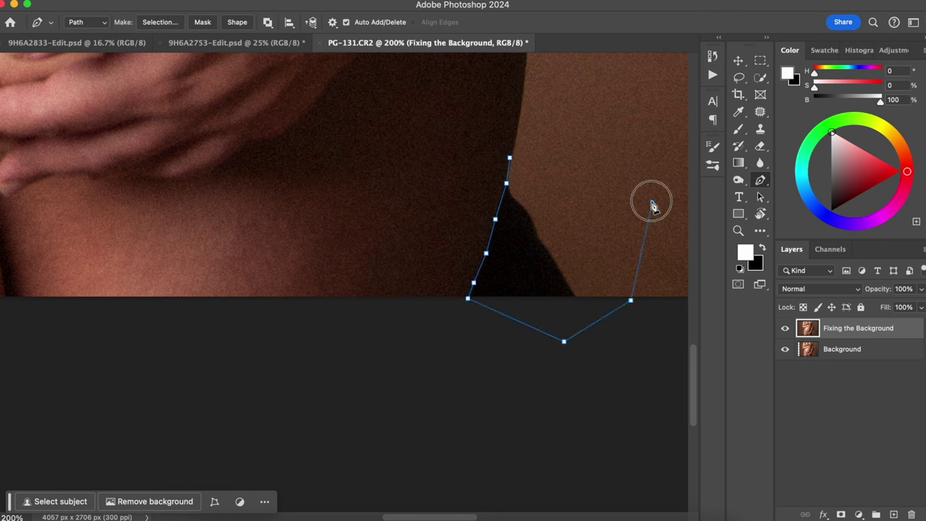
{"action": "left_click", "coordinate": [652, 202]}
{"action": "left_click", "coordinate": [639, 108]}
{"action": "left_click", "coordinate": [562, 87]}
{"action": "left_click", "coordinate": [514, 133]}
{"action": "left_click", "coordinate": [509, 157]}
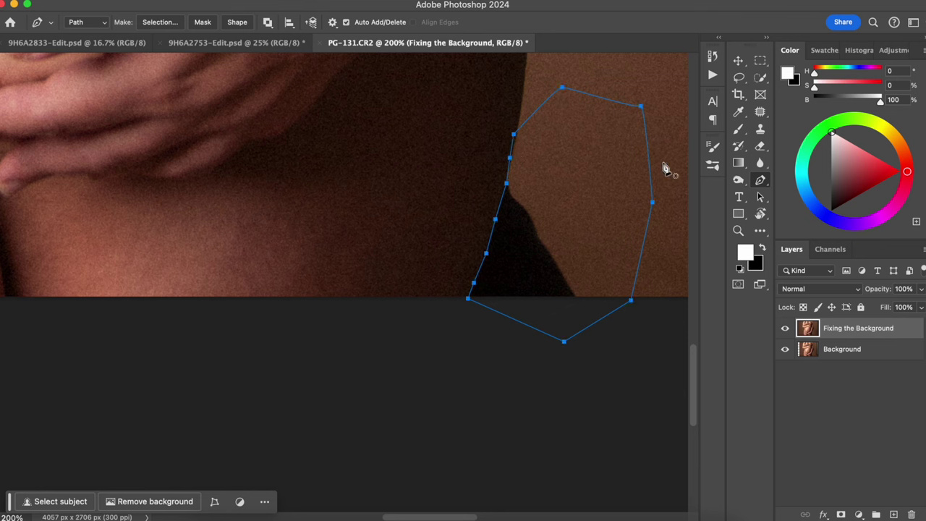
{"action": "right_click", "coordinate": [569, 168]}
{"action": "left_click", "coordinate": [615, 226]}
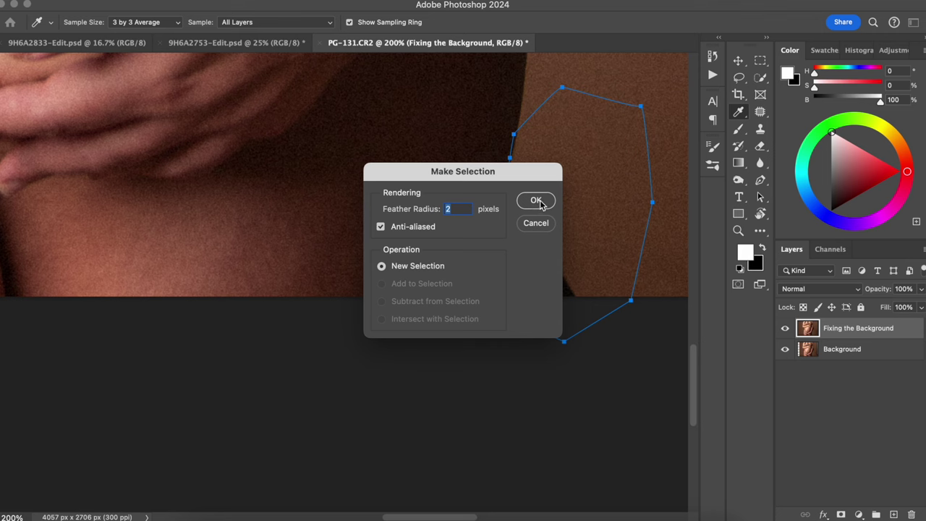
{"action": "left_click", "coordinate": [536, 202]}
Clone clean backdrop over the black fabric inside the selection, deselect it, and save the document as PG-131-Edit.psd
{"action": "scroll", "coordinate": [603, 198], "scroll_direction": "right", "scroll_amount": 3}
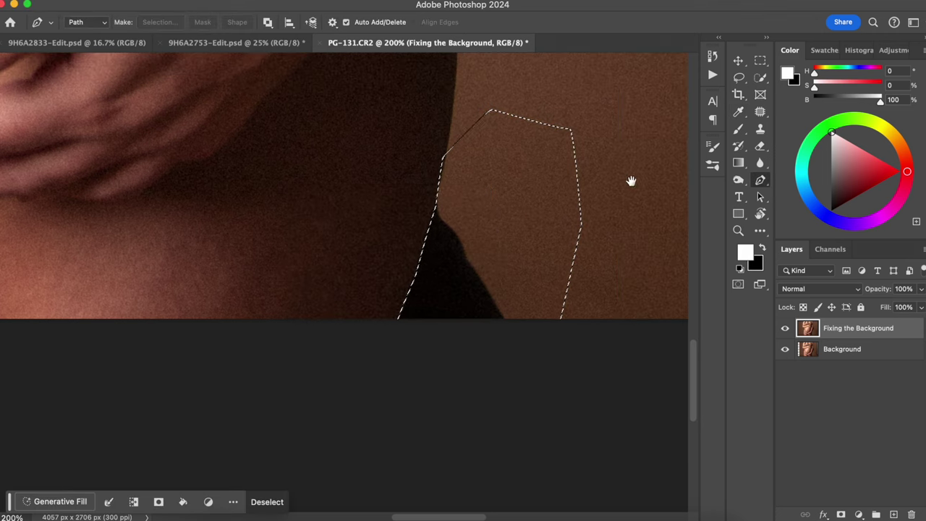
{"action": "left_click", "coordinate": [761, 129]}
{"action": "left_click", "coordinate": [553, 207], "text": "alt"}
{"action": "mouse_move", "coordinate": [490, 246]}
{"action": "left_mouse_down"}
{"action": "mouse_move", "coordinate": [499, 305]}
{"action": "mouse_move", "coordinate": [482, 296]}
{"action": "mouse_move", "coordinate": [485, 225]}
{"action": "mouse_move", "coordinate": [453, 269]}
{"action": "mouse_move", "coordinate": [471, 304]}
{"action": "mouse_move", "coordinate": [478, 270]}
{"action": "mouse_move", "coordinate": [467, 260]}
{"action": "mouse_move", "coordinate": [490, 294]}
{"action": "mouse_move", "coordinate": [490, 327]}
{"action": "mouse_move", "coordinate": [496, 323]}
{"action": "mouse_move", "coordinate": [477, 329]}
{"action": "mouse_move", "coordinate": [458, 211]}
{"action": "mouse_move", "coordinate": [448, 271]}
{"action": "mouse_move", "coordinate": [418, 321]}
{"action": "mouse_move", "coordinate": [458, 211]}
{"action": "mouse_move", "coordinate": [515, 308]}
{"action": "mouse_move", "coordinate": [490, 317]}
{"action": "mouse_move", "coordinate": [476, 193]}
{"action": "mouse_move", "coordinate": [453, 270]}
{"action": "mouse_move", "coordinate": [439, 263]}
{"action": "mouse_move", "coordinate": [456, 292]}
{"action": "left_mouse_up"}
{"action": "key", "text": "bracketleft"}
{"action": "key", "text": "bracketleft"}
{"action": "key", "text": "bracketleft"}
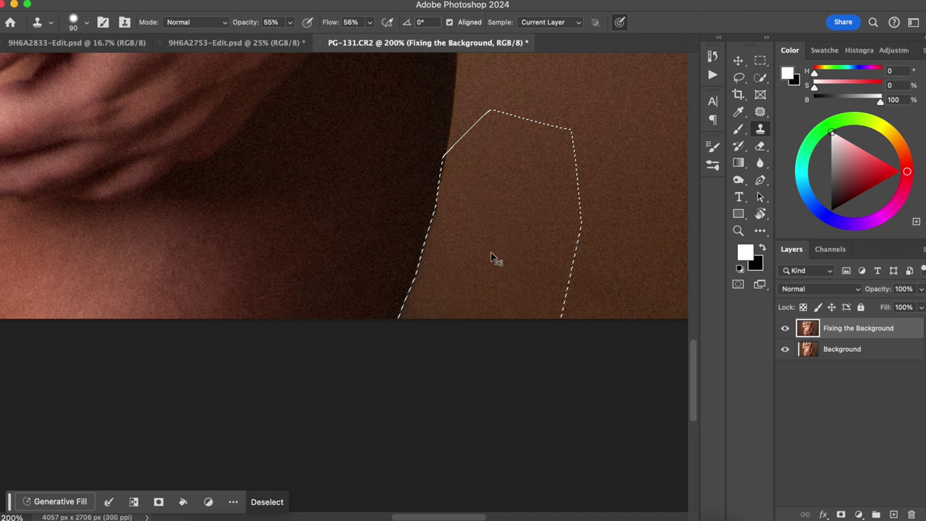
{"action": "key", "text": "ctrl+d"}
{"action": "key", "text": "ctrl+s"}
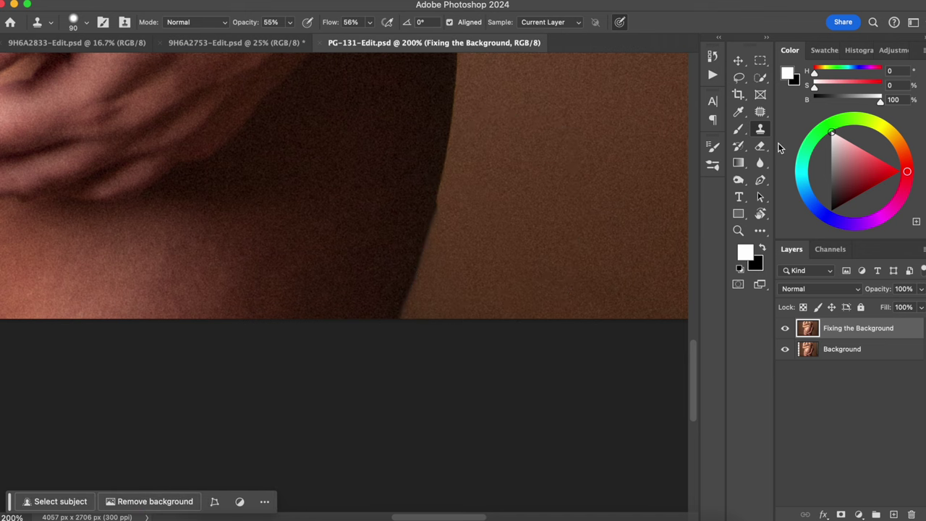
Reduce the Clone Stamp brush to 25 px and touch up the thigh's edge where the fabric was removed
{"action": "key", "text": "bracketleft"}
{"action": "key", "text": "bracketleft"}
{"action": "key", "text": "bracketleft"}
{"action": "key", "text": "bracketleft"}
{"action": "key", "text": "bracketleft"}
{"action": "key", "text": "bracketleft"}
{"action": "key", "text": "bracketleft"}
{"action": "left_click_drag", "start_coordinate": [444, 198], "coordinate": [389, 340]}
Draw a closed Pen path around the black fabric beside the thigh at the photo's lower left, following the skin edge
{"action": "mouse_move", "coordinate": [282, 267]}
{"action": "left_mouse_down"}
{"action": "mouse_move", "coordinate": [277, 258]}
{"action": "mouse_move", "coordinate": [364, 250]}
{"action": "mouse_move", "coordinate": [418, 262]}
{"action": "mouse_move", "coordinate": [440, 215]}
{"action": "left_mouse_up"}
{"action": "left_click_drag", "start_coordinate": [283, 184], "coordinate": [305, 273]}
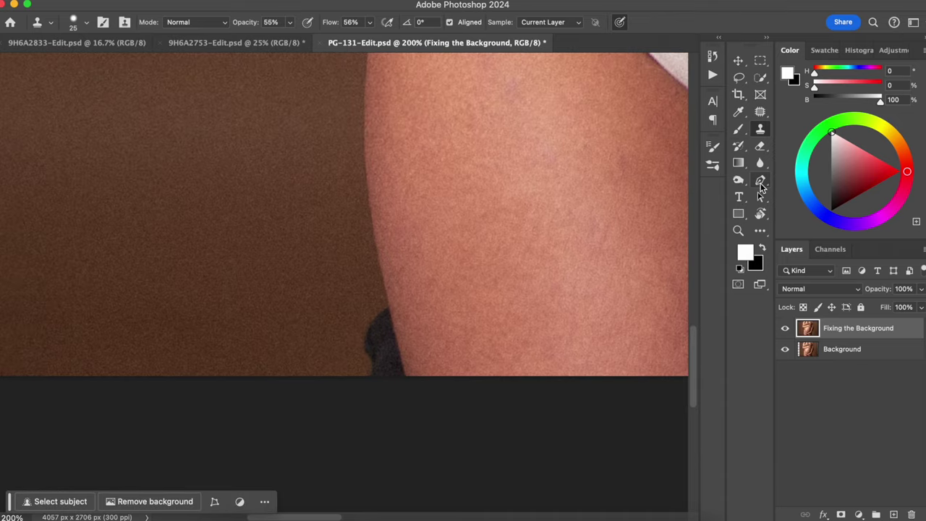
{"action": "left_click", "coordinate": [760, 181]}
{"action": "left_click", "coordinate": [796, 180]}
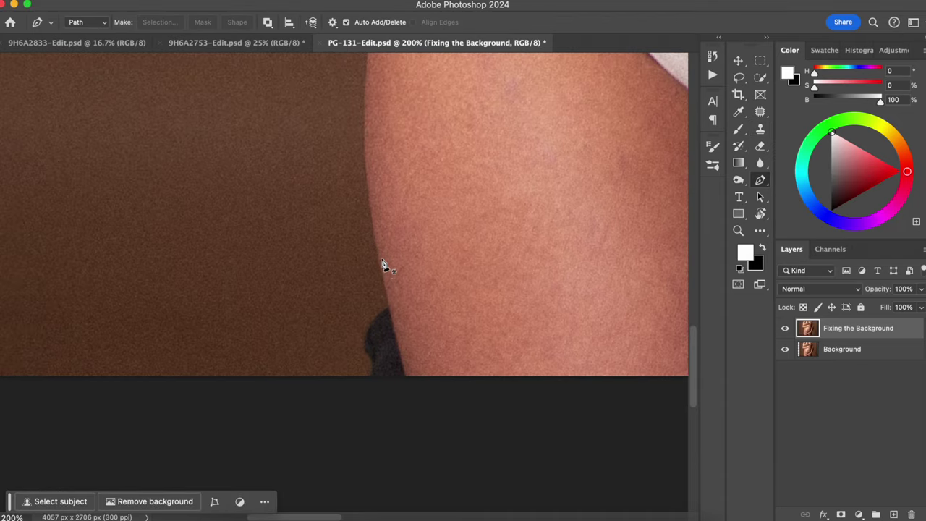
{"action": "left_click", "coordinate": [380, 263]}
{"action": "left_click", "coordinate": [387, 295]}
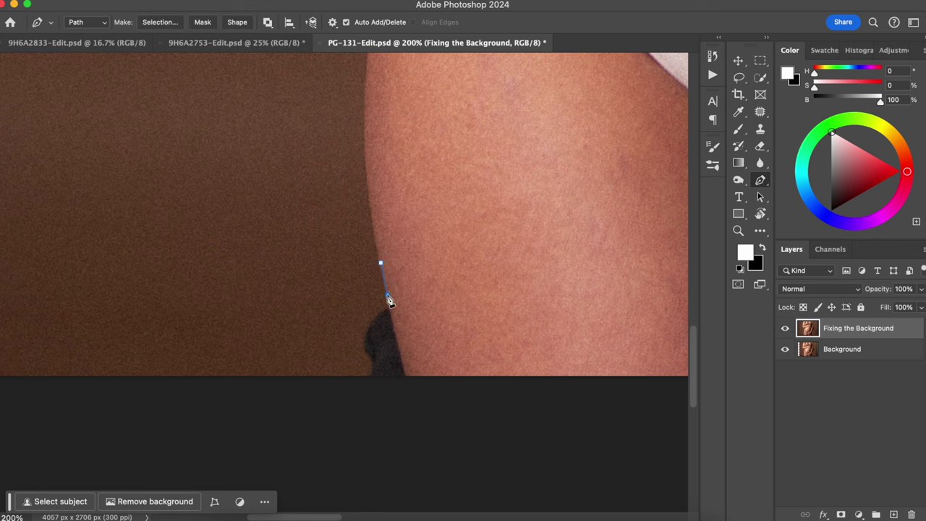
{"action": "left_click", "coordinate": [395, 324]}
{"action": "left_click", "coordinate": [403, 361]}
{"action": "left_click", "coordinate": [410, 385]}
{"action": "left_click", "coordinate": [303, 401]}
{"action": "left_click", "coordinate": [214, 328]}
{"action": "left_click", "coordinate": [258, 257]}
{"action": "left_click", "coordinate": [346, 237]}
{"action": "left_click", "coordinate": [380, 262]}
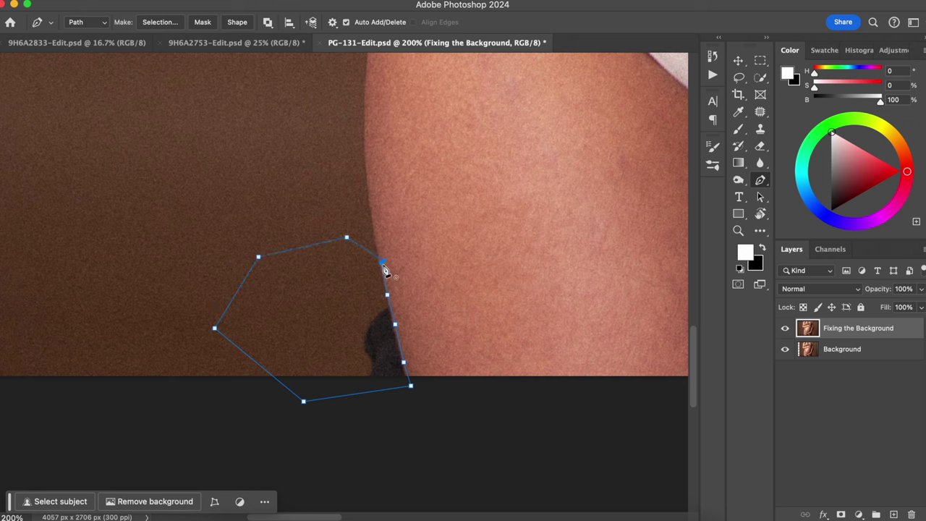
Convert the closed path around the left-hand black fabric into a selection
{"action": "right_click", "coordinate": [335, 292]}
{"action": "left_click", "coordinate": [392, 336]}
{"action": "right_click", "coordinate": [333, 294]}
{"action": "left_click", "coordinate": [286, 284]}
{"action": "key", "text": "super+z"}
{"action": "right_click", "coordinate": [303, 298]}
{"action": "left_click", "coordinate": [358, 326]}
{"action": "left_click", "coordinate": [536, 200]}
Clone backdrop over the left-hand black fabric inside the selection with an 80 px brush, and deselect it
{"action": "left_click", "coordinate": [760, 129]}
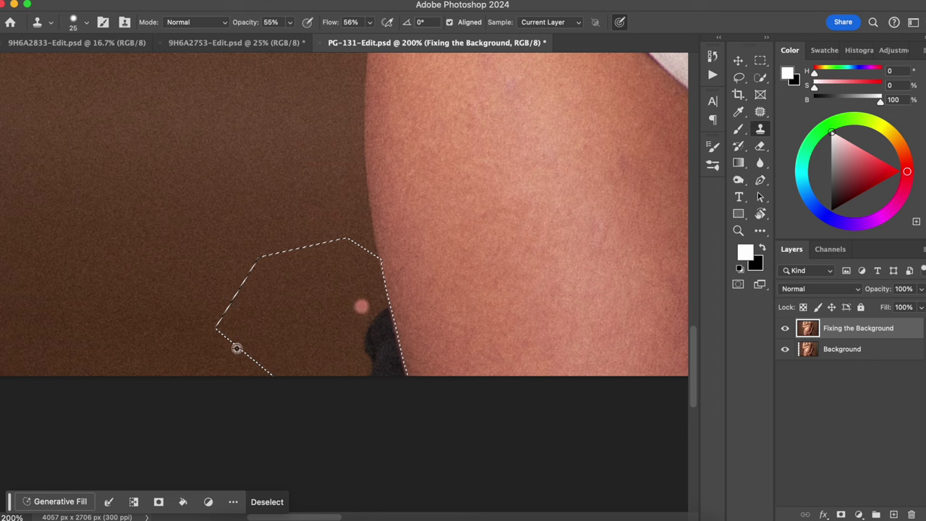
{"action": "key", "text": "bracketright"}
{"action": "key", "text": "bracketright"}
{"action": "key", "text": "bracketright"}
{"action": "key", "text": "bracketright"}
{"action": "key", "text": "bracketright"}
{"action": "key", "text": "bracketright"}
{"action": "key", "text": "bracketright"}
{"action": "key", "text": "bracketright"}
{"action": "mouse_move", "coordinate": [358, 325]}
{"action": "left_mouse_down"}
{"action": "mouse_move", "coordinate": [376, 341]}
{"action": "mouse_move", "coordinate": [387, 381]}
{"action": "mouse_move", "coordinate": [381, 292]}
{"action": "mouse_move", "coordinate": [383, 387]}
{"action": "mouse_move", "coordinate": [364, 345]}
{"action": "mouse_move", "coordinate": [385, 398]}
{"action": "mouse_move", "coordinate": [388, 366]}
{"action": "mouse_move", "coordinate": [394, 373]}
{"action": "mouse_move", "coordinate": [392, 420]}
{"action": "left_mouse_up"}
{"action": "key", "text": "super+d"}
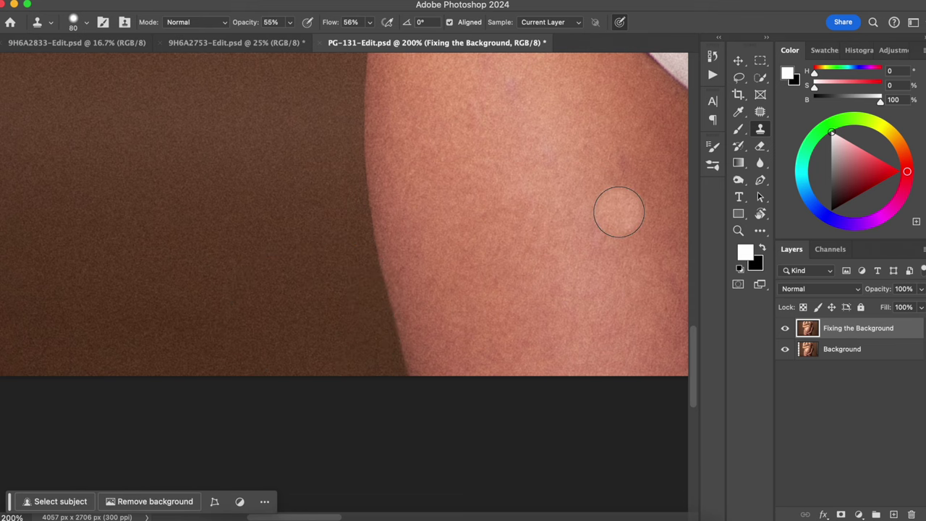
Smooth the uneven spots on the backdrop beside the elbow on the photo's right with the Patch tool
{"action": "key", "text": "super+0"}
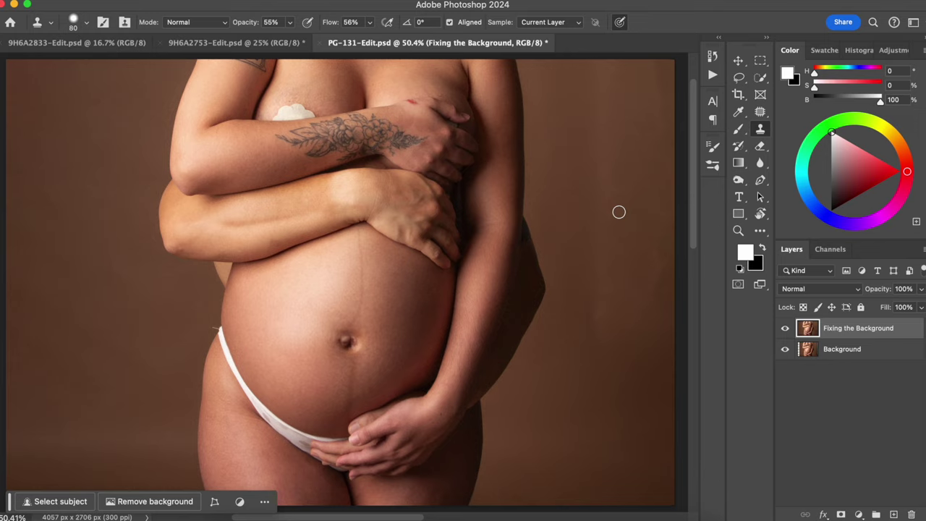
{"action": "mouse_move", "coordinate": [444, 289]}
{"action": "left_mouse_down"}
{"action": "mouse_move", "coordinate": [452, 182]}
{"action": "mouse_move", "coordinate": [486, 217]}
{"action": "left_mouse_up"}
{"action": "key", "text": "super+minus"}
{"action": "key", "text": "j"}
{"action": "mouse_move", "coordinate": [530, 284]}
{"action": "left_mouse_down"}
{"action": "mouse_move", "coordinate": [541, 359]}
{"action": "mouse_move", "coordinate": [532, 263]}
{"action": "left_mouse_up"}
{"action": "left_click_drag", "start_coordinate": [541, 300], "coordinate": [540, 359]}
{"action": "mouse_move", "coordinate": [564, 272]}
{"action": "left_mouse_down"}
{"action": "mouse_move", "coordinate": [562, 279]}
{"action": "mouse_move", "coordinate": [570, 255]}
{"action": "left_mouse_up"}
{"action": "left_click", "coordinate": [541, 316]}
{"action": "mouse_move", "coordinate": [528, 198]}
{"action": "left_mouse_down"}
{"action": "mouse_move", "coordinate": [554, 296]}
{"action": "mouse_move", "coordinate": [553, 217]}
{"action": "left_mouse_up"}
{"action": "left_click_drag", "start_coordinate": [559, 305], "coordinate": [550, 342]}
{"action": "key", "text": "super+d"}
Patch the uneven backdrop areas near the photo's upper right corner, comparing with the Background layer toggled, and clear the selection
{"action": "mouse_move", "coordinate": [588, 217]}
{"action": "left_mouse_down"}
{"action": "mouse_move", "coordinate": [587, 143]}
{"action": "mouse_move", "coordinate": [593, 160]}
{"action": "left_mouse_up"}
{"action": "mouse_move", "coordinate": [578, 208]}
{"action": "left_mouse_down"}
{"action": "mouse_move", "coordinate": [564, 247]}
{"action": "mouse_move", "coordinate": [594, 160]}
{"action": "mouse_move", "coordinate": [557, 215]}
{"action": "mouse_move", "coordinate": [544, 208]}
{"action": "left_mouse_up"}
{"action": "left_click", "coordinate": [544, 180]}
{"action": "key", "text": "super+d"}
{"action": "mouse_move", "coordinate": [541, 162]}
{"action": "left_mouse_down"}
{"action": "mouse_move", "coordinate": [557, 157]}
{"action": "mouse_move", "coordinate": [544, 158]}
{"action": "left_mouse_up"}
{"action": "left_click_drag", "start_coordinate": [554, 174], "coordinate": [544, 176]}
{"action": "key", "text": "super+d"}
{"action": "left_click", "coordinate": [787, 349]}
{"action": "left_click", "coordinate": [787, 349]}
{"action": "mouse_move", "coordinate": [537, 162]}
{"action": "left_mouse_down"}
{"action": "mouse_move", "coordinate": [570, 143]}
{"action": "mouse_move", "coordinate": [537, 166]}
{"action": "mouse_move", "coordinate": [578, 213]}
{"action": "mouse_move", "coordinate": [565, 146]}
{"action": "mouse_move", "coordinate": [566, 180]}
{"action": "mouse_move", "coordinate": [548, 199]}
{"action": "mouse_move", "coordinate": [552, 180]}
{"action": "left_mouse_up"}
{"action": "key", "text": "super+d"}
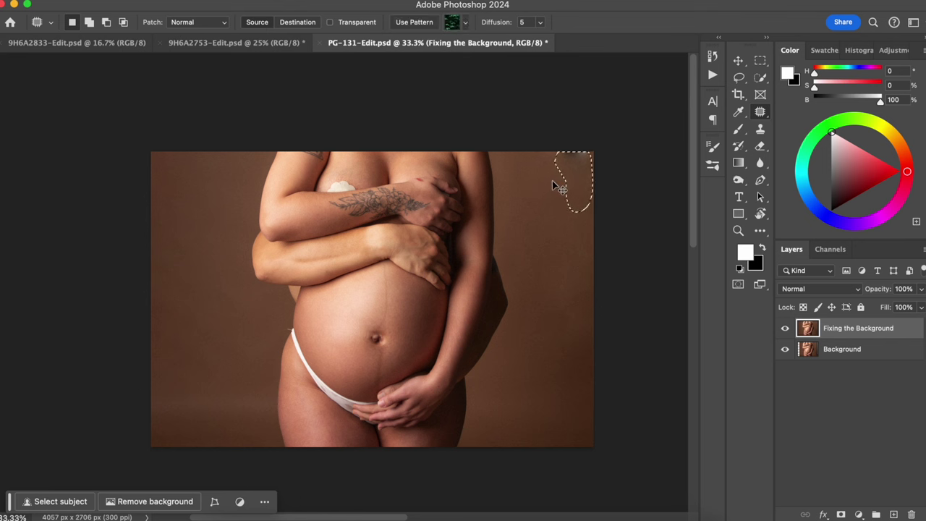
{"action": "key", "text": "super+d"}
Open the Camera Raw filter for the Fixing the Background layer
{"action": "key", "text": "y"}
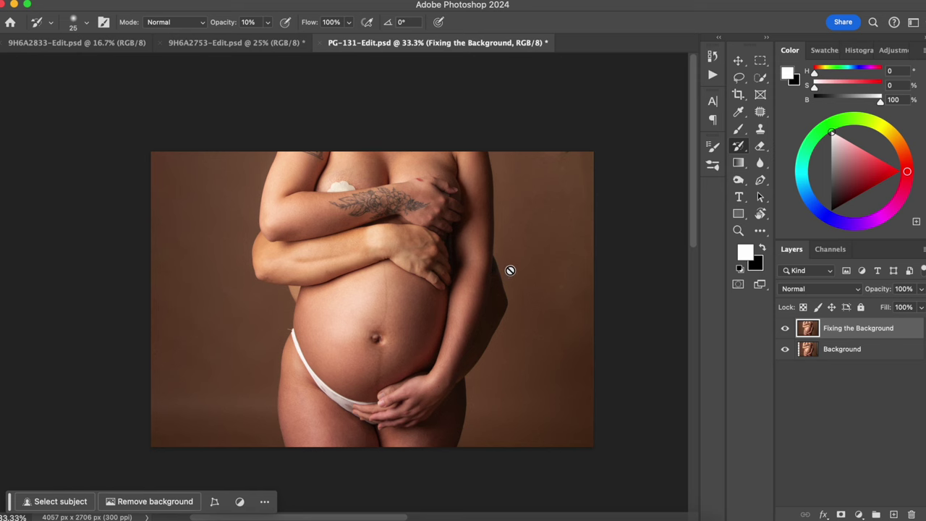
{"action": "key", "text": "super+shift+a"}
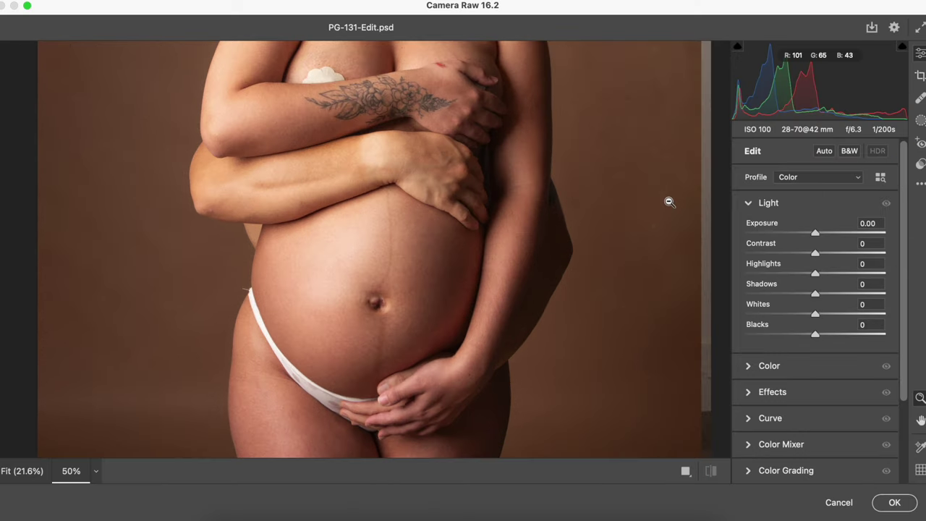
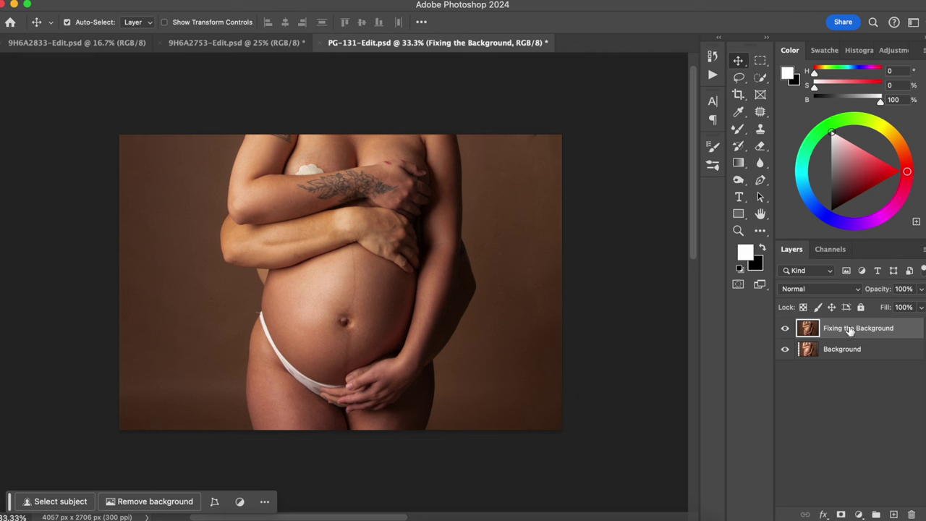
Duplicate the Fixing the Background layer twice and rename the copies Tones and, on top, Texture
{"action": "key", "text": "super+j"}
{"action": "key", "text": "super+j"}
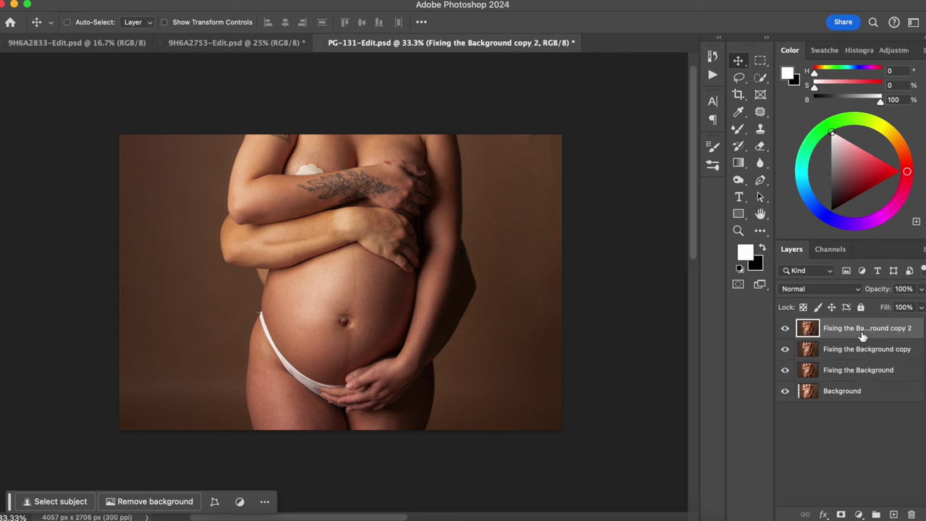
{"action": "double_click", "coordinate": [850, 349]}
{"action": "type", "text": "Tones"}
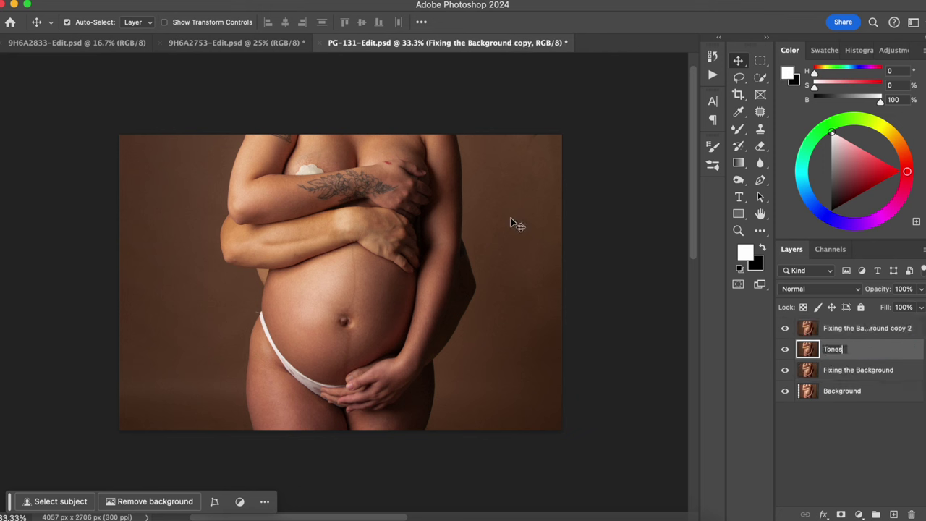
{"action": "double_click", "coordinate": [840, 328]}
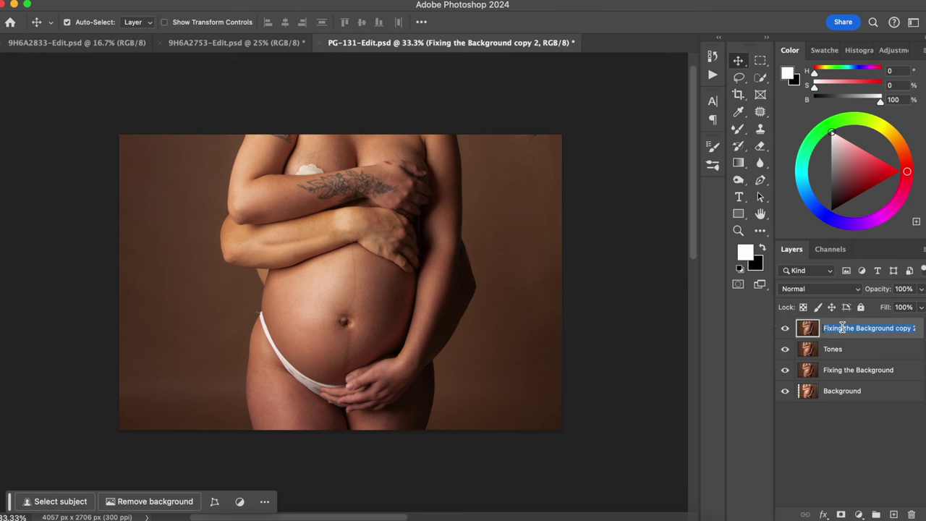
{"action": "type", "text": "Te"}
{"action": "key", "text": "Return"}
Group the Texture and Tones layers and name the group Skin Retouch + Remove Underwear
{"action": "left_click", "coordinate": [868, 348], "text": "super"}
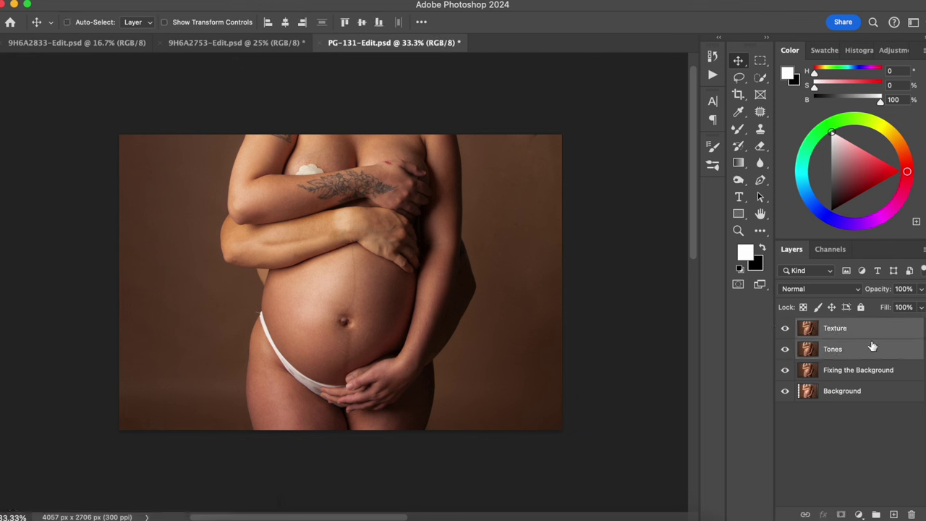
{"action": "right_click", "coordinate": [872, 330]}
{"action": "key", "text": "Escape"}
{"action": "key", "text": "super+g"}
{"action": "double_click", "coordinate": [829, 329]}
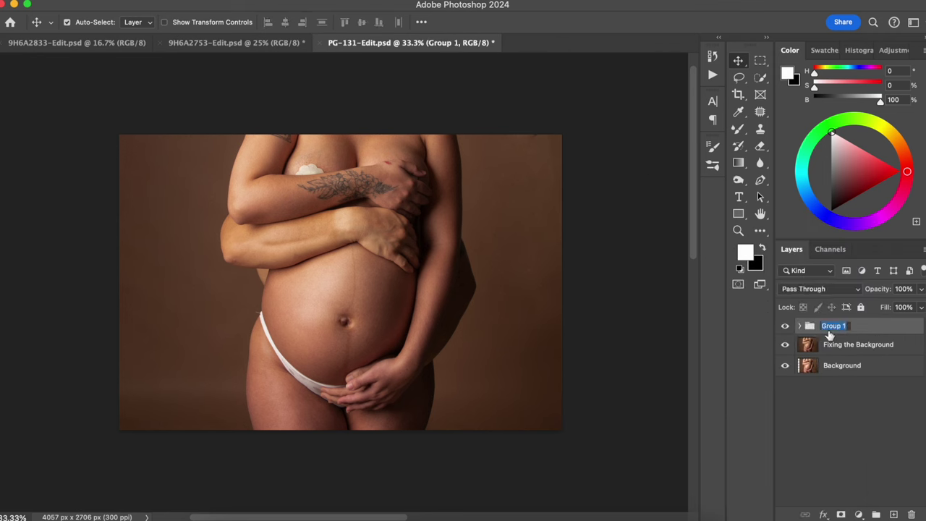
{"action": "type", "text": "Sk"}
{"action": "type", "text": "in Retouch + Remove"}
{"action": "type", "text": " Underwear"}
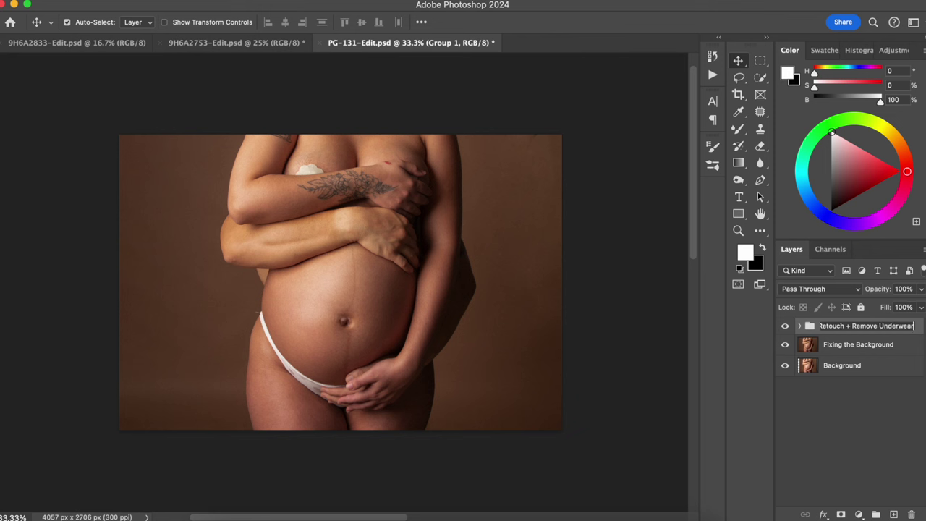
{"action": "key", "text": "Return"}
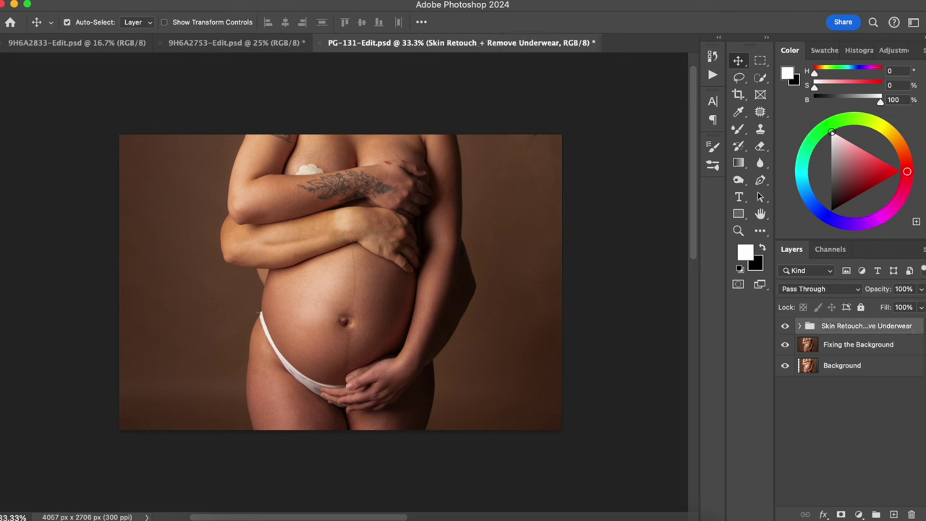
Expand the Skin Retouch + Remove Underwear group, hide the Texture layer and select the Tones layer
{"action": "left_click", "coordinate": [800, 326]}
{"action": "left_click", "coordinate": [784, 325]}
{"action": "left_click", "coordinate": [845, 366]}
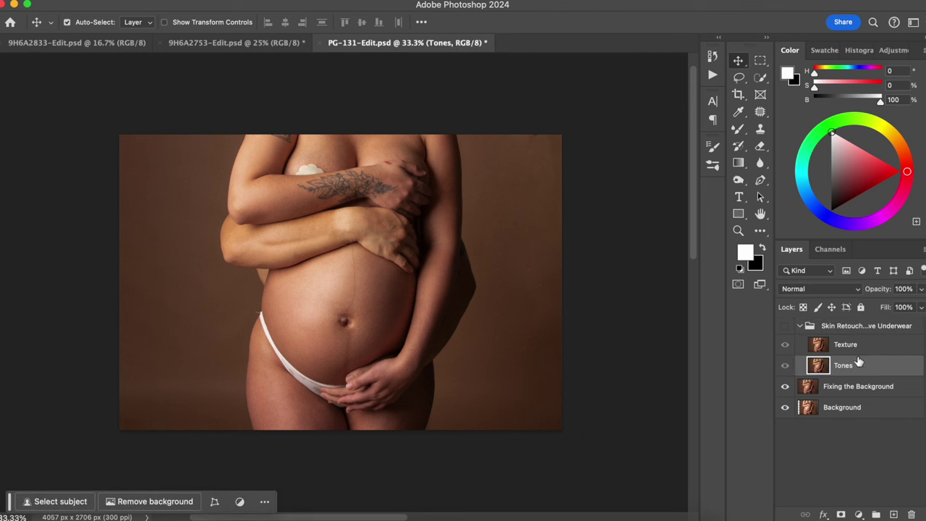
{"action": "left_click", "coordinate": [784, 365]}
Apply a Gaussian Blur with a radius of about 7 pixels to the Tones layer, previewing it on the belly
{"action": "left_click", "coordinate": [316, 1]}
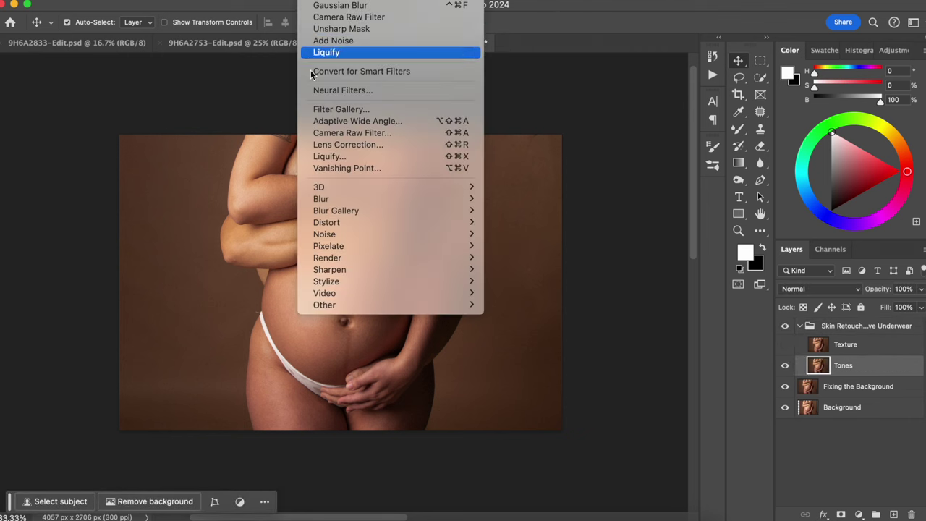
{"action": "mouse_move", "coordinate": [377, 198]}
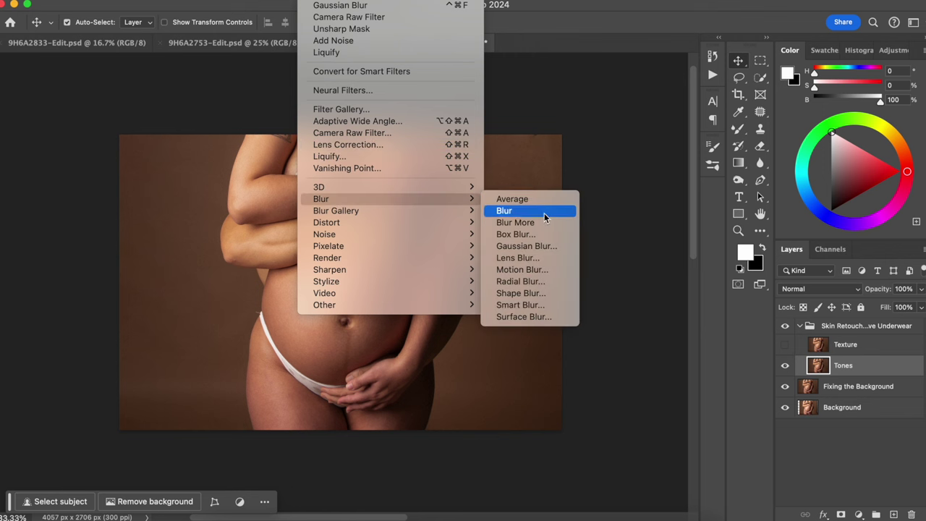
{"action": "left_click", "coordinate": [532, 248]}
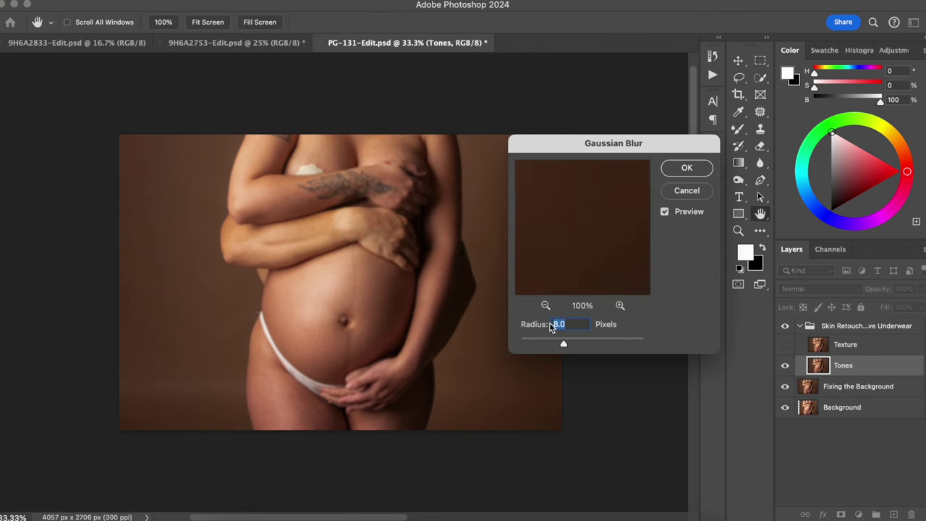
{"action": "left_click", "coordinate": [409, 290], "text": "super"}
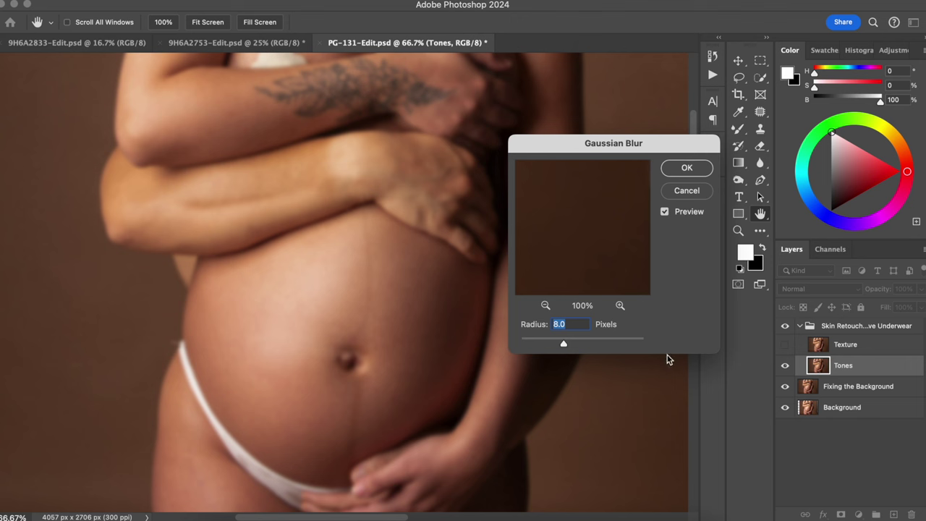
{"action": "left_click", "coordinate": [584, 343]}
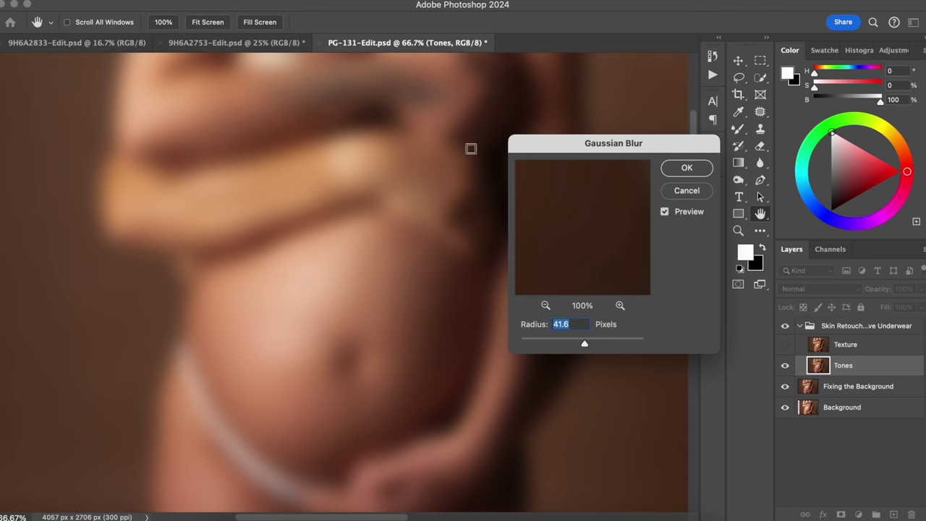
{"action": "left_click_drag", "start_coordinate": [583, 344], "coordinate": [559, 345]}
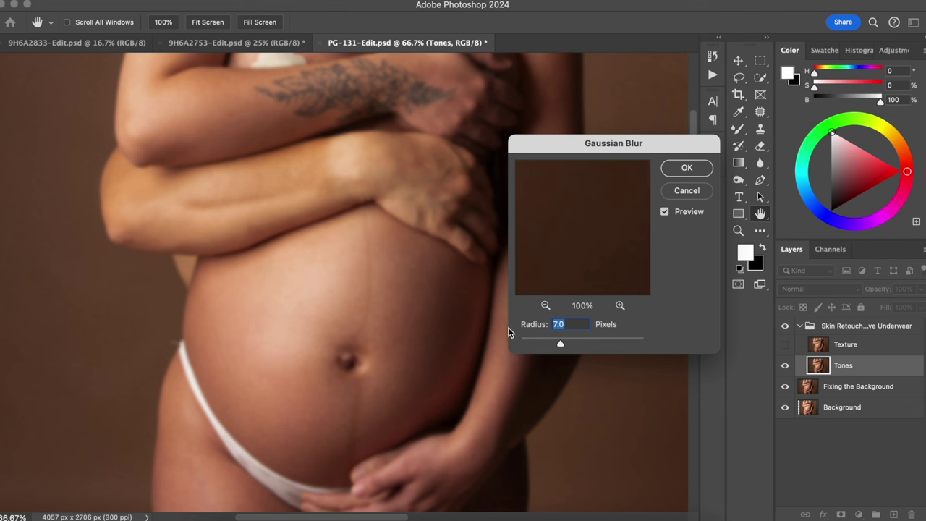
{"action": "key", "text": "BackSpace"}
{"action": "left_click", "coordinate": [695, 168]}
Show the Texture layer and use Apply Image on it with the Tones layer, RGB channel, Subtract blending, scale 2 and offset 128
{"action": "left_click", "coordinate": [785, 344]}
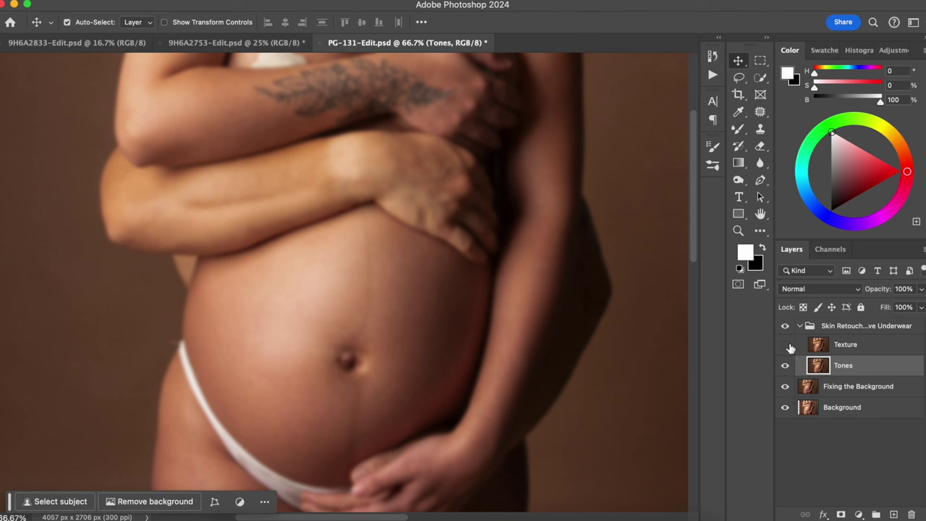
{"action": "left_click", "coordinate": [828, 346]}
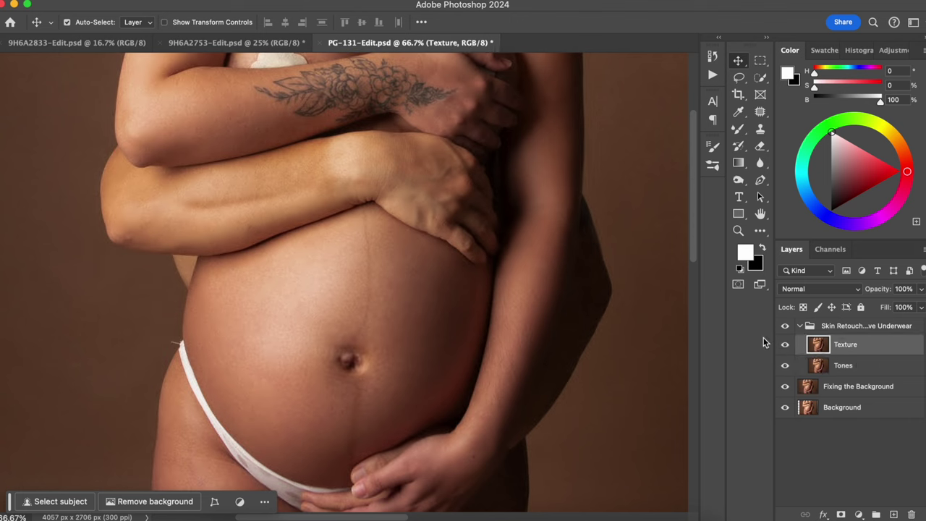
{"action": "left_click", "coordinate": [177, 2]}
{"action": "left_click", "coordinate": [216, 177]}
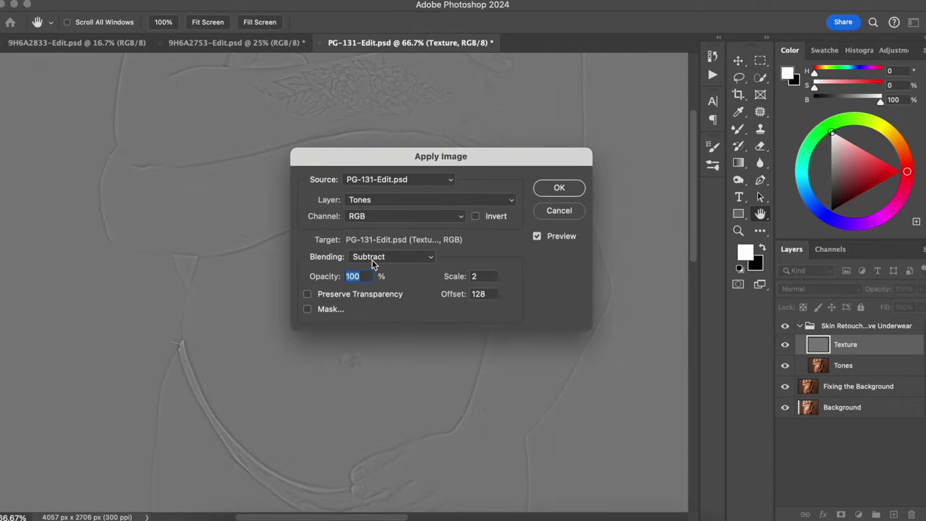
{"action": "left_click", "coordinate": [384, 200]}
{"action": "left_click", "coordinate": [320, 203]}
{"action": "left_click", "coordinate": [354, 199]}
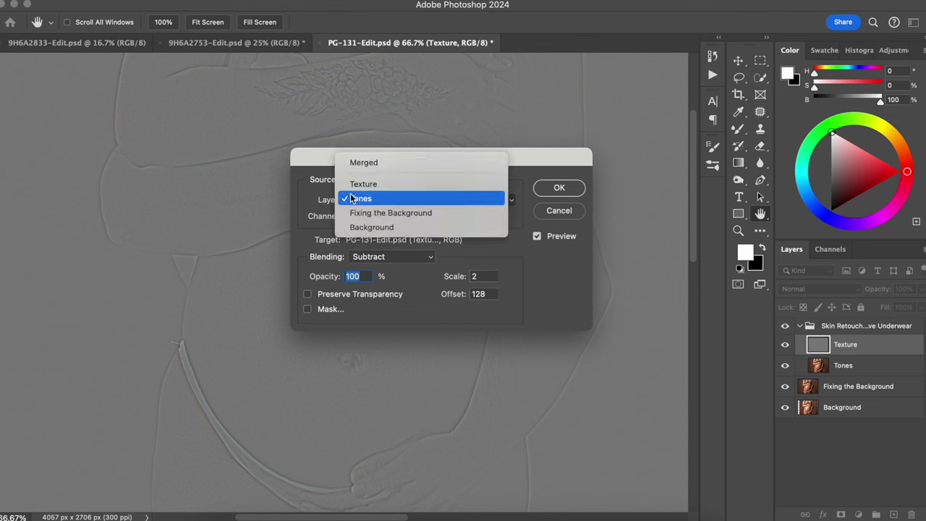
{"action": "left_click", "coordinate": [364, 205]}
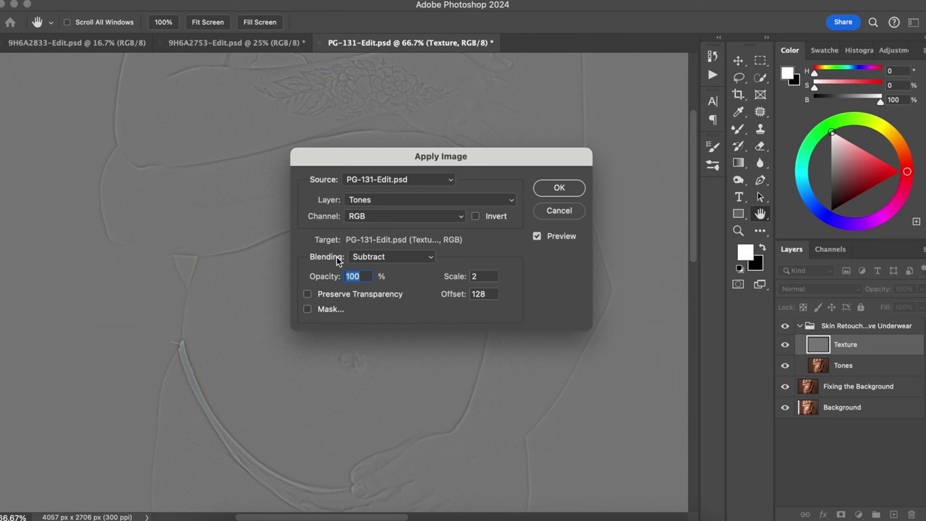
{"action": "left_click", "coordinate": [376, 259]}
{"action": "left_click", "coordinate": [376, 254]}
{"action": "left_click", "coordinate": [559, 189]}
{"action": "key", "text": "v"}
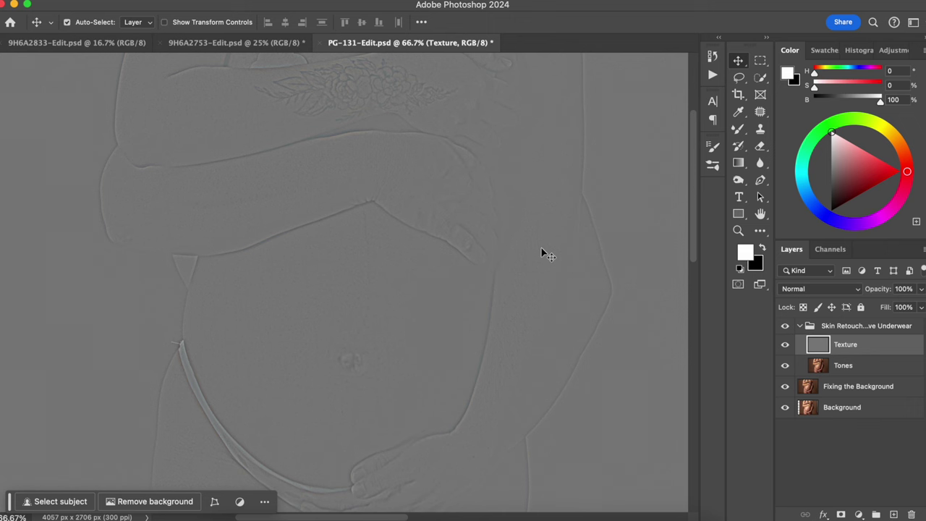
Set the Texture layer's blend mode to Linear Light and compare the image with the retouch group hidden and shown
{"action": "left_click", "coordinate": [816, 288]}
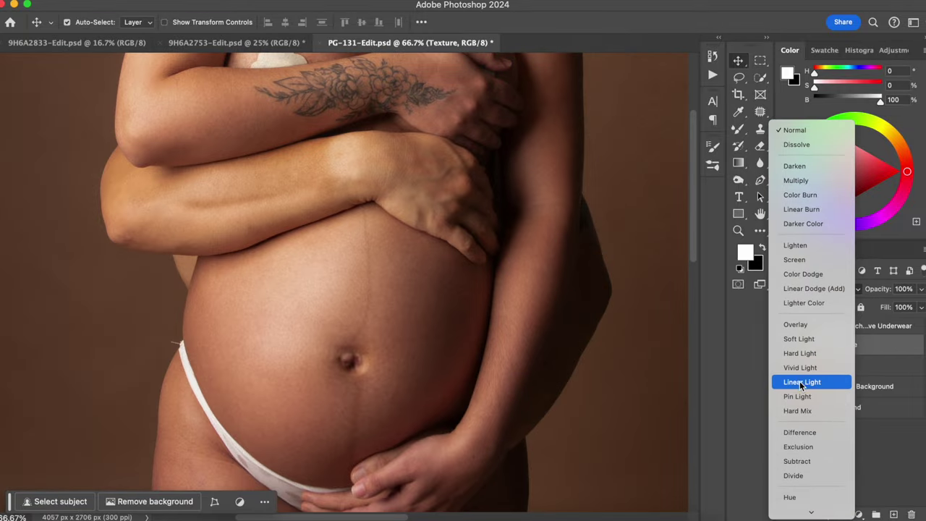
{"action": "left_click", "coordinate": [800, 382]}
{"action": "left_click", "coordinate": [832, 327]}
{"action": "left_click", "coordinate": [786, 327]}
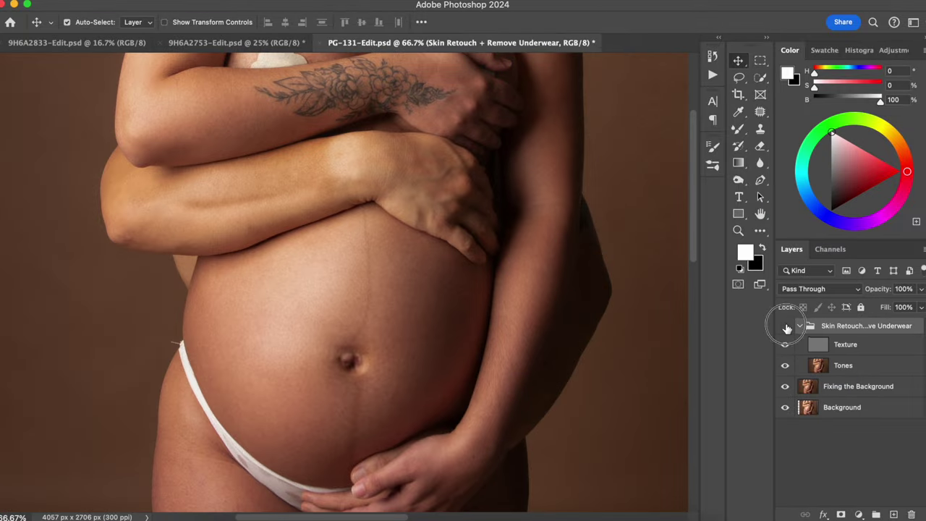
{"action": "left_click", "coordinate": [784, 326]}
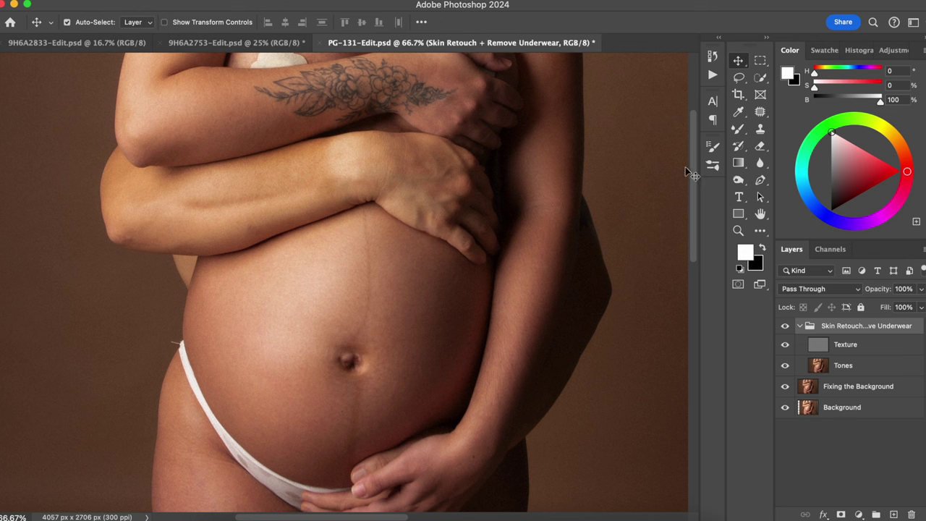
Choose the Mixer Brush, duplicate the Tones layer and rename the copy Tones 2
{"action": "left_click_drag", "start_coordinate": [738, 128], "coordinate": [796, 145]}
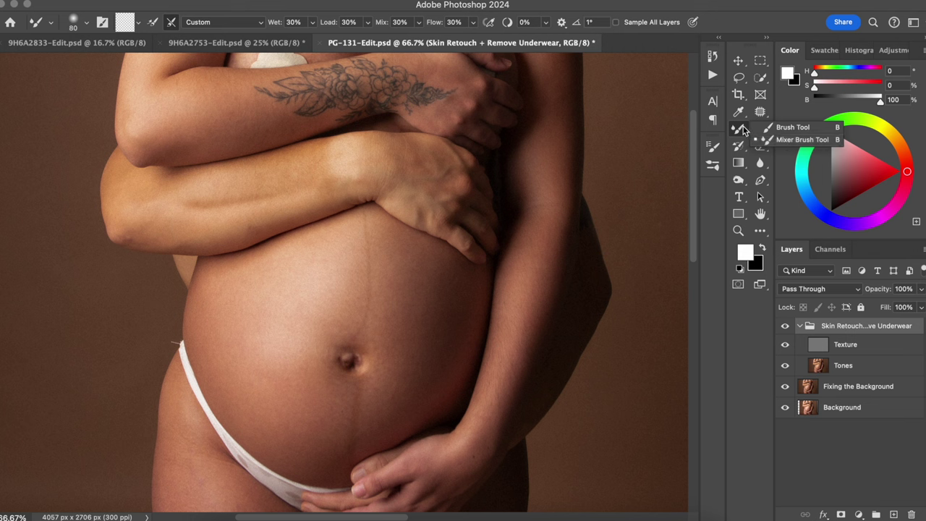
{"action": "left_click", "coordinate": [785, 139]}
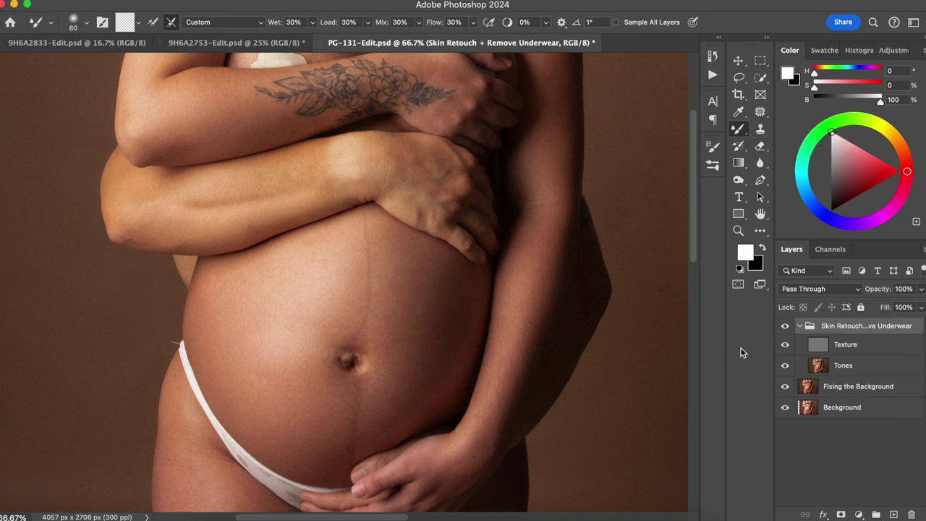
{"action": "left_click", "coordinate": [851, 366]}
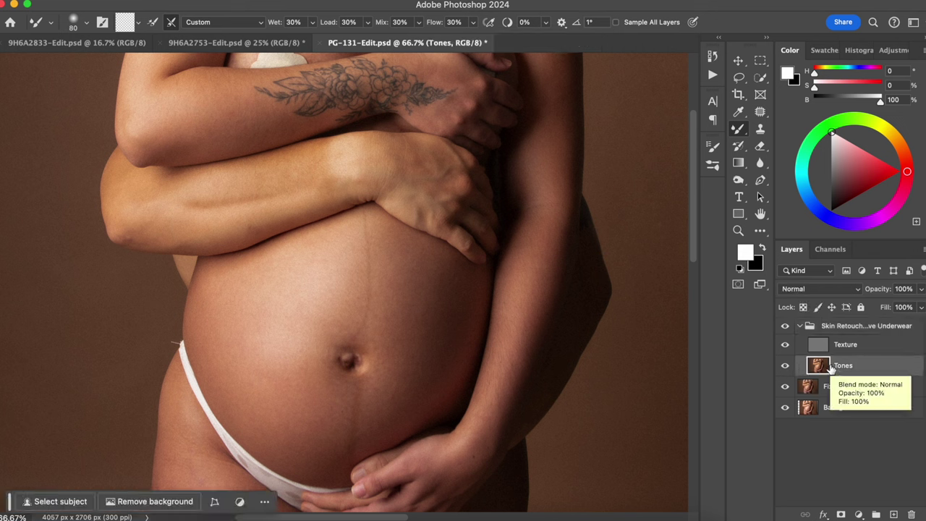
{"action": "key", "text": "super+j"}
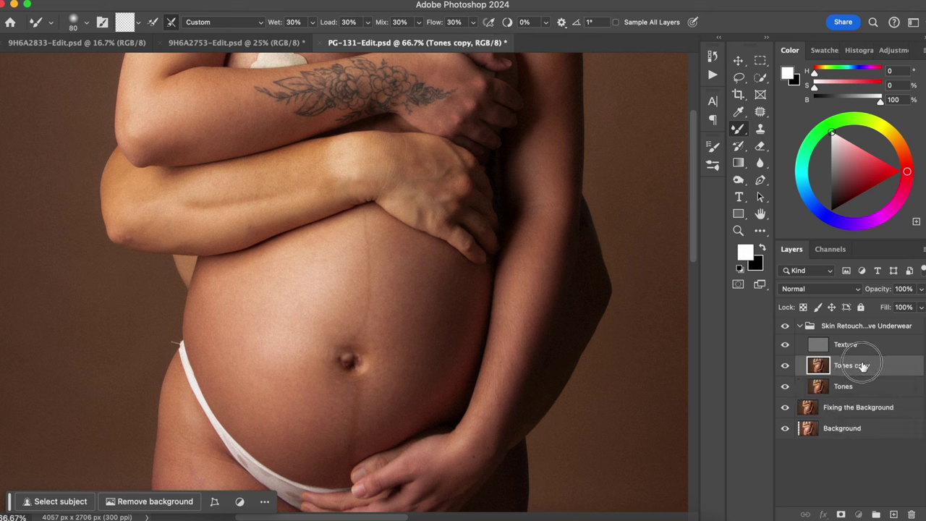
{"action": "double_click", "coordinate": [864, 367]}
{"action": "double_click", "coordinate": [862, 366]}
{"action": "type", "text": "2"}
{"action": "left_click", "coordinate": [880, 372]}
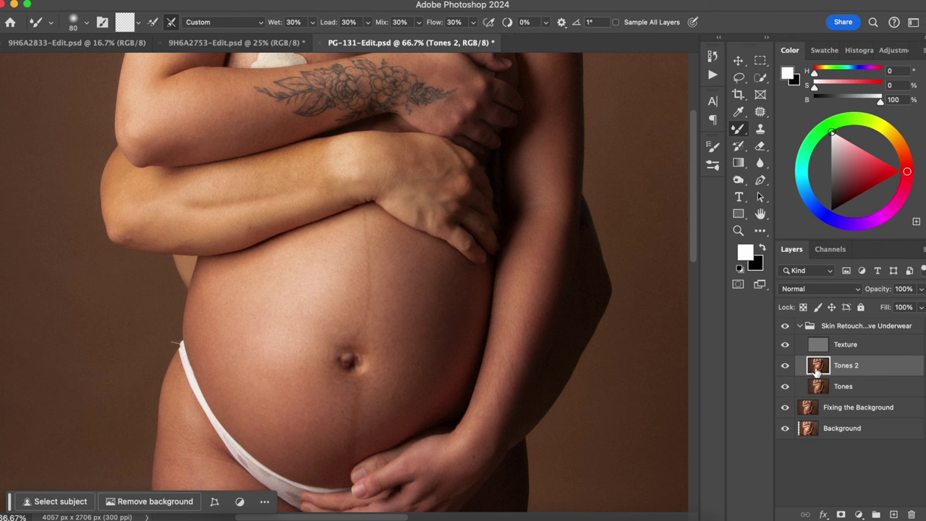
Hide the Texture layer and blend the belly's skin tones on Tones 2 with the Mixer Brush at about 250 px
{"action": "left_click", "coordinate": [786, 345]}
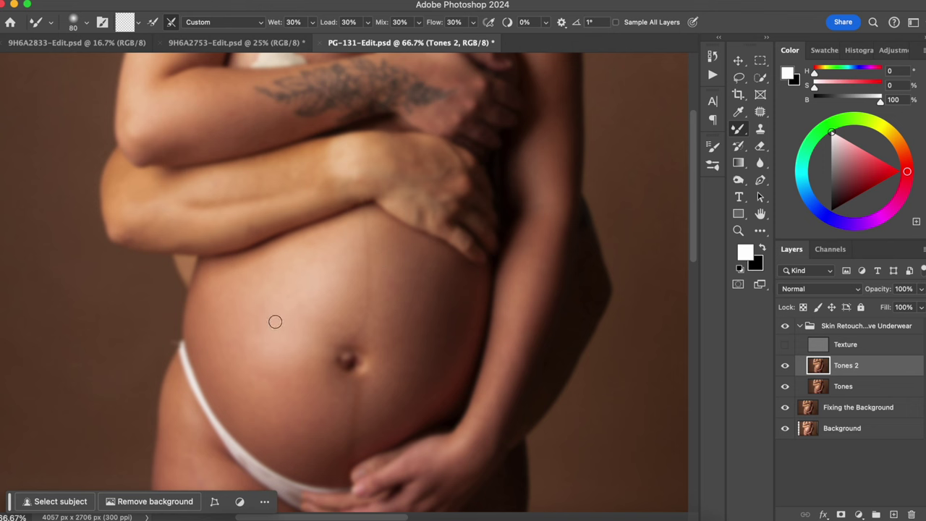
{"action": "key", "text": "bracketright"}
{"action": "key", "text": "bracketright"}
{"action": "key", "text": "bracketright"}
{"action": "key", "text": "bracketright"}
{"action": "key", "text": "bracketright"}
{"action": "key", "text": "bracketright"}
{"action": "key", "text": "bracketright"}
{"action": "key", "text": "bracketright"}
{"action": "key", "text": "bracketright"}
{"action": "key", "text": "bracketright"}
{"action": "key", "text": "bracketleft"}
{"action": "key", "text": "bracketleft"}
{"action": "left_click_drag", "start_coordinate": [304, 411], "coordinate": [342, 259]}
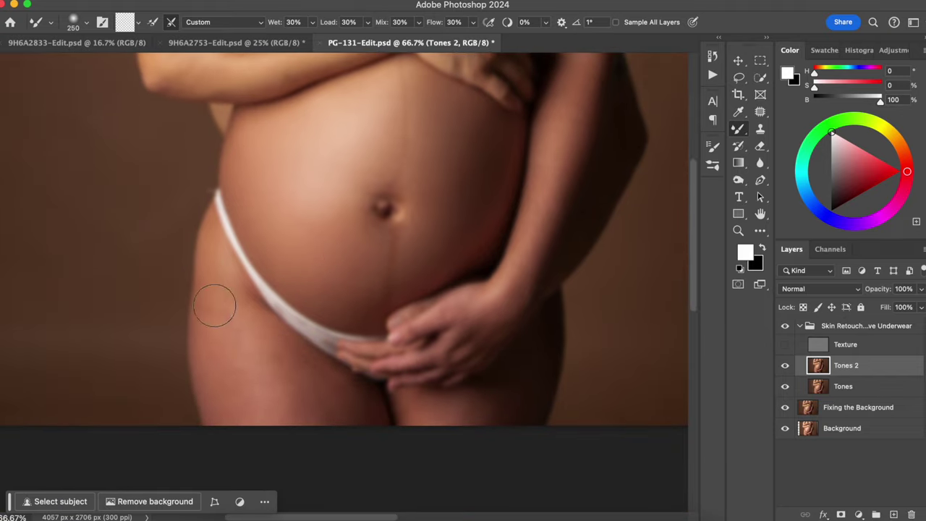
Blend the skin tones on the thigh and around the lower hand and wrist with a 150 px Mixer Brush
{"action": "key", "text": "bracketleft"}
{"action": "key", "text": "bracketleft"}
{"action": "key", "text": "bracketleft"}
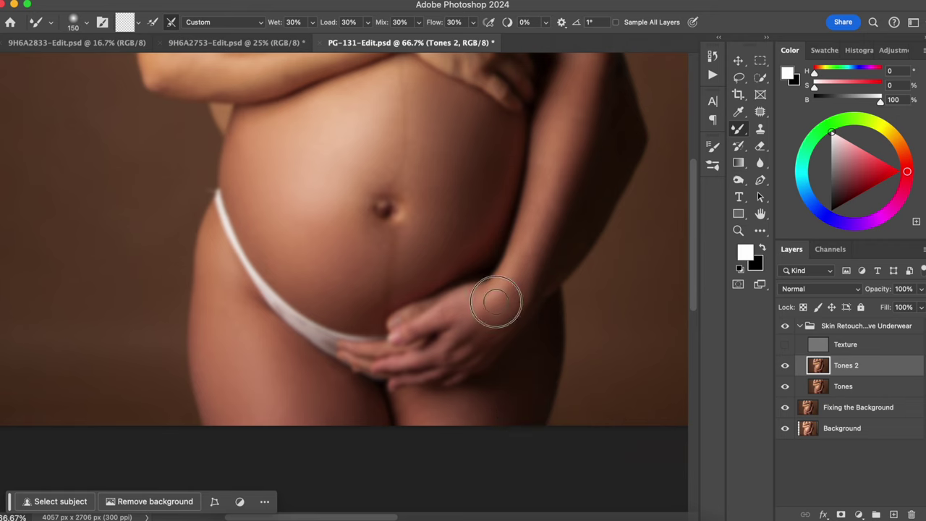
{"action": "scroll", "coordinate": [553, 144], "scroll_direction": "up", "scroll_amount": 5}
{"action": "scroll", "coordinate": [546, 171], "scroll_direction": "down", "scroll_amount": 5}
{"action": "key", "text": "bracketright"}
Blend the skin tones along the lower crossed forearm with the Mixer Brush, reducing its size to 125 px
{"action": "scroll", "coordinate": [386, 124], "scroll_direction": "up", "scroll_amount": 3}
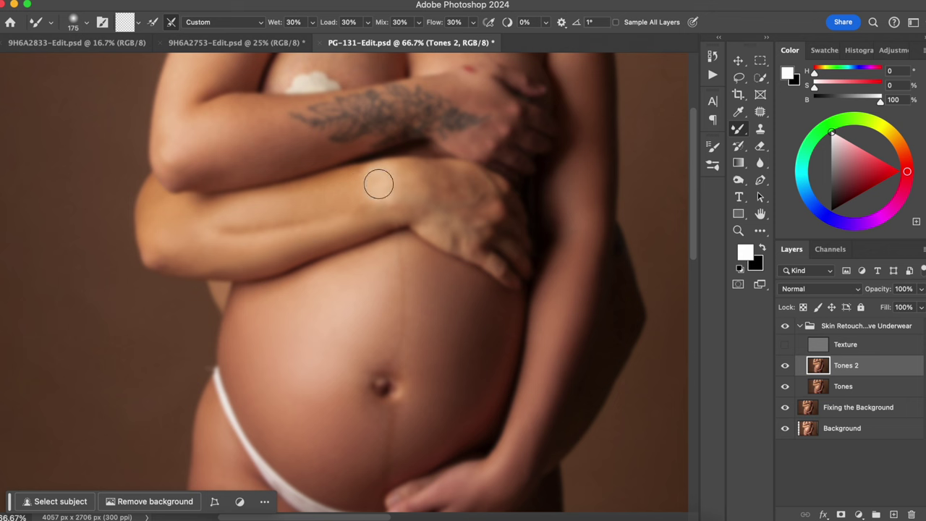
{"action": "key", "text": "bracketright"}
{"action": "left_click_drag", "start_coordinate": [329, 197], "coordinate": [395, 182]}
{"action": "key", "text": "bracketleft"}
{"action": "key", "text": "bracketleft"}
{"action": "key", "text": "bracketleft"}
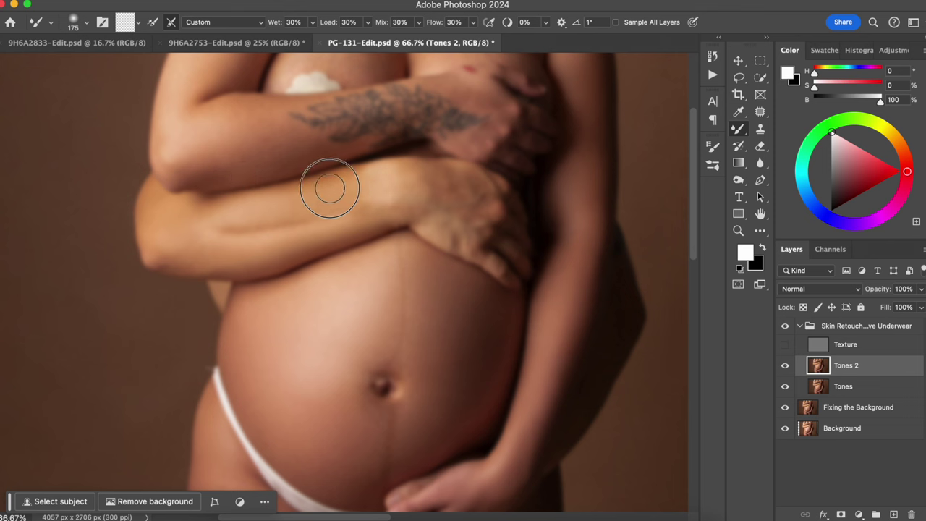
{"action": "mouse_move", "coordinate": [337, 179]}
{"action": "left_mouse_down"}
{"action": "mouse_move", "coordinate": [402, 165]}
{"action": "mouse_move", "coordinate": [343, 189]}
{"action": "mouse_move", "coordinate": [381, 190]}
{"action": "mouse_move", "coordinate": [348, 199]}
{"action": "mouse_move", "coordinate": [406, 190]}
{"action": "mouse_move", "coordinate": [361, 205]}
{"action": "left_mouse_up"}
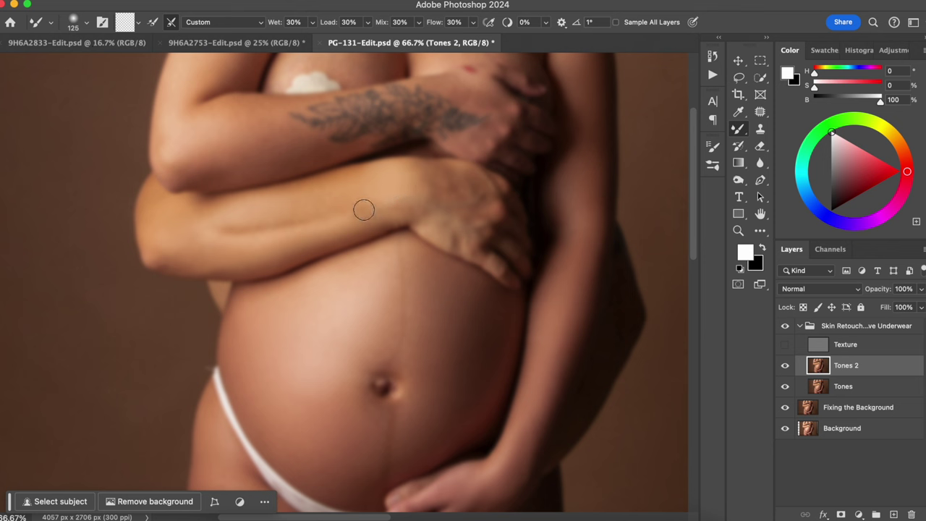
Reduce the Mixer Brush to 60 px and blend away the red mark on the back of the upper tattooed arm's hand
{"action": "key", "text": "bracketright"}
{"action": "key", "text": "bracketright"}
{"action": "scroll", "coordinate": [194, 265], "scroll_direction": "up", "scroll_amount": 1}
{"action": "scroll", "coordinate": [325, 289], "scroll_direction": "down", "scroll_amount": 3}
{"action": "scroll", "coordinate": [246, 193], "scroll_direction": "up", "scroll_amount": 6}
{"action": "key", "text": "bracketleft"}
{"action": "key", "text": "bracketleft"}
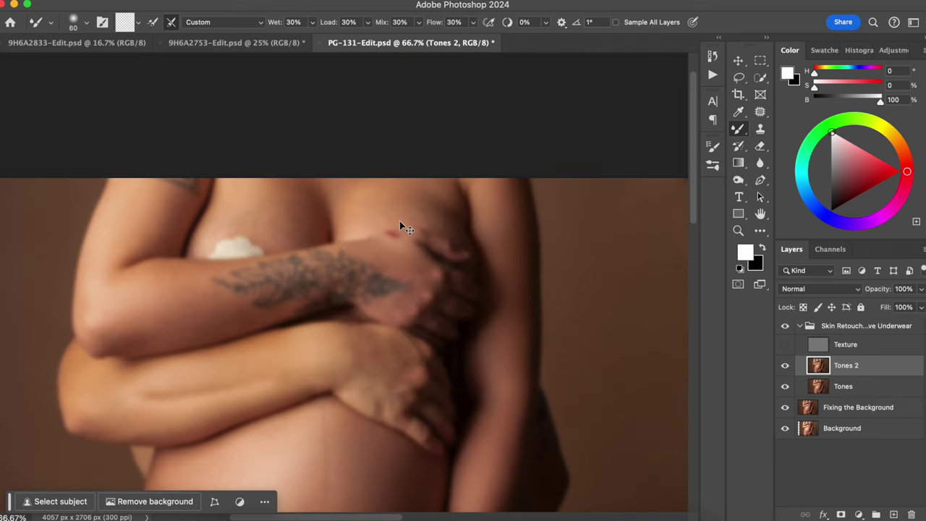
{"action": "key", "text": "super+plus"}
{"action": "left_click_drag", "start_coordinate": [432, 277], "coordinate": [438, 310]}
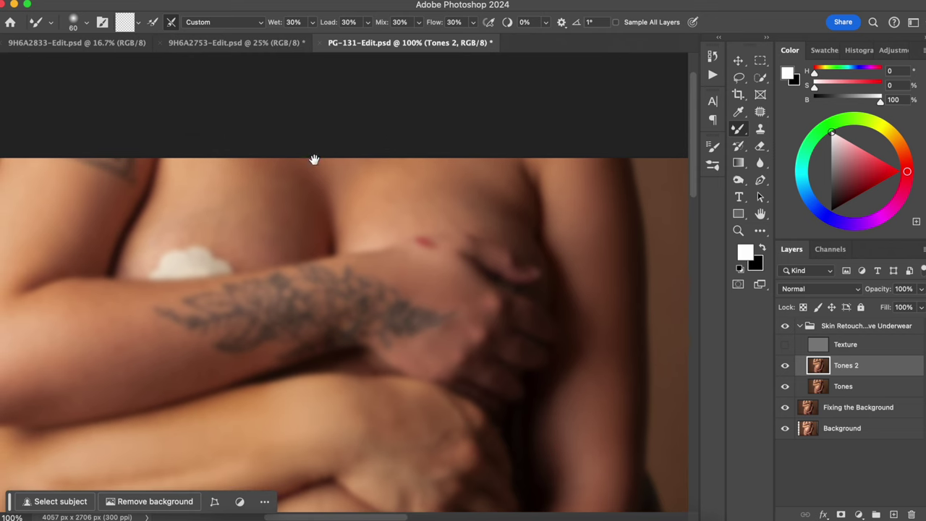
{"action": "mouse_move", "coordinate": [406, 257]}
{"action": "left_mouse_down"}
{"action": "mouse_move", "coordinate": [444, 242]}
{"action": "mouse_move", "coordinate": [410, 246]}
{"action": "left_mouse_up"}
{"action": "left_click_drag", "start_coordinate": [412, 253], "coordinate": [430, 251]}
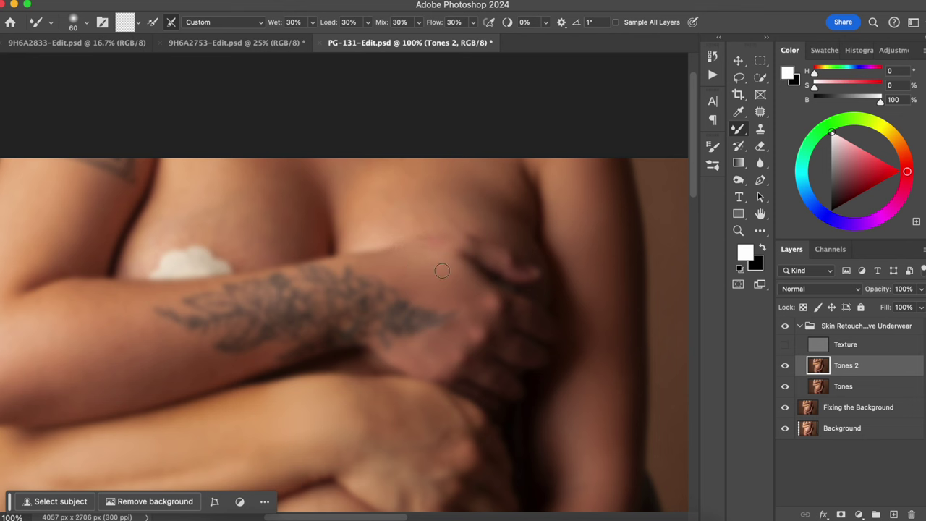
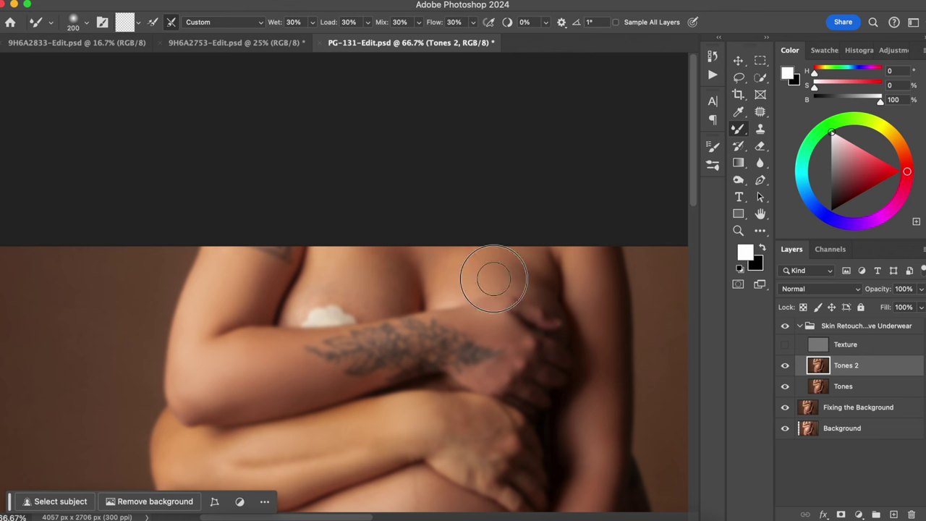
Blend the skin tones on the chest above the tattooed wrist with a 125 px Mixer Brush
{"action": "key", "text": "bracketleft"}
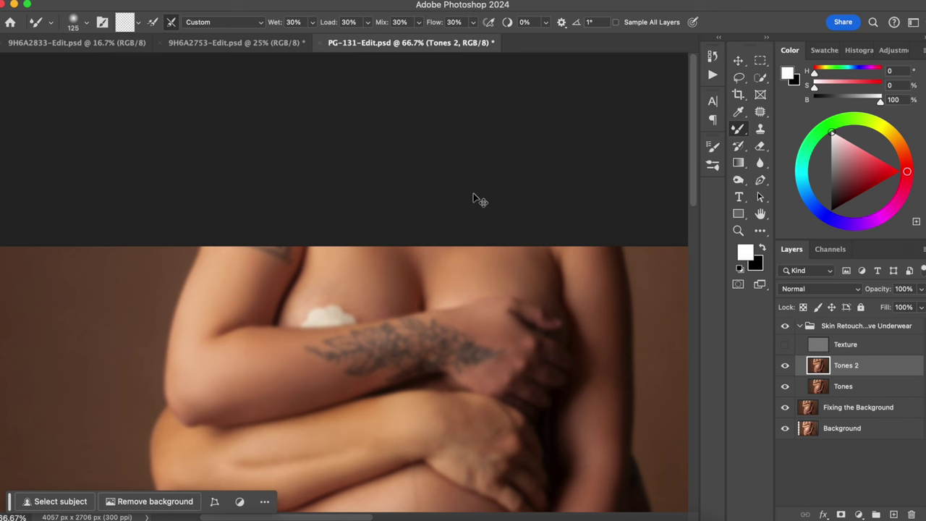
{"action": "key", "text": "super+plus"}
{"action": "key", "text": "super+plus"}
{"action": "left_click_drag", "start_coordinate": [505, 388], "coordinate": [230, 309]}
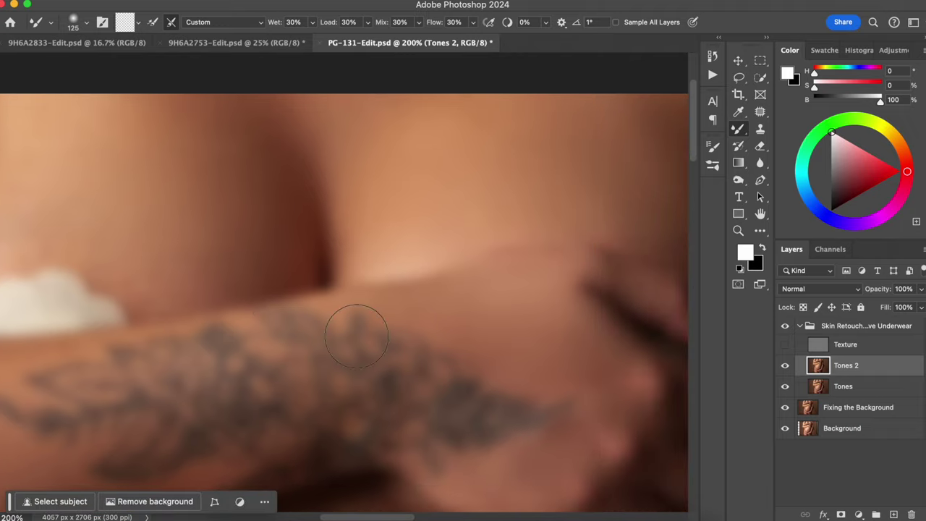
{"action": "key", "text": "super+minus"}
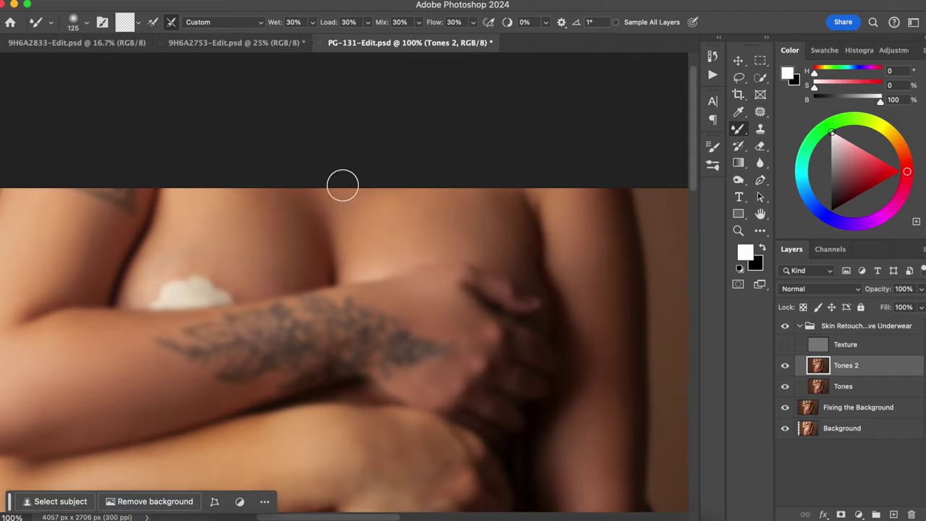
{"action": "mouse_move", "coordinate": [360, 262]}
{"action": "left_mouse_down"}
{"action": "mouse_move", "coordinate": [369, 237]}
{"action": "mouse_move", "coordinate": [375, 270]}
{"action": "mouse_move", "coordinate": [380, 244]}
{"action": "mouse_move", "coordinate": [377, 272]}
{"action": "left_mouse_up"}
Blend the chest along the tattooed forearm's edge with an 80 px Mixer Brush, and the upper chest up to 100 px
{"action": "key", "text": "bracketright"}
{"action": "key", "text": "bracketleft"}
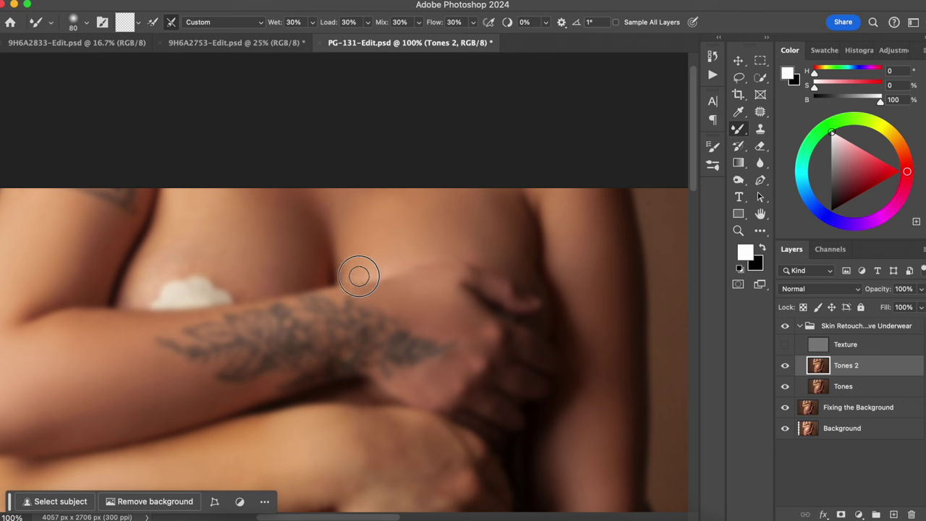
{"action": "left_click_drag", "start_coordinate": [372, 272], "coordinate": [378, 248]}
{"action": "left_click_drag", "start_coordinate": [383, 267], "coordinate": [389, 247]}
{"action": "left_click_drag", "start_coordinate": [383, 272], "coordinate": [407, 252]}
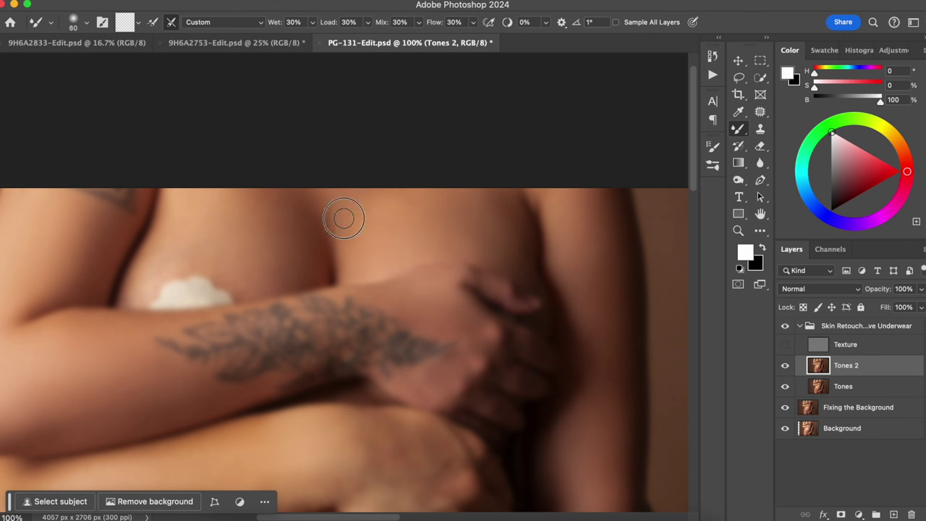
{"action": "left_click_drag", "start_coordinate": [436, 218], "coordinate": [440, 203]}
{"action": "key", "text": "bracketright"}
{"action": "left_click_drag", "start_coordinate": [334, 186], "coordinate": [312, 209]}
Blend the skin above the white breast cover with the Mixer Brush at 125 and 100 px, undoing the stroke over the tattoo's tip
{"action": "key", "text": "super+plus"}
{"action": "scroll", "coordinate": [449, 265], "scroll_direction": "left", "scroll_amount": 5}
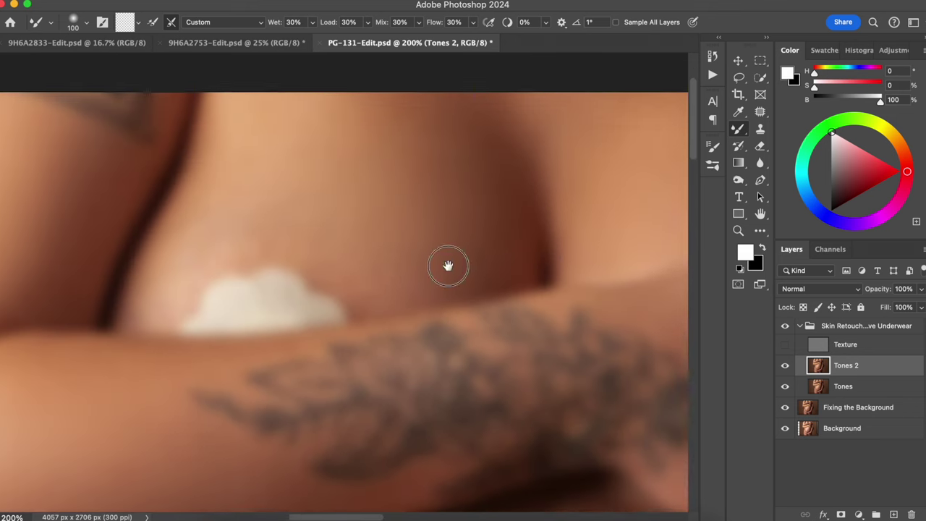
{"action": "key", "text": "super+minus"}
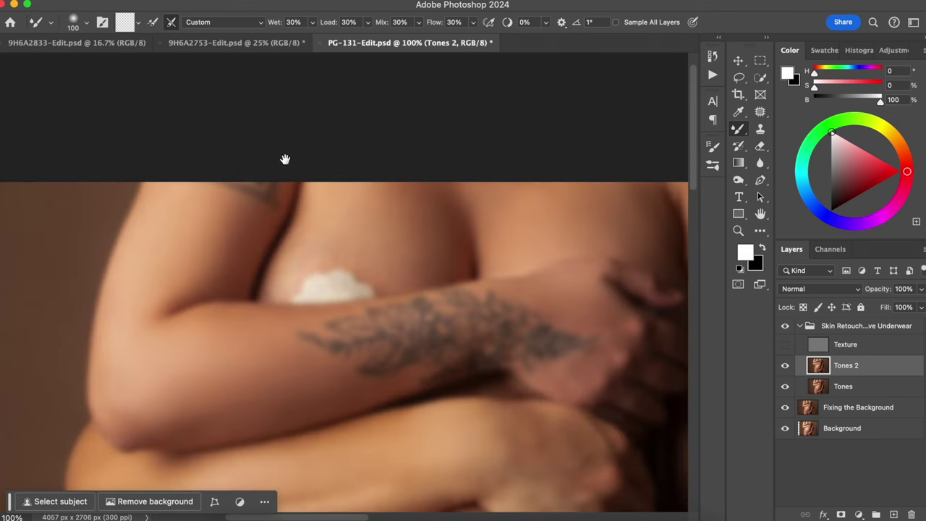
{"action": "scroll", "coordinate": [352, 330], "scroll_direction": "left", "scroll_amount": 2}
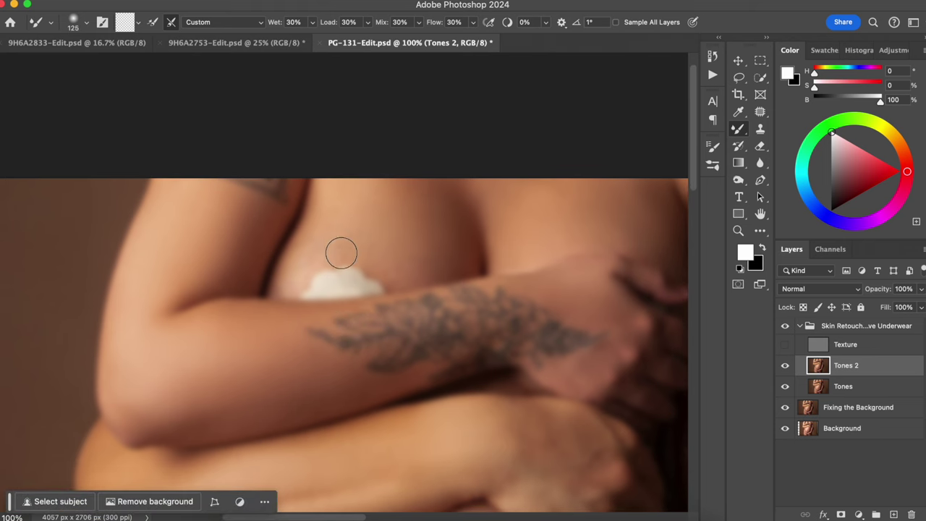
{"action": "mouse_move", "coordinate": [374, 236]}
{"action": "left_mouse_down"}
{"action": "mouse_move", "coordinate": [351, 278]}
{"action": "mouse_move", "coordinate": [340, 277]}
{"action": "left_mouse_up"}
{"action": "left_click_drag", "start_coordinate": [333, 226], "coordinate": [328, 268]}
{"action": "left_click_drag", "start_coordinate": [325, 237], "coordinate": [319, 263]}
{"action": "key", "text": "["}
{"action": "left_click_drag", "start_coordinate": [316, 258], "coordinate": [316, 267]}
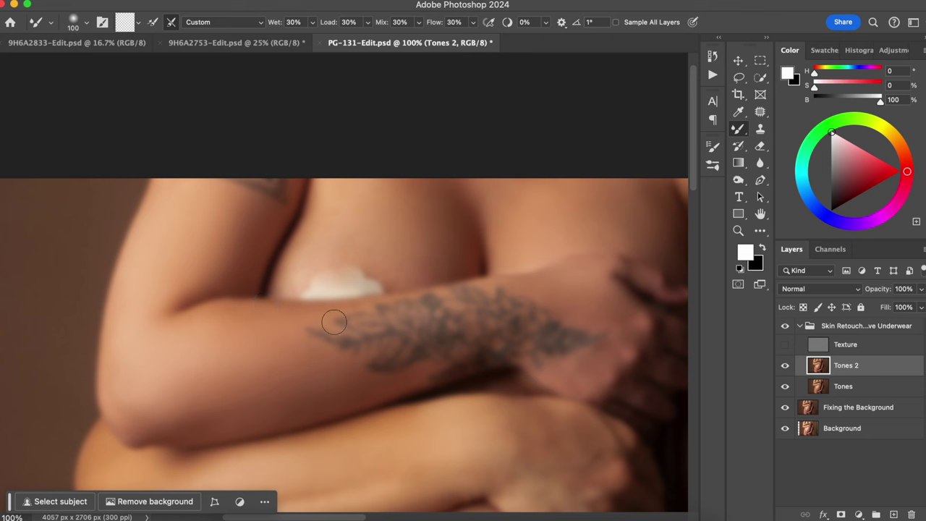
{"action": "left_click_drag", "start_coordinate": [324, 311], "coordinate": [319, 340]}
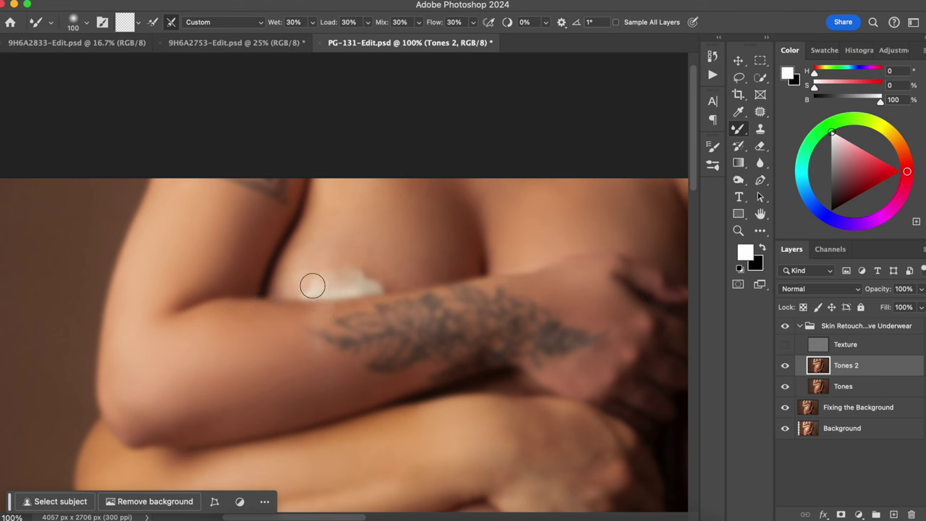
{"action": "key", "text": "super+z"}
Blend the surrounding skin tones over the upper part of the white breast cover, varying the Mixer Brush between 70 and 100 px
{"action": "key", "text": "super+minus"}
{"action": "key", "text": "super+plus"}
{"action": "key", "text": "super+equal"}
{"action": "scroll", "coordinate": [285, 348], "scroll_direction": "up", "scroll_amount": 2}
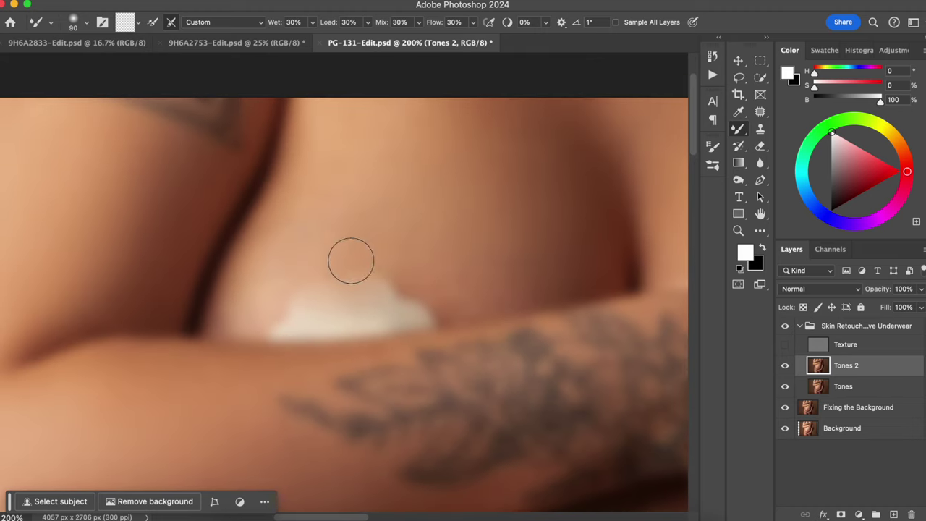
{"action": "key", "text": "bracketleft"}
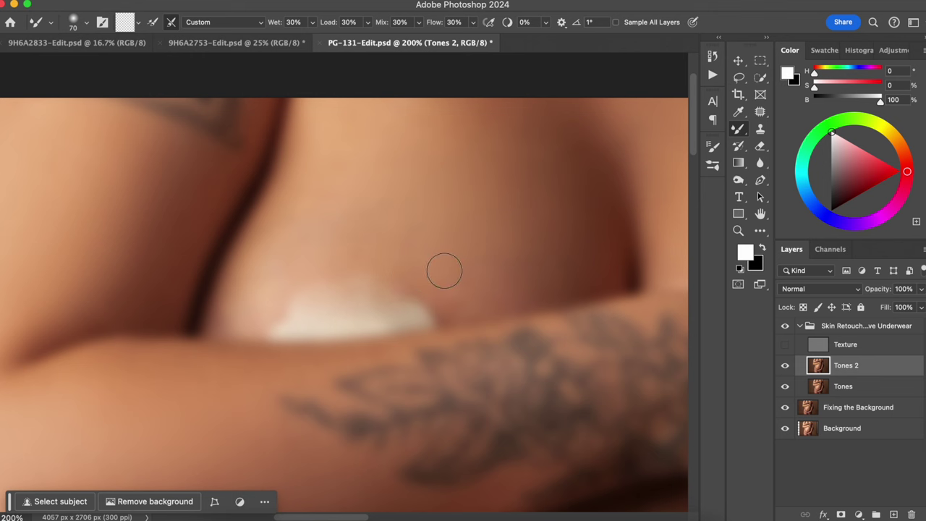
{"action": "key", "text": "bracketright"}
{"action": "key", "text": "bracketright"}
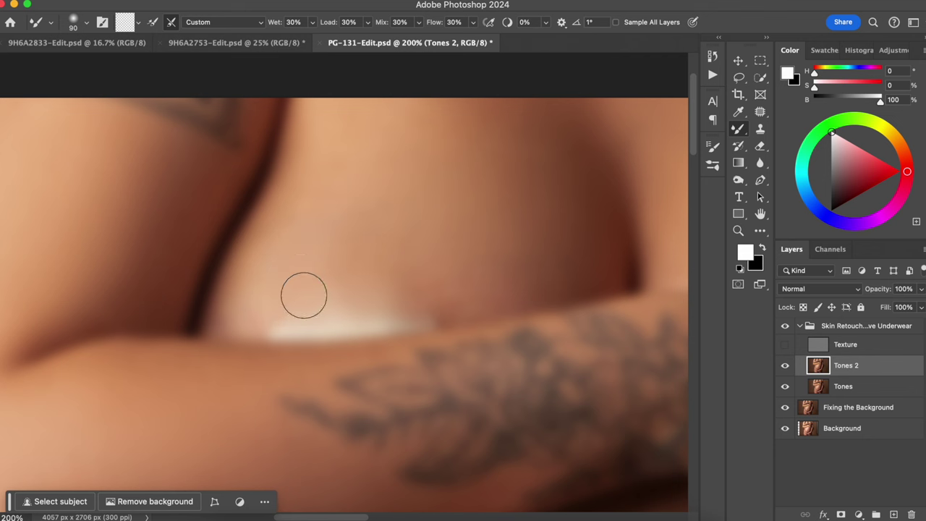
{"action": "key", "text": "bracketright"}
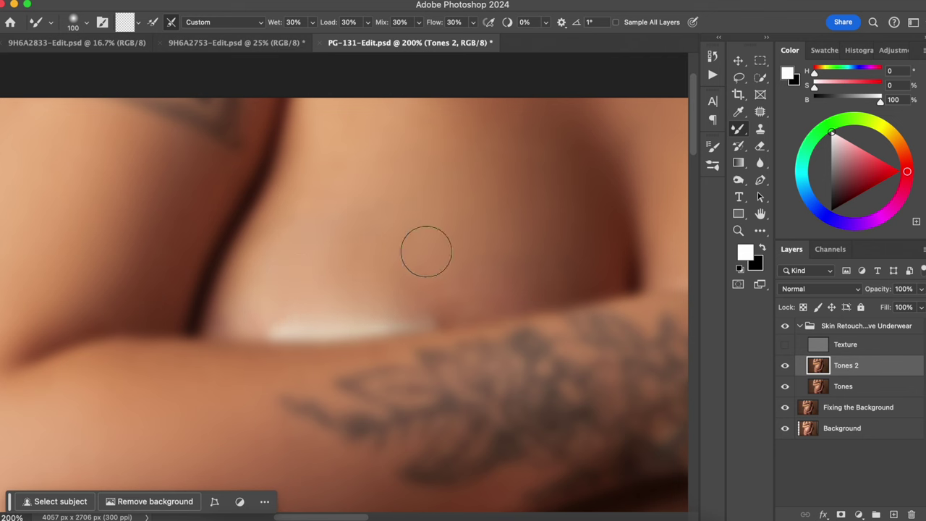
Blend the remaining pale area of the cover down towards the forearm with the Mixer Brush at 70 and 80 px
{"action": "key", "text": "bracketleft"}
{"action": "key", "text": "bracketleft"}
{"action": "key", "text": "bracketleft"}
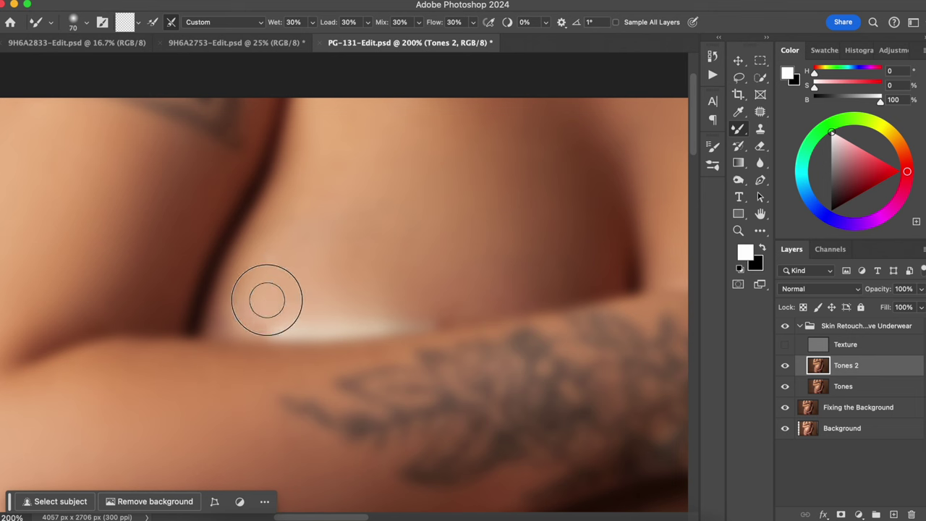
{"action": "key", "text": "bracketright"}
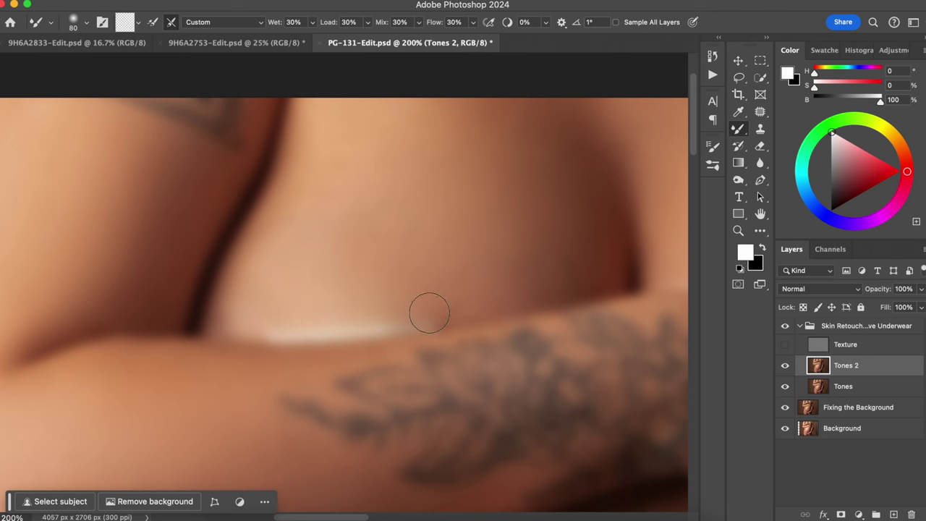
{"action": "left_click_drag", "start_coordinate": [268, 315], "coordinate": [252, 299]}
{"action": "left_click_drag", "start_coordinate": [309, 318], "coordinate": [305, 291]}
{"action": "left_click_drag", "start_coordinate": [340, 330], "coordinate": [358, 285]}
{"action": "mouse_move", "coordinate": [440, 316]}
{"action": "left_mouse_down"}
{"action": "mouse_move", "coordinate": [420, 294]}
{"action": "mouse_move", "coordinate": [434, 318]}
{"action": "mouse_move", "coordinate": [464, 291]}
{"action": "mouse_move", "coordinate": [457, 296]}
{"action": "left_mouse_up"}
Switch to the Clone Stamp, sample nearby arm skin, reduce the brush to 50 px and undo a trial stroke along the pale strip
{"action": "left_click", "coordinate": [760, 129]}
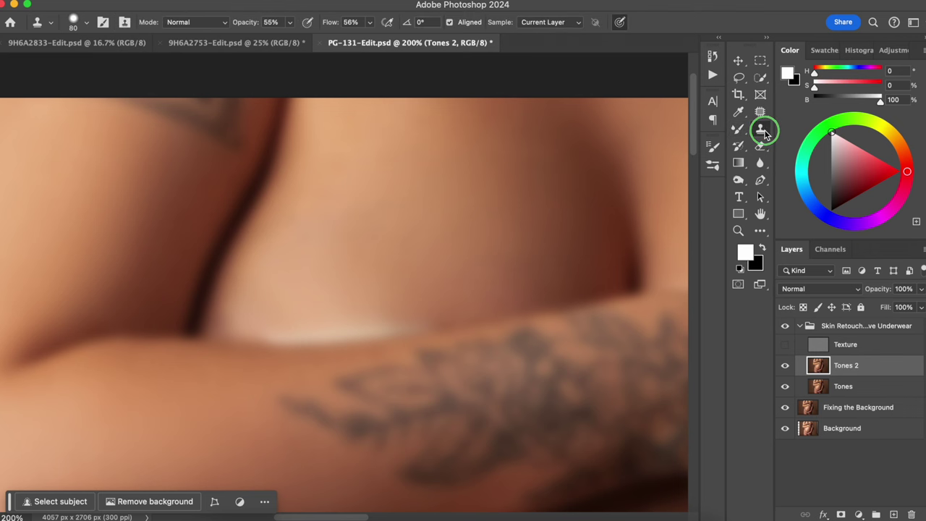
{"action": "left_click", "coordinate": [194, 294], "text": "alt"}
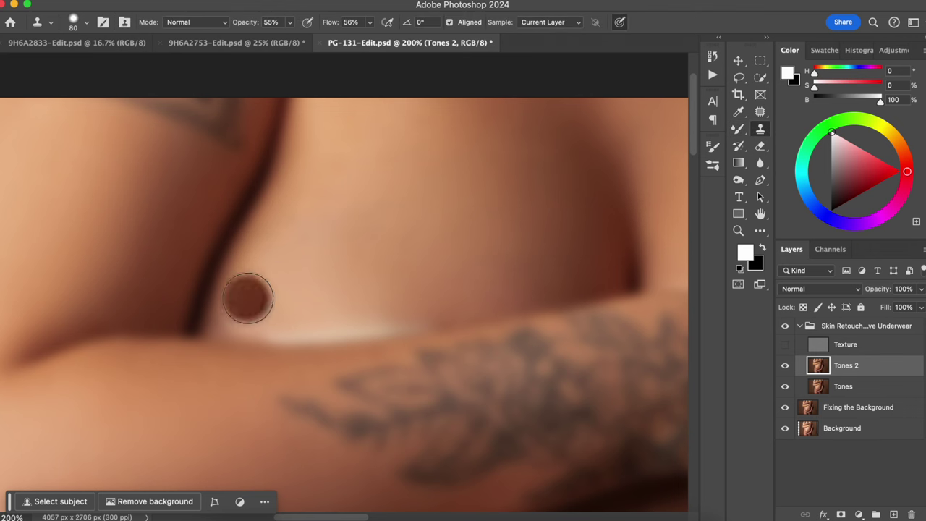
{"action": "key", "text": "bracketleft"}
{"action": "key", "text": "bracketleft"}
{"action": "key", "text": "bracketleft"}
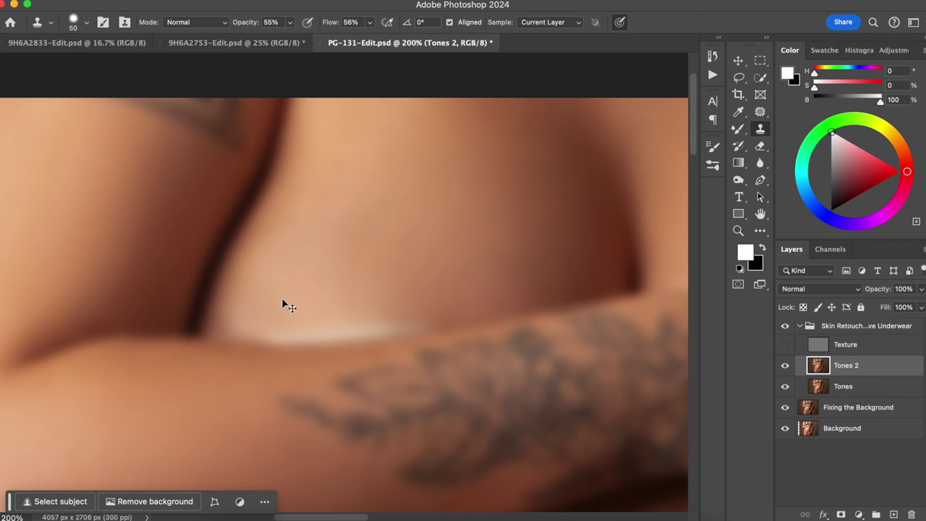
{"action": "mouse_move", "coordinate": [275, 324]}
{"action": "left_mouse_down"}
{"action": "mouse_move", "coordinate": [352, 321]}
{"action": "mouse_move", "coordinate": [274, 336]}
{"action": "mouse_move", "coordinate": [409, 316]}
{"action": "left_mouse_up"}
{"action": "key", "text": "super+z"}
Set the Clone Stamp to 35 px size, 30% hardness, 32% opacity and 46% flow
{"action": "left_click", "coordinate": [76, 26]}
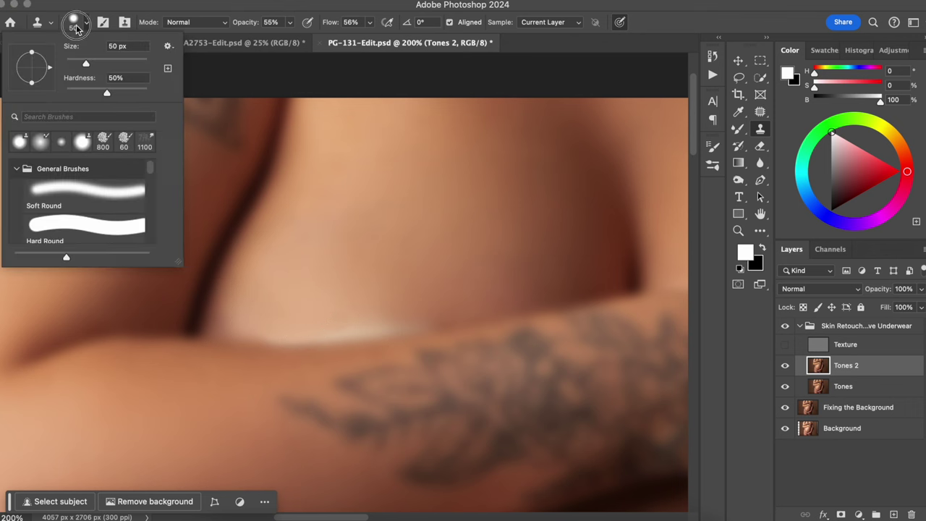
{"action": "left_click_drag", "start_coordinate": [108, 95], "coordinate": [91, 93]}
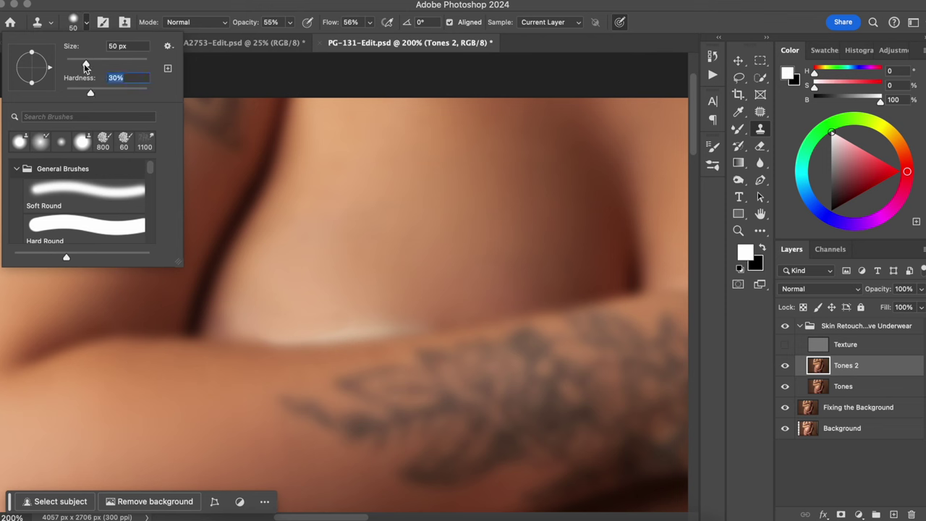
{"action": "left_click", "coordinate": [80, 65]}
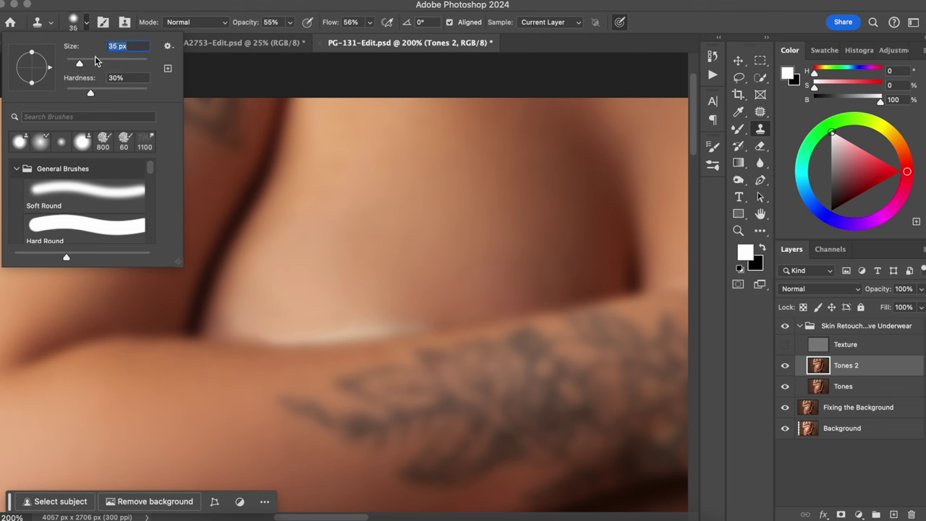
{"action": "left_click", "coordinate": [241, 23]}
{"action": "left_click_drag", "start_coordinate": [248, 23], "coordinate": [234, 23]}
{"action": "left_click_drag", "start_coordinate": [333, 26], "coordinate": [333, 25]}
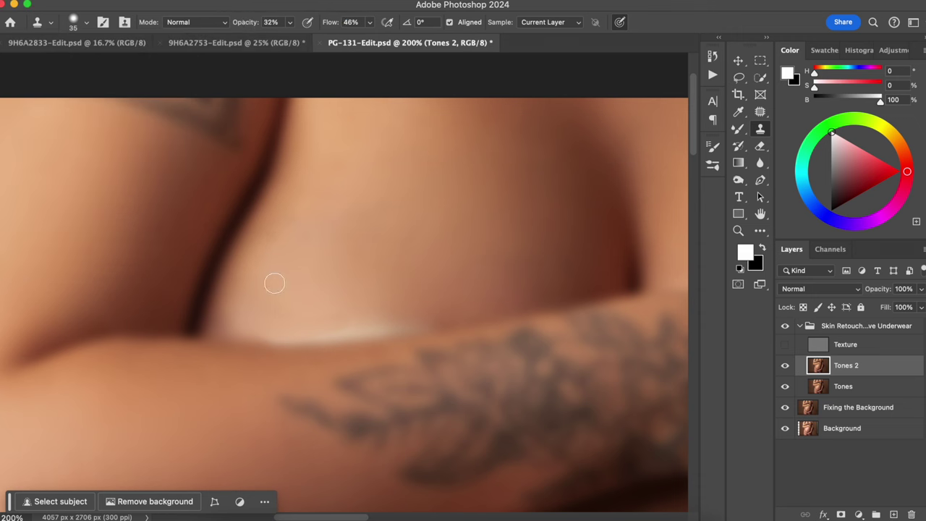
Clone sampled skin tones over the pale strip where the breast meets the tattooed forearm, resampling nearby skin between strokes
{"action": "mouse_move", "coordinate": [277, 334]}
{"action": "left_mouse_down"}
{"action": "mouse_move", "coordinate": [323, 329]}
{"action": "mouse_move", "coordinate": [256, 327]}
{"action": "mouse_move", "coordinate": [293, 335]}
{"action": "mouse_move", "coordinate": [257, 336]}
{"action": "mouse_move", "coordinate": [311, 340]}
{"action": "mouse_move", "coordinate": [247, 330]}
{"action": "left_mouse_up"}
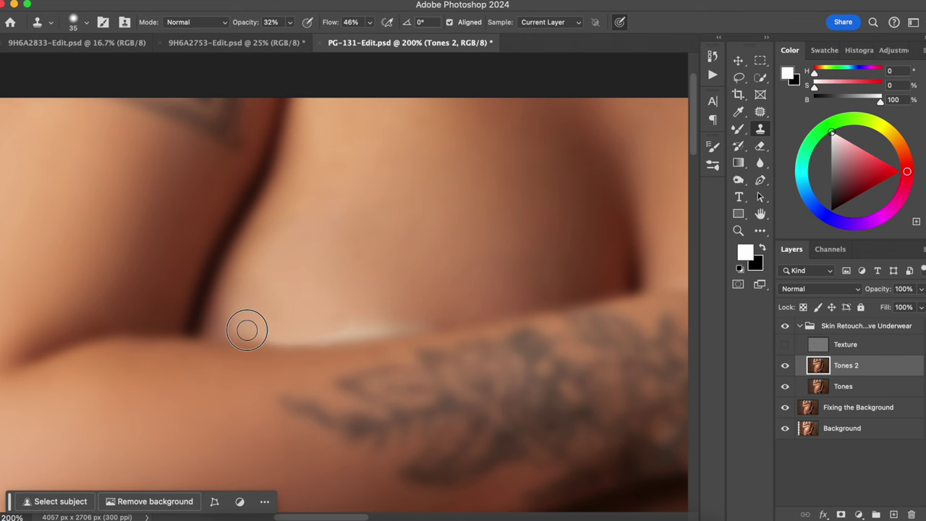
{"action": "mouse_move", "coordinate": [331, 326]}
{"action": "left_mouse_down"}
{"action": "mouse_move", "coordinate": [414, 317]}
{"action": "mouse_move", "coordinate": [278, 332]}
{"action": "mouse_move", "coordinate": [414, 320]}
{"action": "left_mouse_up"}
{"action": "left_click", "coordinate": [298, 304], "text": "alt"}
{"action": "left_click", "coordinate": [288, 357], "text": "alt"}
{"action": "left_click_drag", "start_coordinate": [314, 352], "coordinate": [339, 347]}
{"action": "left_click", "coordinate": [271, 324], "text": "alt"}
{"action": "mouse_move", "coordinate": [272, 331]}
{"action": "left_mouse_down"}
{"action": "mouse_move", "coordinate": [426, 318]}
{"action": "mouse_move", "coordinate": [346, 333]}
{"action": "mouse_move", "coordinate": [289, 328]}
{"action": "left_mouse_up"}
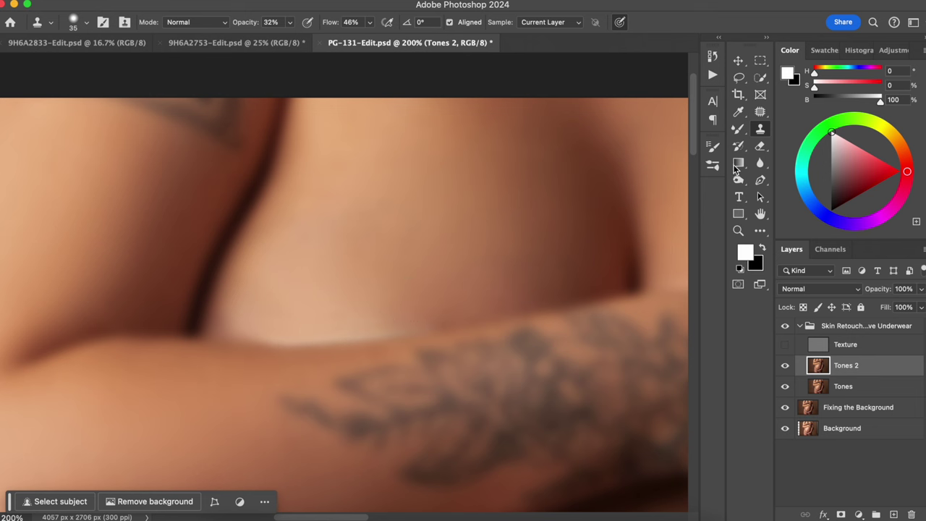
Show the Texture layer again and examine the skin around the breast cover and the tattooed hand
{"action": "left_click", "coordinate": [785, 344]}
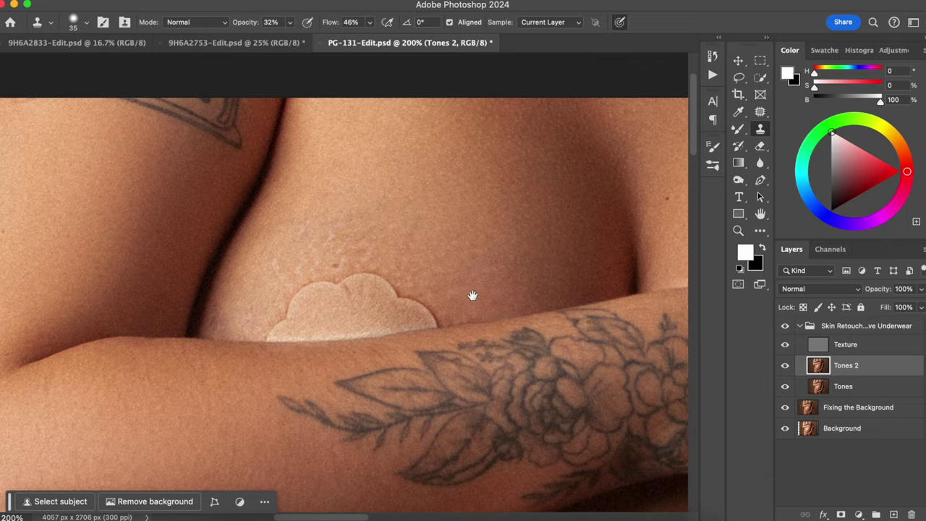
{"action": "left_click_drag", "start_coordinate": [473, 295], "coordinate": [384, 326]}
{"action": "left_click_drag", "start_coordinate": [460, 305], "coordinate": [79, 310]}
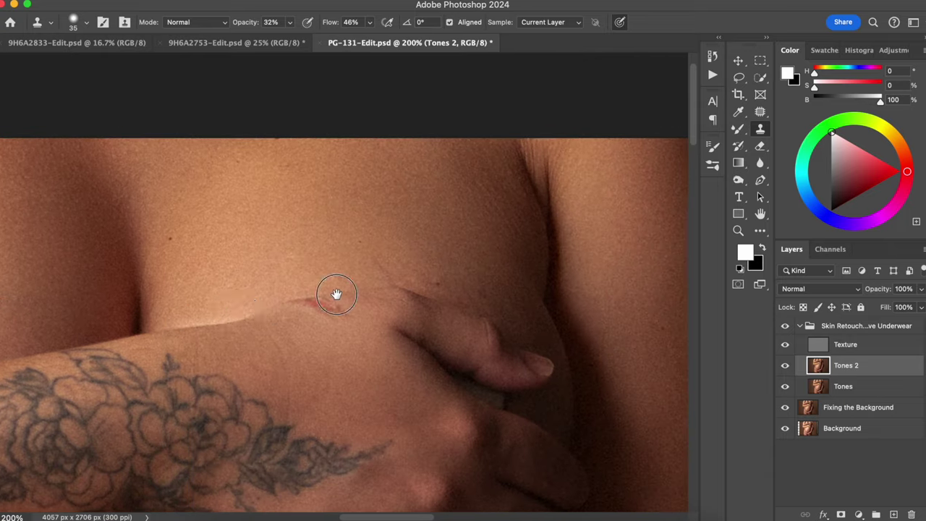
{"action": "left_click_drag", "start_coordinate": [336, 294], "coordinate": [648, 257]}
{"action": "left_click_drag", "start_coordinate": [183, 303], "coordinate": [339, 283]}
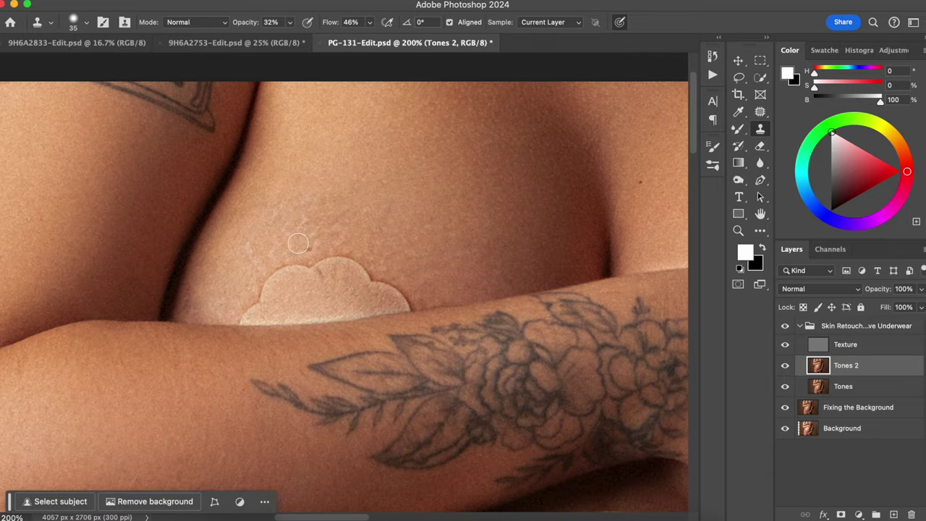
{"action": "scroll", "coordinate": [420, 246], "scroll_direction": "down", "scroll_amount": 1}
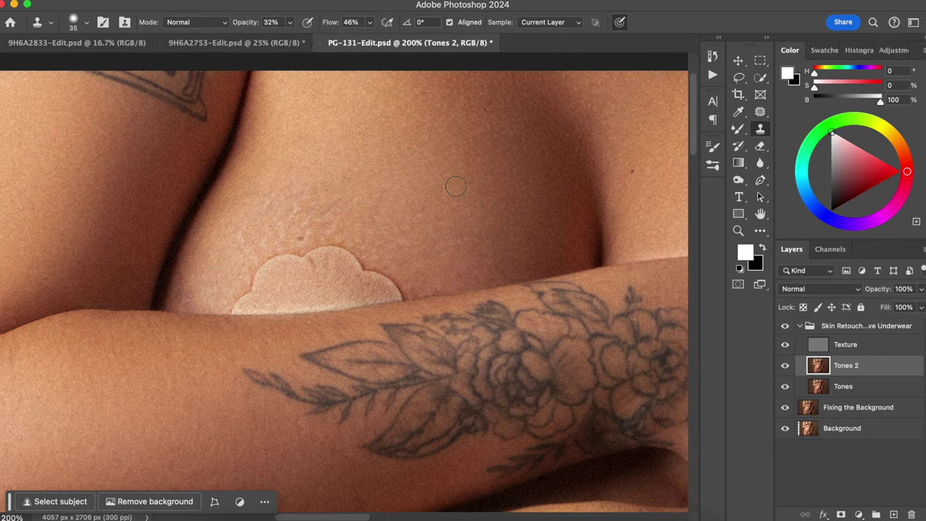
Choose the Patch Tool and patch the bumpy skin above the breast cover with smoother skin from higher on the breast
{"action": "left_click", "coordinate": [761, 112]}
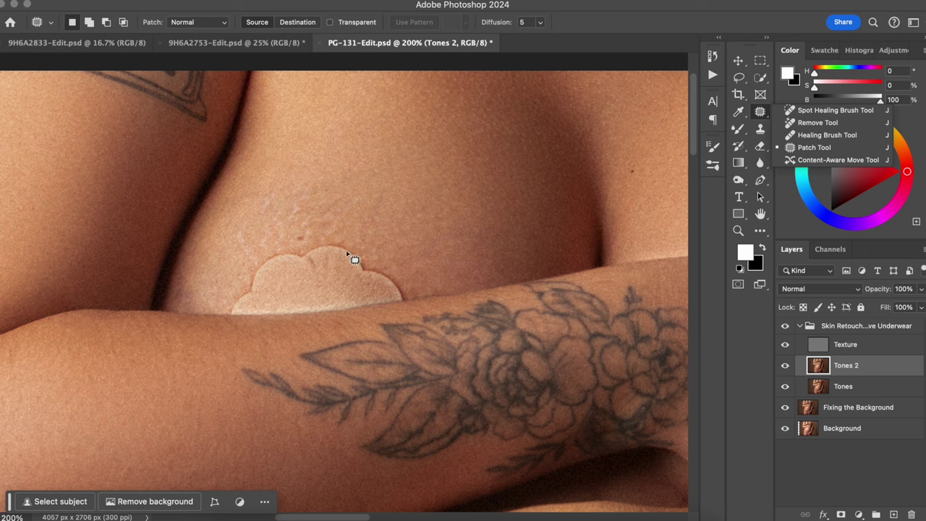
{"action": "left_click", "coordinate": [816, 148]}
{"action": "mouse_move", "coordinate": [283, 175]}
{"action": "left_mouse_down"}
{"action": "mouse_move", "coordinate": [239, 217]}
{"action": "mouse_move", "coordinate": [231, 246]}
{"action": "mouse_move", "coordinate": [238, 267]}
{"action": "mouse_move", "coordinate": [308, 207]}
{"action": "mouse_move", "coordinate": [288, 183]}
{"action": "left_mouse_up"}
{"action": "mouse_move", "coordinate": [289, 223]}
{"action": "left_mouse_down"}
{"action": "mouse_move", "coordinate": [368, 135]}
{"action": "mouse_move", "coordinate": [407, 145]}
{"action": "left_mouse_up"}
{"action": "left_click", "coordinate": [323, 207]}
{"action": "mouse_move", "coordinate": [301, 186]}
{"action": "left_mouse_down"}
{"action": "mouse_move", "coordinate": [244, 241]}
{"action": "mouse_move", "coordinate": [291, 251]}
{"action": "mouse_move", "coordinate": [352, 188]}
{"action": "mouse_move", "coordinate": [367, 149]}
{"action": "left_mouse_up"}
{"action": "left_click", "coordinate": [414, 149]}
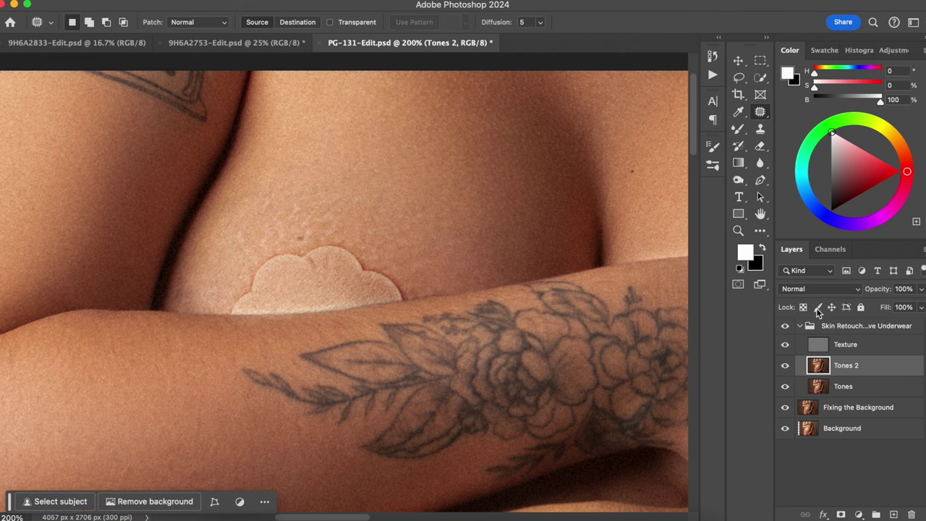
On the Texture layer, patch the bumpy skin above the breast cover with smoother texture from higher on the breast
{"action": "left_click", "coordinate": [864, 350]}
{"action": "mouse_move", "coordinate": [273, 171]}
{"action": "left_mouse_down"}
{"action": "mouse_move", "coordinate": [244, 204]}
{"action": "mouse_move", "coordinate": [235, 246]}
{"action": "mouse_move", "coordinate": [255, 260]}
{"action": "mouse_move", "coordinate": [343, 214]}
{"action": "mouse_move", "coordinate": [290, 172]}
{"action": "left_mouse_up"}
{"action": "left_click_drag", "start_coordinate": [310, 205], "coordinate": [393, 145]}
{"action": "key", "text": "cmd+d"}
{"action": "mouse_move", "coordinate": [302, 206]}
{"action": "left_mouse_down"}
{"action": "mouse_move", "coordinate": [274, 236]}
{"action": "mouse_move", "coordinate": [343, 242]}
{"action": "mouse_move", "coordinate": [349, 188]}
{"action": "mouse_move", "coordinate": [310, 204]}
{"action": "left_mouse_up"}
{"action": "left_click_drag", "start_coordinate": [341, 196], "coordinate": [356, 145]}
{"action": "key", "text": "super+d"}
Patch the scalloped top of the breast cover with smooth skin texture from the breast above it
{"action": "mouse_move", "coordinate": [262, 234]}
{"action": "left_mouse_down"}
{"action": "mouse_move", "coordinate": [227, 273]}
{"action": "mouse_move", "coordinate": [226, 292]}
{"action": "mouse_move", "coordinate": [238, 303]}
{"action": "mouse_move", "coordinate": [390, 293]}
{"action": "mouse_move", "coordinate": [414, 269]}
{"action": "mouse_move", "coordinate": [362, 226]}
{"action": "left_mouse_up"}
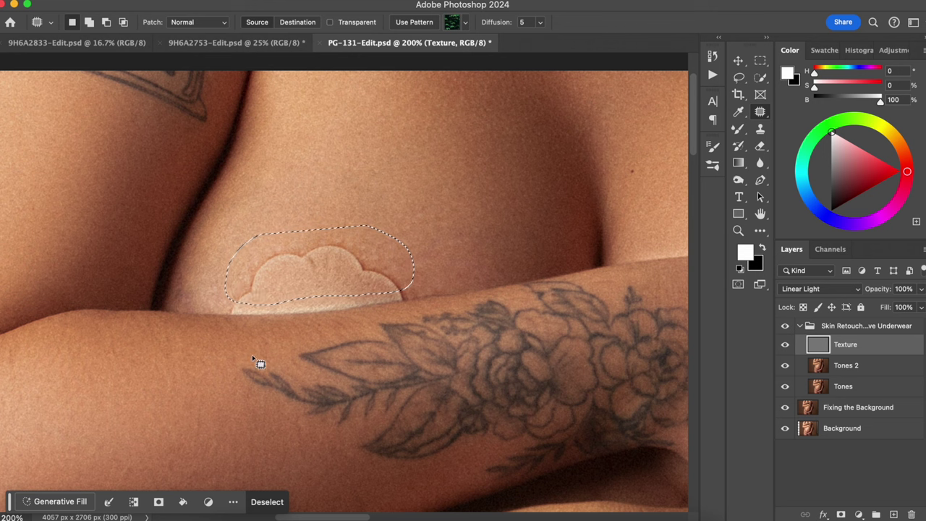
{"action": "left_click_drag", "start_coordinate": [335, 265], "coordinate": [373, 182]}
{"action": "left_click", "coordinate": [483, 229]}
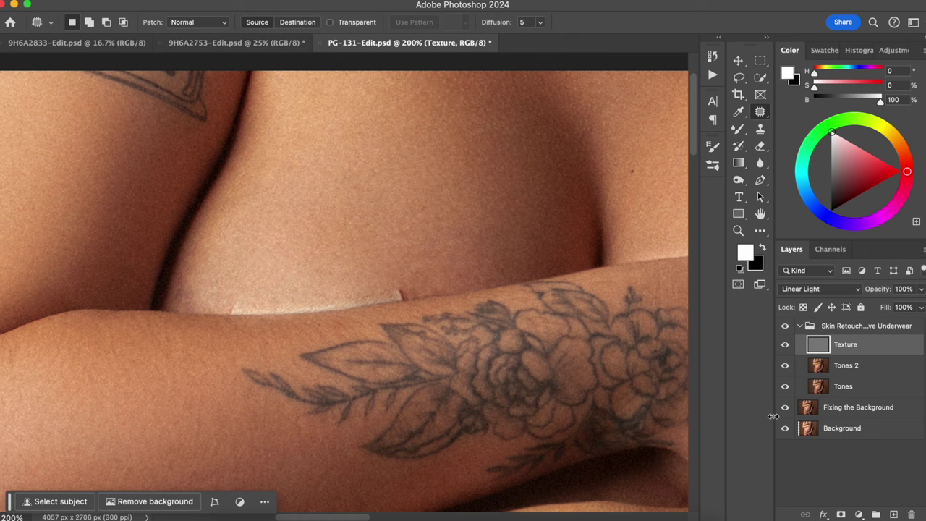
Patch both leftover corners of the breast cover along the tattooed forearm with nearby skin texture
{"action": "mouse_move", "coordinate": [233, 298]}
{"action": "left_mouse_down"}
{"action": "mouse_move", "coordinate": [224, 307]}
{"action": "mouse_move", "coordinate": [248, 297]}
{"action": "mouse_move", "coordinate": [241, 294]}
{"action": "left_mouse_up"}
{"action": "left_click_drag", "start_coordinate": [242, 296], "coordinate": [252, 273]}
{"action": "key", "text": "super+d"}
{"action": "mouse_move", "coordinate": [226, 305]}
{"action": "left_mouse_down"}
{"action": "mouse_move", "coordinate": [252, 298]}
{"action": "mouse_move", "coordinate": [237, 296]}
{"action": "left_mouse_up"}
{"action": "left_click_drag", "start_coordinate": [243, 296], "coordinate": [251, 280]}
{"action": "key", "text": "super+d"}
{"action": "mouse_move", "coordinate": [393, 283]}
{"action": "left_mouse_down"}
{"action": "mouse_move", "coordinate": [413, 291]}
{"action": "mouse_move", "coordinate": [403, 280]}
{"action": "mouse_move", "coordinate": [384, 288]}
{"action": "mouse_move", "coordinate": [387, 280]}
{"action": "mouse_move", "coordinate": [434, 290]}
{"action": "left_mouse_up"}
{"action": "key", "text": "super+d"}
{"action": "key", "text": "ctrl+d"}
Switch to the Clone Stamp, sample skin near the forearm edge, and set it to 63% opacity and 78% flow
{"action": "left_click", "coordinate": [760, 131]}
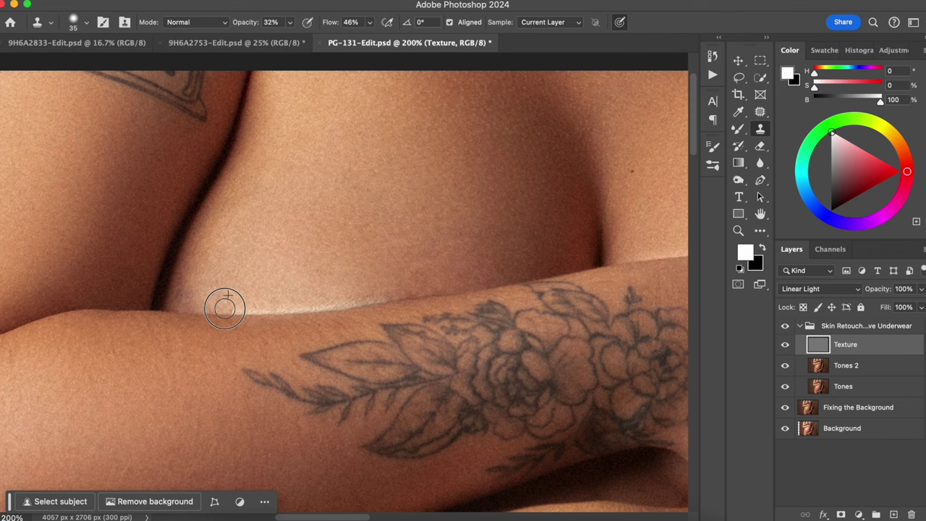
{"action": "left_click", "coordinate": [265, 303], "text": "alt"}
{"action": "key", "text": "super+equal"}
{"action": "left_click_drag", "start_coordinate": [229, 274], "coordinate": [260, 243]}
{"action": "left_click_drag", "start_coordinate": [247, 26], "coordinate": [259, 26]}
{"action": "left_click_drag", "start_coordinate": [329, 25], "coordinate": [338, 26]}
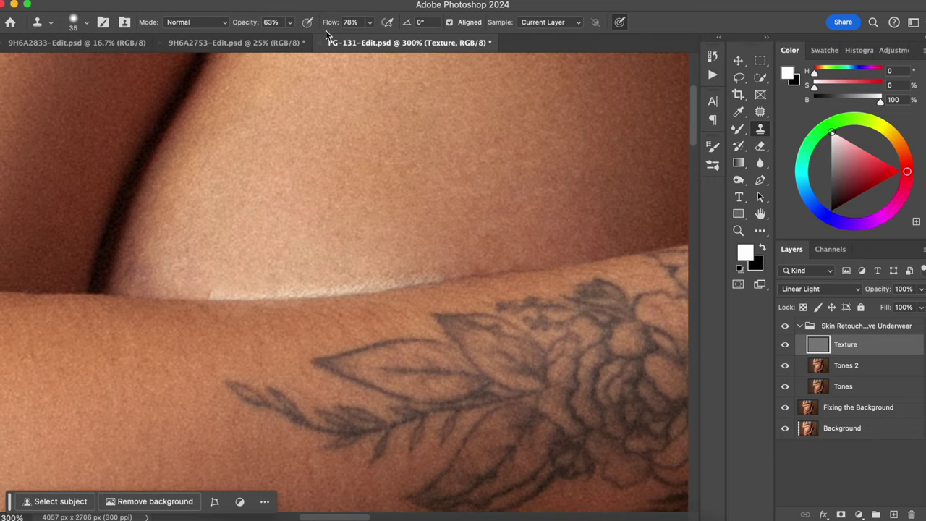
Clone skin texture over the cover's remaining edge along the forearm with a 20 px brush
{"action": "key", "text": "bracketleft"}
{"action": "key", "text": "bracketright"}
{"action": "left_click", "coordinate": [212, 271], "text": "alt"}
{"action": "mouse_move", "coordinate": [210, 290]}
{"action": "left_mouse_down"}
{"action": "mouse_move", "coordinate": [233, 284]}
{"action": "mouse_move", "coordinate": [201, 291]}
{"action": "mouse_move", "coordinate": [267, 294]}
{"action": "mouse_move", "coordinate": [223, 294]}
{"action": "mouse_move", "coordinate": [312, 275]}
{"action": "mouse_move", "coordinate": [288, 285]}
{"action": "mouse_move", "coordinate": [453, 271]}
{"action": "mouse_move", "coordinate": [266, 285]}
{"action": "mouse_move", "coordinate": [360, 280]}
{"action": "mouse_move", "coordinate": [329, 287]}
{"action": "mouse_move", "coordinate": [193, 286]}
{"action": "mouse_move", "coordinate": [339, 287]}
{"action": "mouse_move", "coordinate": [461, 269]}
{"action": "mouse_move", "coordinate": [225, 290]}
{"action": "left_mouse_up"}
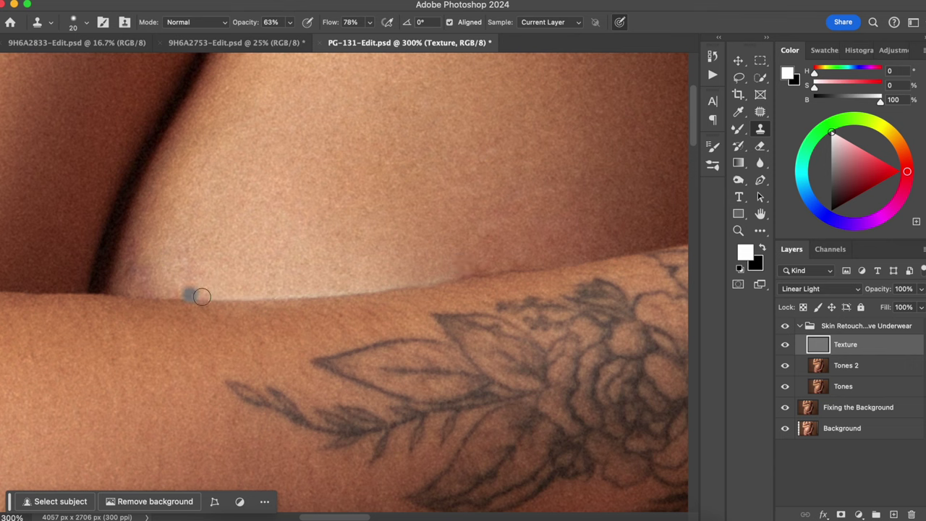
On the Tones 2 layer, clone skin tone over the pale strip where the breast meets the forearm
{"action": "left_click", "coordinate": [839, 367]}
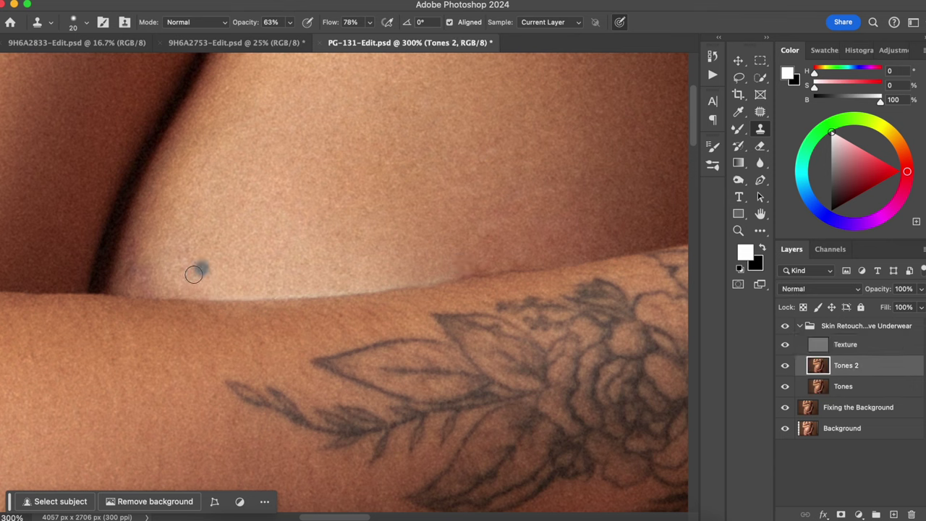
{"action": "mouse_move", "coordinate": [205, 289]}
{"action": "left_mouse_down"}
{"action": "mouse_move", "coordinate": [236, 289]}
{"action": "mouse_move", "coordinate": [204, 290]}
{"action": "mouse_move", "coordinate": [272, 288]}
{"action": "left_mouse_up"}
{"action": "mouse_move", "coordinate": [234, 291]}
{"action": "left_mouse_down"}
{"action": "mouse_move", "coordinate": [470, 267]}
{"action": "mouse_move", "coordinate": [449, 280]}
{"action": "mouse_move", "coordinate": [441, 275]}
{"action": "mouse_move", "coordinate": [452, 269]}
{"action": "mouse_move", "coordinate": [400, 284]}
{"action": "mouse_move", "coordinate": [224, 296]}
{"action": "left_mouse_up"}
Examine the retouched breast in the whole photo and close up, with the Texture layer hidden and shown
{"action": "key", "text": "super+0"}
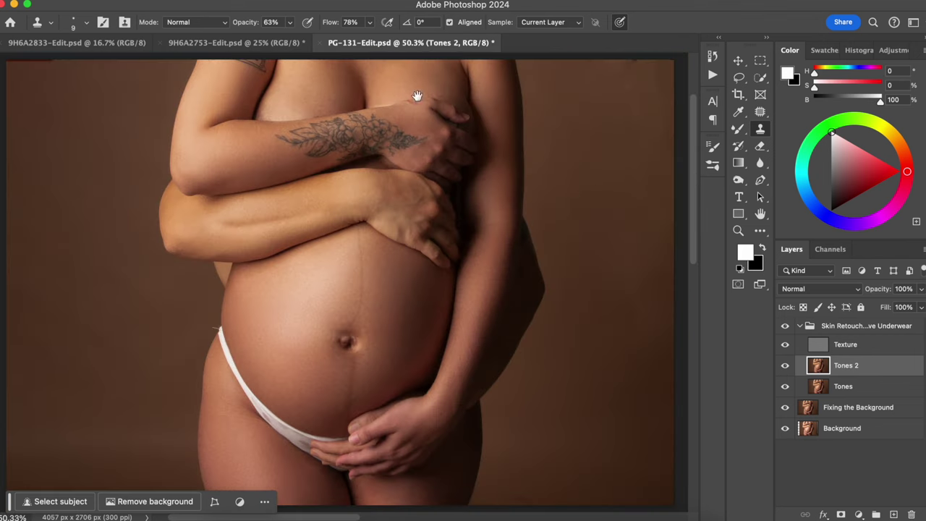
{"action": "left_click_drag", "start_coordinate": [380, 151], "coordinate": [398, 209]}
{"action": "key", "text": "super+plus"}
{"action": "key", "text": "super+plus"}
{"action": "key", "text": "super+plus"}
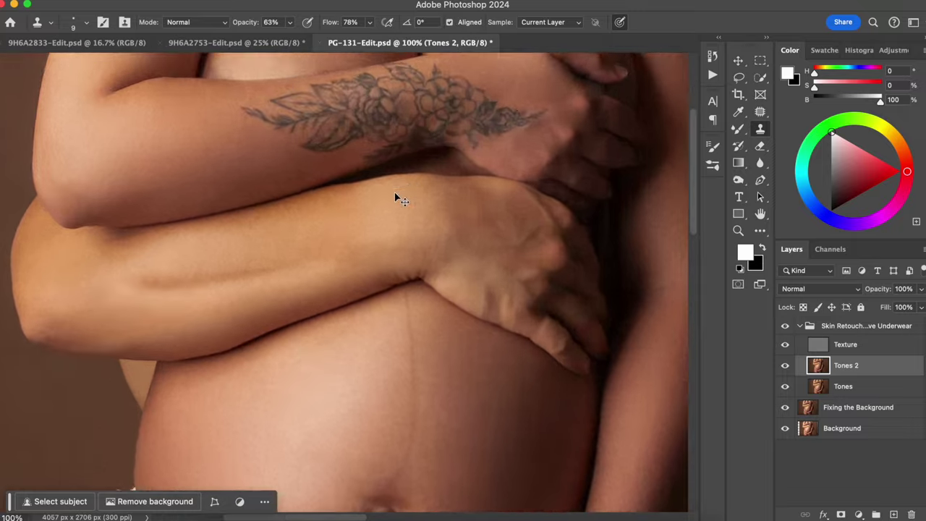
{"action": "left_click_drag", "start_coordinate": [344, 80], "coordinate": [334, 251]}
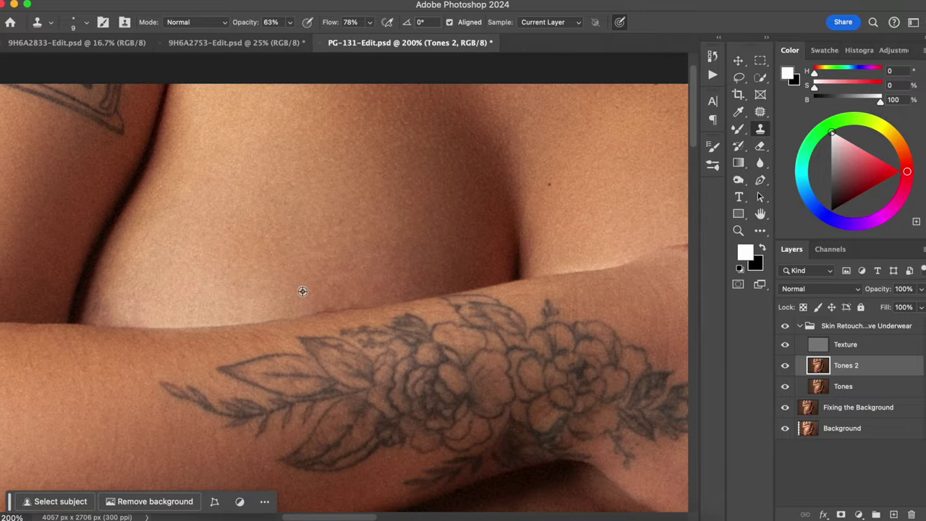
{"action": "left_click", "coordinate": [785, 346]}
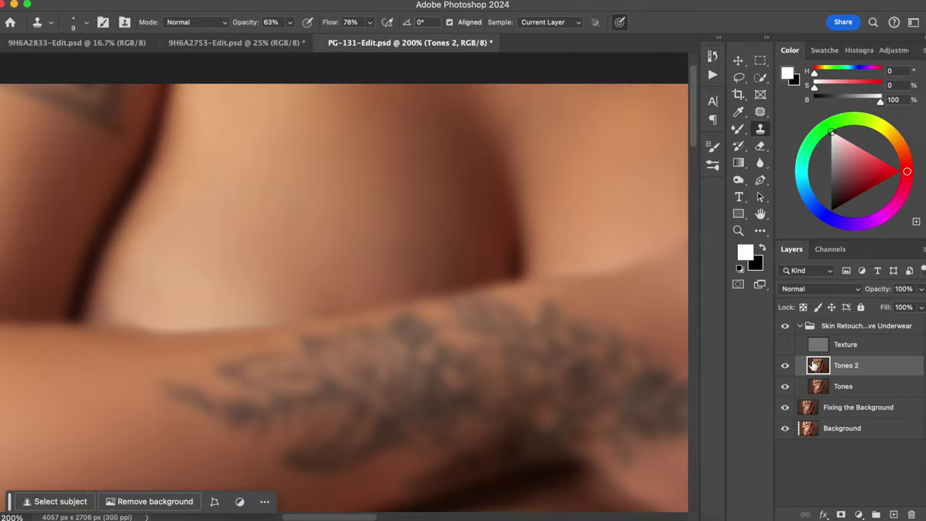
{"action": "left_click", "coordinate": [784, 345]}
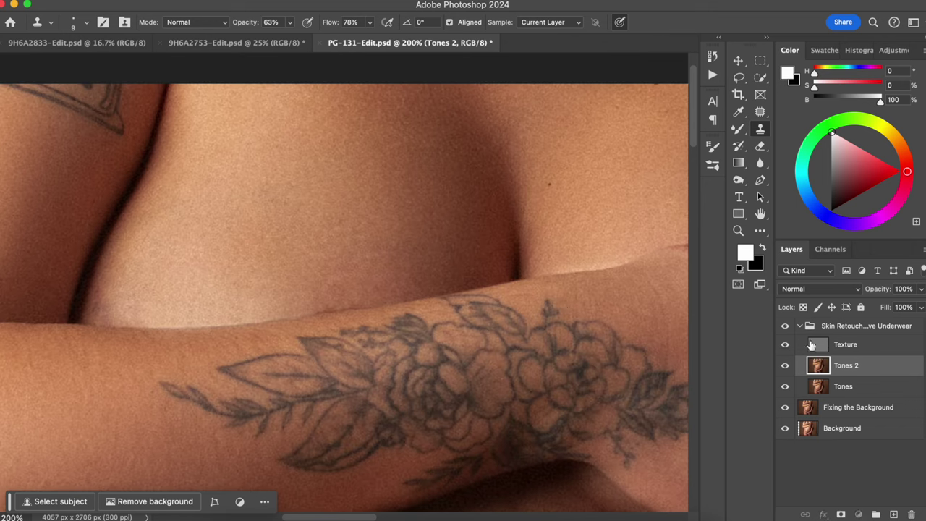
On the Texture layer, patch the leftover mark where the breast meets the forearm with smoother skin
{"action": "left_click", "coordinate": [839, 345]}
{"action": "left_click", "coordinate": [756, 113]}
{"action": "mouse_move", "coordinate": [330, 276]}
{"action": "left_mouse_down"}
{"action": "mouse_move", "coordinate": [323, 307]}
{"action": "mouse_move", "coordinate": [334, 276]}
{"action": "mouse_move", "coordinate": [289, 247]}
{"action": "left_mouse_up"}
{"action": "key", "text": "super+d"}
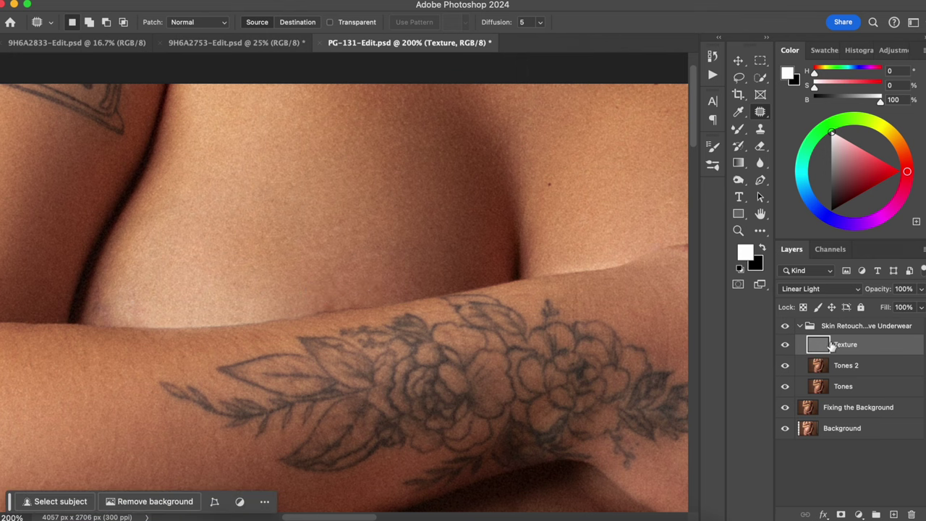
On Tones 2, clone nearby skin tone over the reddish mark above the forearm with a 25 px Clone Stamp
{"action": "left_click", "coordinate": [843, 366]}
{"action": "key", "text": "s"}
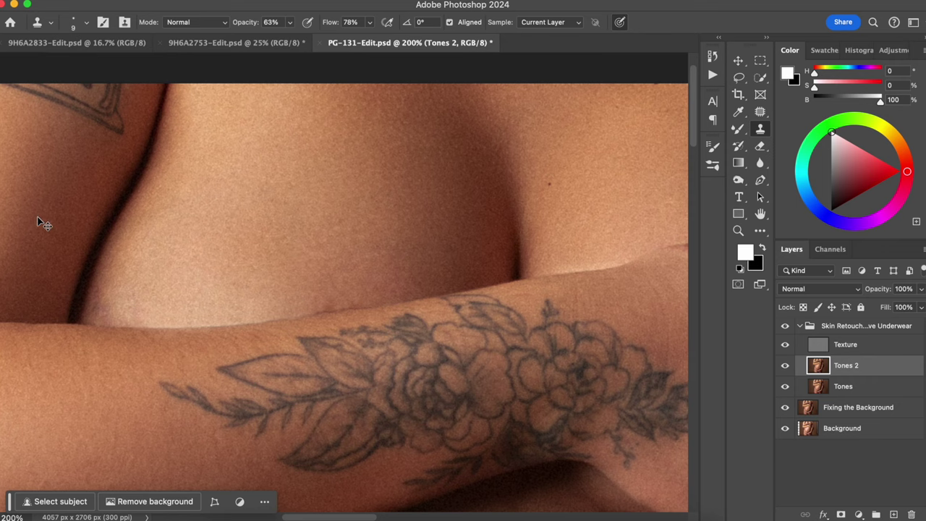
{"action": "scroll", "coordinate": [110, 229], "scroll_direction": "up", "scroll_amount": 3}
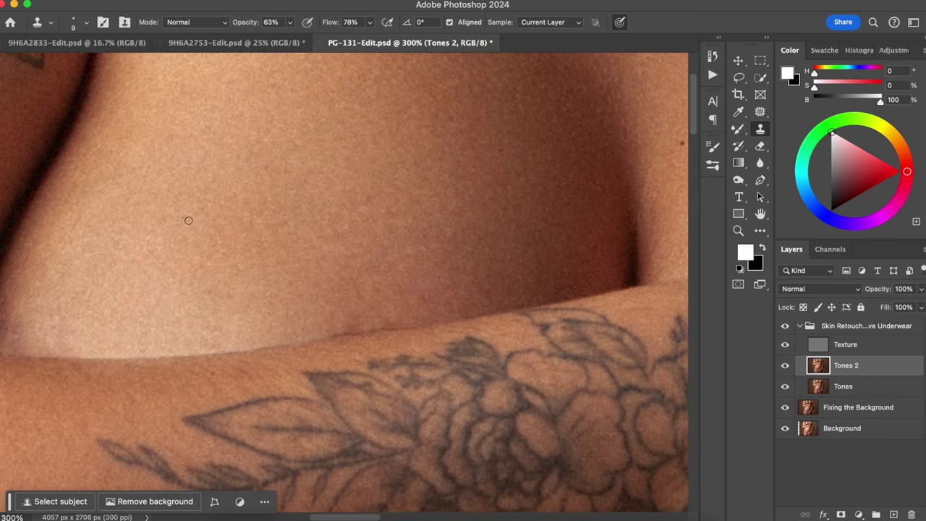
{"action": "key", "text": "bracketright"}
{"action": "left_click", "coordinate": [313, 297], "text": "alt"}
{"action": "mouse_move", "coordinate": [333, 319]}
{"action": "left_mouse_down"}
{"action": "mouse_move", "coordinate": [364, 319]}
{"action": "mouse_move", "coordinate": [318, 316]}
{"action": "mouse_move", "coordinate": [346, 290]}
{"action": "left_mouse_up"}
On the Texture layer, clone sampled skin texture over the remaining mark along the breast's edge above the forearm
{"action": "left_click", "coordinate": [845, 344]}
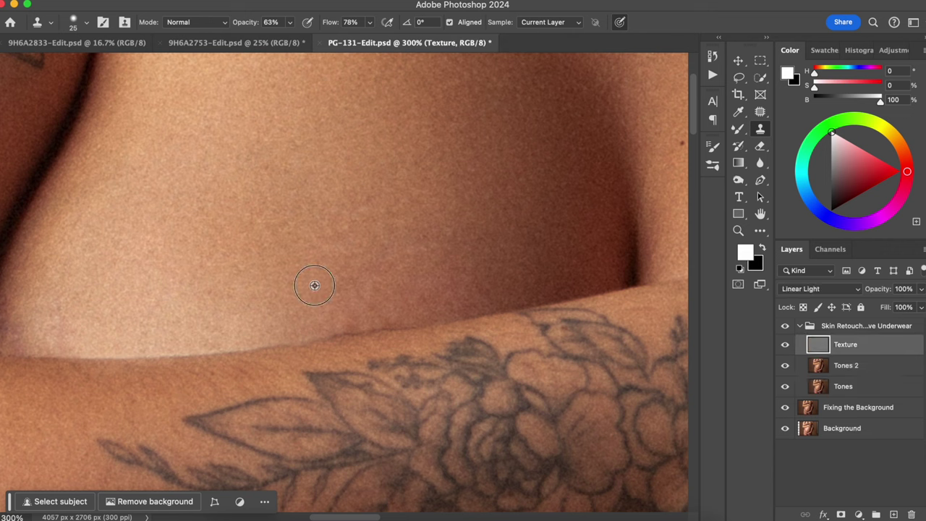
{"action": "mouse_move", "coordinate": [337, 319]}
{"action": "left_mouse_down"}
{"action": "mouse_move", "coordinate": [362, 321]}
{"action": "mouse_move", "coordinate": [348, 324]}
{"action": "mouse_move", "coordinate": [369, 309]}
{"action": "mouse_move", "coordinate": [347, 284]}
{"action": "mouse_move", "coordinate": [352, 294]}
{"action": "mouse_move", "coordinate": [406, 310]}
{"action": "mouse_move", "coordinate": [391, 306]}
{"action": "mouse_move", "coordinate": [374, 279]}
{"action": "left_mouse_up"}
{"action": "left_click", "coordinate": [415, 275], "text": "alt"}
{"action": "left_click", "coordinate": [375, 293], "text": "alt"}
{"action": "key", "text": "super+0"}
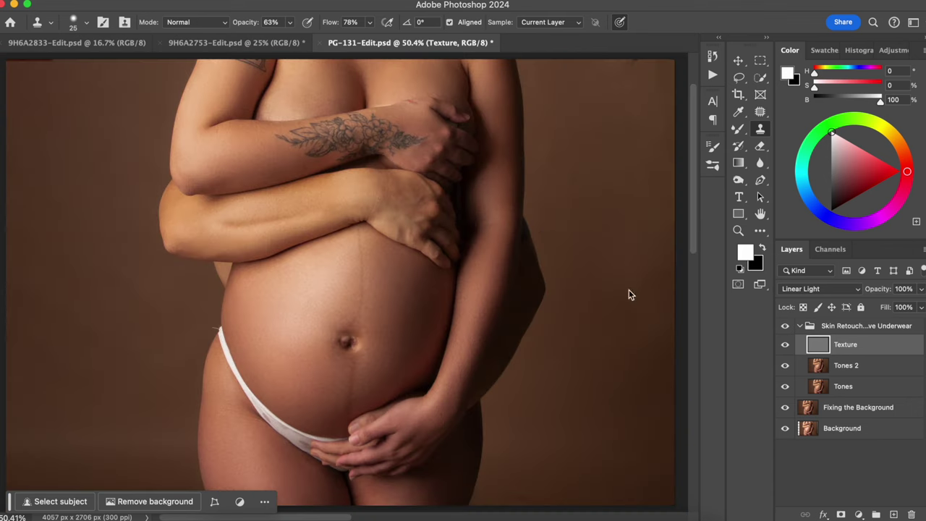
Examine the pale edge between the chest and the tattooed wrist with the Texture layer hidden and shown
{"action": "scroll", "coordinate": [382, 220], "scroll_direction": "up", "scroll_amount": 2}
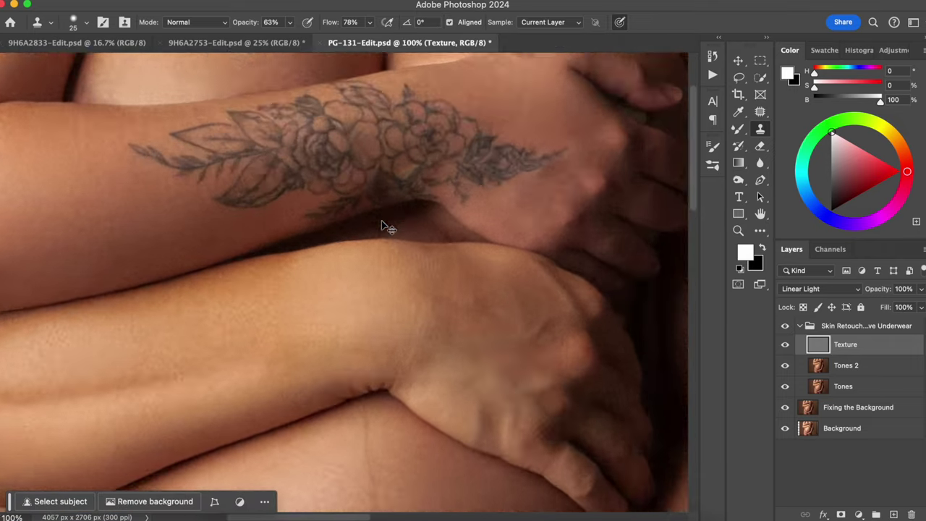
{"action": "scroll", "coordinate": [381, 221], "scroll_direction": "up", "scroll_amount": 1}
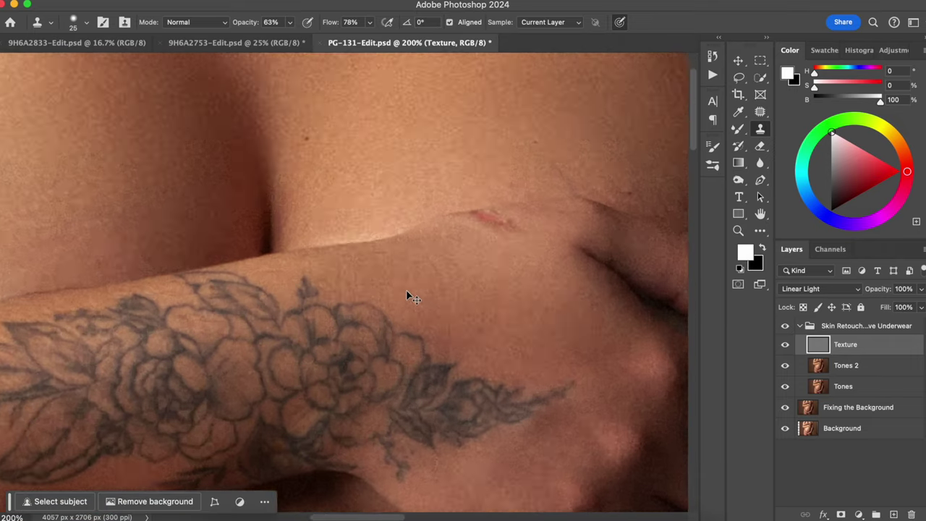
{"action": "key", "text": "super+plus"}
{"action": "left_click_drag", "start_coordinate": [395, 218], "coordinate": [369, 285]}
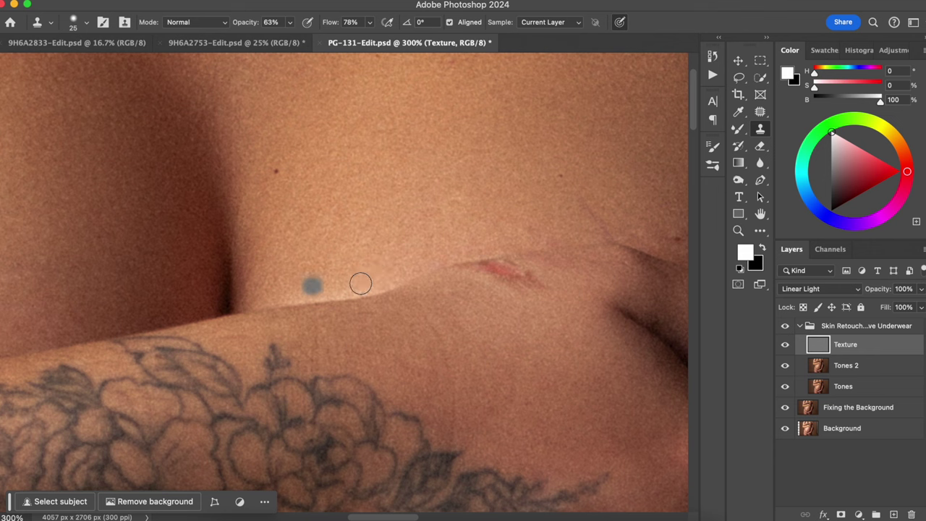
{"action": "left_click", "coordinate": [785, 346]}
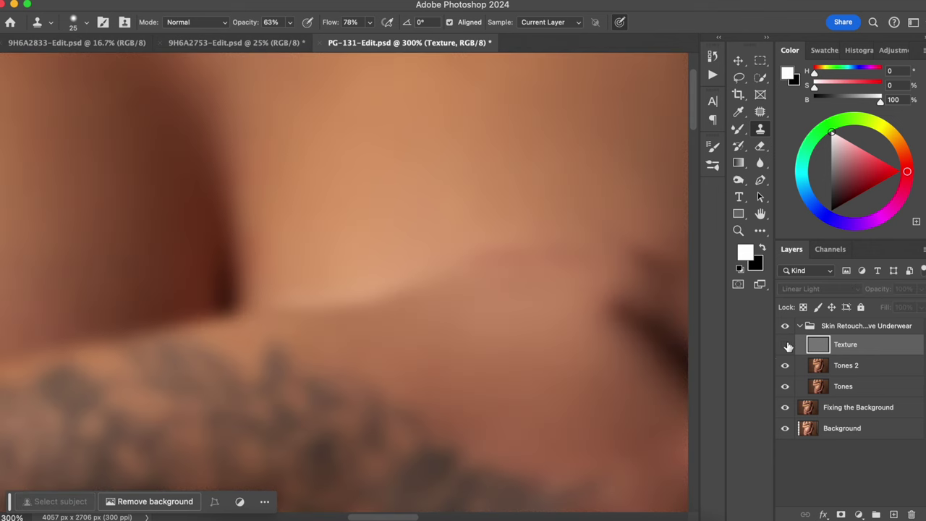
{"action": "left_click", "coordinate": [785, 347]}
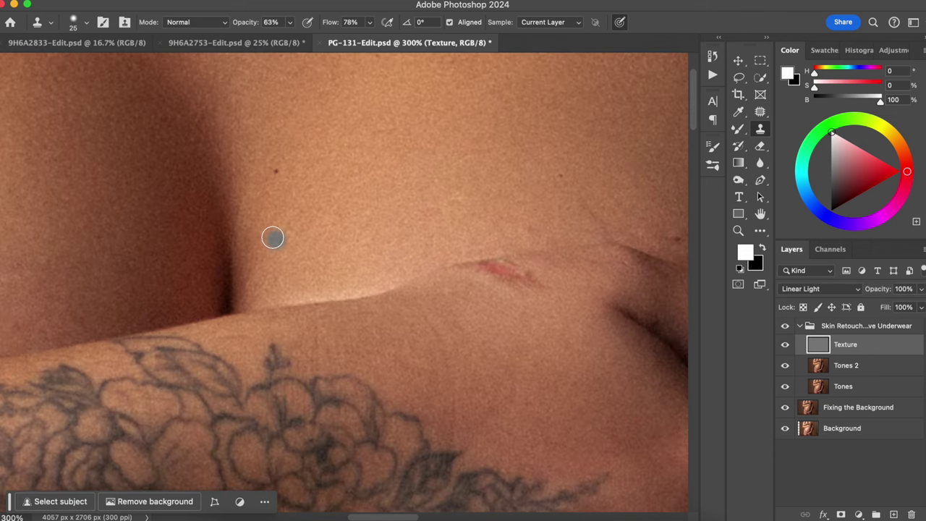
{"action": "left_click_drag", "start_coordinate": [282, 297], "coordinate": [386, 280]}
{"action": "mouse_move", "coordinate": [385, 279]}
{"action": "left_mouse_down"}
{"action": "mouse_move", "coordinate": [264, 294]}
{"action": "mouse_move", "coordinate": [352, 288]}
{"action": "left_mouse_up"}
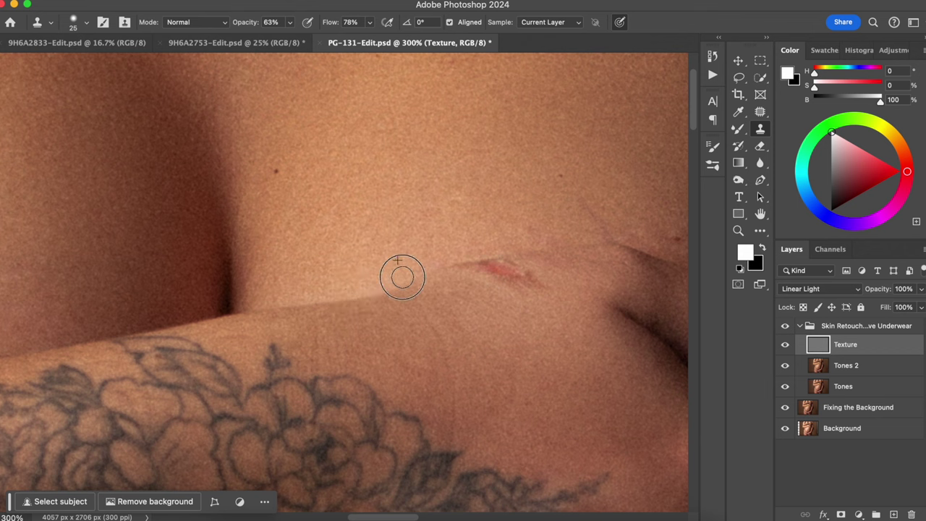
{"action": "key", "text": "super+z"}
Reduce the Clone Stamp to 9 px and clone texture along the pale edge above the tattooed wrist
{"action": "key", "text": "bracketleft"}
{"action": "key", "text": "bracketleft"}
{"action": "key", "text": "bracketleft"}
{"action": "key", "text": "bracketleft"}
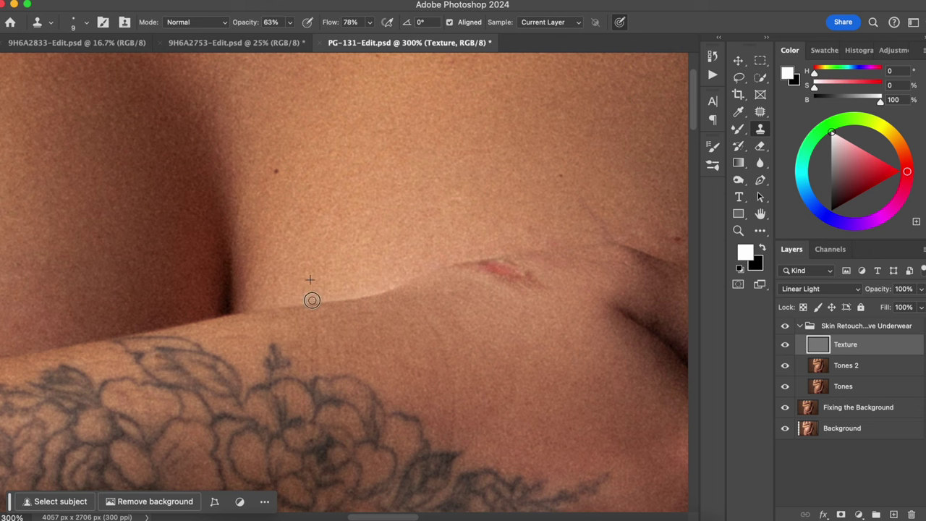
{"action": "left_click_drag", "start_coordinate": [397, 280], "coordinate": [392, 287]}
On Tones 2, clone sampled chest tone along the pale edge where the chest meets the wrist
{"action": "left_click", "coordinate": [848, 364]}
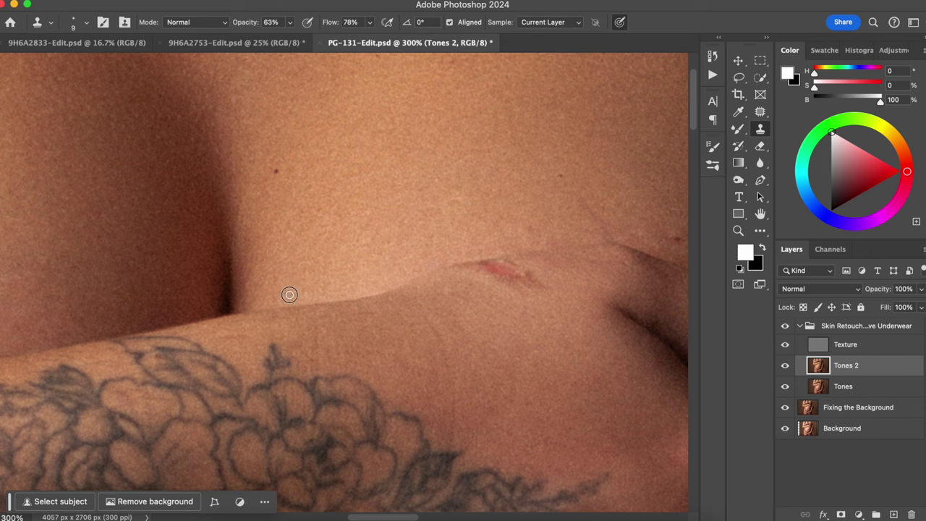
{"action": "left_click_drag", "start_coordinate": [290, 294], "coordinate": [296, 298]}
{"action": "left_click", "coordinate": [292, 277], "text": "alt"}
{"action": "mouse_move", "coordinate": [289, 295]}
{"action": "left_mouse_down"}
{"action": "mouse_move", "coordinate": [327, 290]}
{"action": "mouse_move", "coordinate": [304, 302]}
{"action": "mouse_move", "coordinate": [369, 292]}
{"action": "mouse_move", "coordinate": [420, 263]}
{"action": "left_mouse_up"}
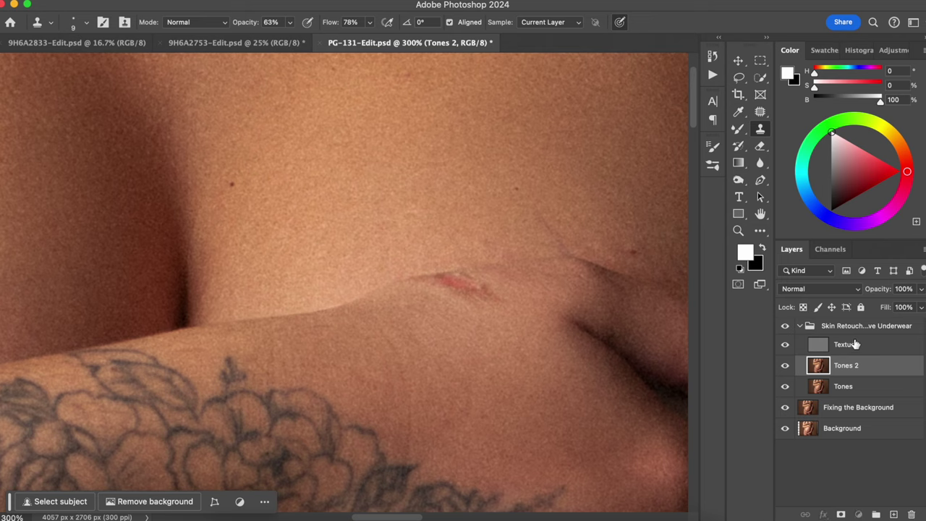
On the Texture layer, use the Patch Tool to replace the red scratch on the hand with clean skin below it
{"action": "left_click", "coordinate": [850, 345]}
{"action": "left_click", "coordinate": [785, 345]}
{"action": "left_click", "coordinate": [785, 345]}
{"action": "left_click", "coordinate": [760, 112]}
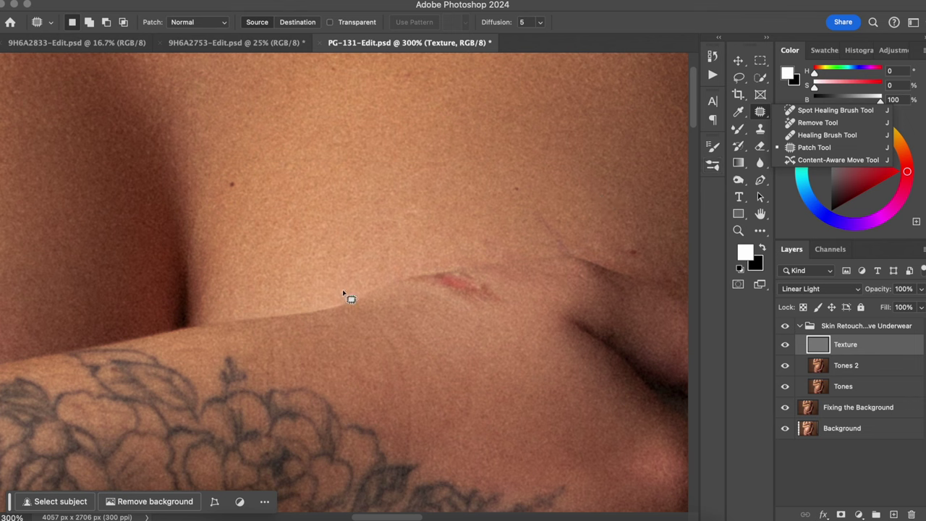
{"action": "mouse_move", "coordinate": [473, 275]}
{"action": "left_mouse_down"}
{"action": "mouse_move", "coordinate": [439, 283]}
{"action": "mouse_move", "coordinate": [497, 314]}
{"action": "mouse_move", "coordinate": [477, 270]}
{"action": "left_mouse_up"}
{"action": "left_click_drag", "start_coordinate": [469, 308], "coordinate": [456, 358]}
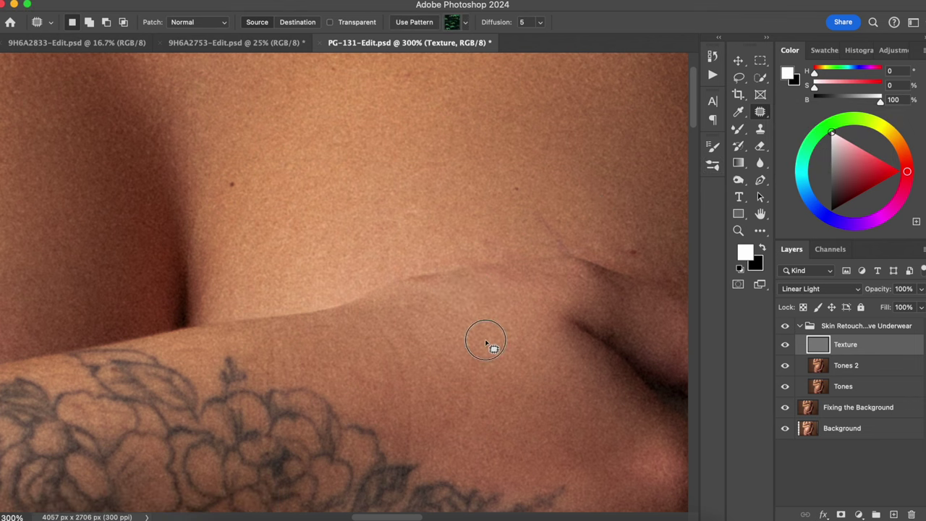
{"action": "key", "text": "ctrl+d"}
Patch the remaining marks around the removed scratch on the back of the hand with nearby skin
{"action": "mouse_move", "coordinate": [442, 277]}
{"action": "left_mouse_down"}
{"action": "mouse_move", "coordinate": [430, 272]}
{"action": "mouse_move", "coordinate": [424, 292]}
{"action": "mouse_move", "coordinate": [443, 275]}
{"action": "mouse_move", "coordinate": [442, 304]}
{"action": "left_mouse_up"}
{"action": "key", "text": "ctrl+d"}
{"action": "mouse_move", "coordinate": [510, 279]}
{"action": "left_mouse_down"}
{"action": "mouse_move", "coordinate": [501, 266]}
{"action": "mouse_move", "coordinate": [519, 274]}
{"action": "mouse_move", "coordinate": [513, 308]}
{"action": "mouse_move", "coordinate": [554, 275]}
{"action": "left_mouse_up"}
{"action": "key", "text": "ctrl+d"}
{"action": "mouse_move", "coordinate": [427, 278]}
{"action": "left_mouse_down"}
{"action": "mouse_move", "coordinate": [424, 269]}
{"action": "mouse_move", "coordinate": [468, 306]}
{"action": "left_mouse_up"}
{"action": "key", "text": "ctrl+0"}
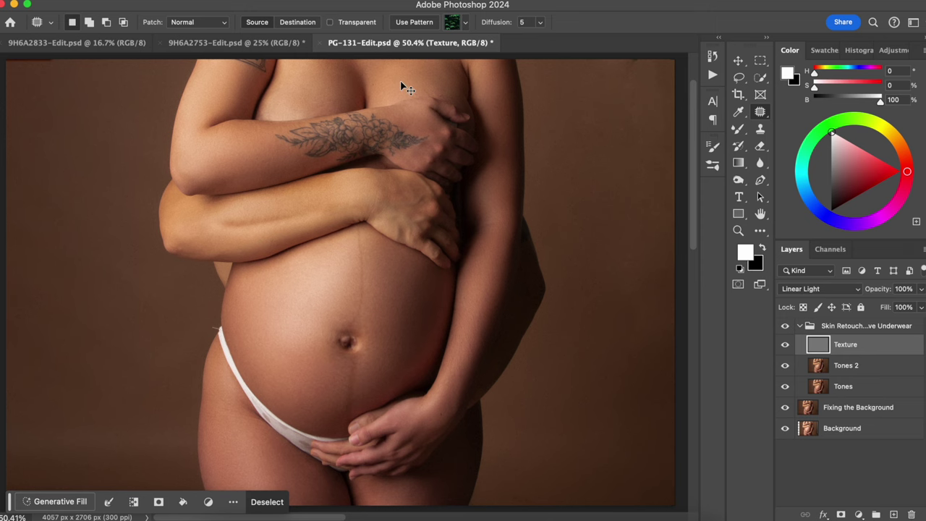
Patch the small marks and creases where the chest meets the tattooed hand's fingers with clean nearby skin
{"action": "key", "text": "super+plus"}
{"action": "key", "text": "super+plus"}
{"action": "key", "text": "super+plus"}
{"action": "mouse_move", "coordinate": [459, 308]}
{"action": "left_mouse_down"}
{"action": "mouse_move", "coordinate": [409, 260]}
{"action": "mouse_move", "coordinate": [400, 287]}
{"action": "left_mouse_up"}
{"action": "mouse_move", "coordinate": [429, 256]}
{"action": "left_mouse_down"}
{"action": "mouse_move", "coordinate": [452, 295]}
{"action": "mouse_move", "coordinate": [461, 283]}
{"action": "mouse_move", "coordinate": [446, 266]}
{"action": "mouse_move", "coordinate": [383, 264]}
{"action": "left_mouse_up"}
{"action": "mouse_move", "coordinate": [466, 277]}
{"action": "left_mouse_down"}
{"action": "mouse_move", "coordinate": [488, 304]}
{"action": "mouse_move", "coordinate": [515, 299]}
{"action": "mouse_move", "coordinate": [498, 281]}
{"action": "left_mouse_up"}
{"action": "mouse_move", "coordinate": [500, 290]}
{"action": "left_mouse_down"}
{"action": "mouse_move", "coordinate": [504, 246]}
{"action": "mouse_move", "coordinate": [561, 299]}
{"action": "mouse_move", "coordinate": [539, 288]}
{"action": "left_mouse_up"}
{"action": "key", "text": "super+d"}
{"action": "left_click_drag", "start_coordinate": [542, 295], "coordinate": [535, 259]}
{"action": "key", "text": "ctrl+d"}
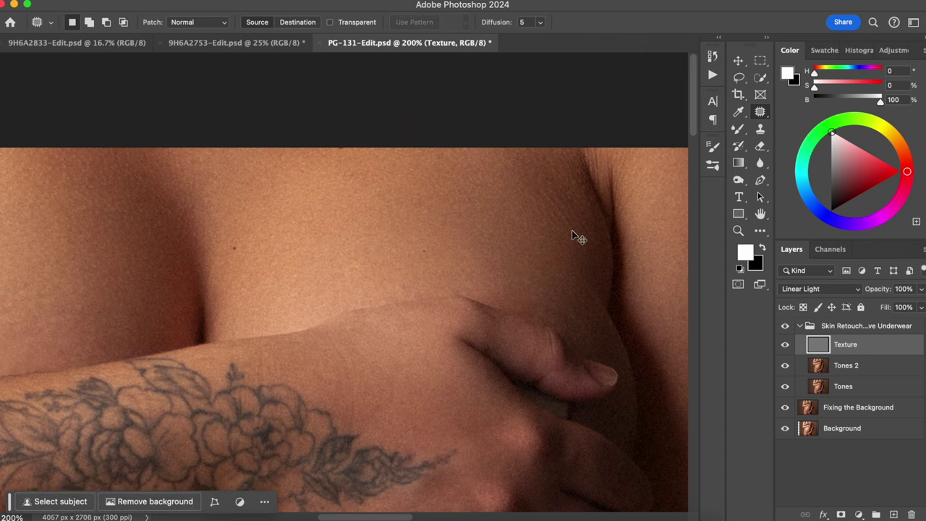
Collapse the Skin Retouch + Remove Underwear group and compare the whole photo with the group hidden and shown
{"action": "key", "text": "ctrl+0"}
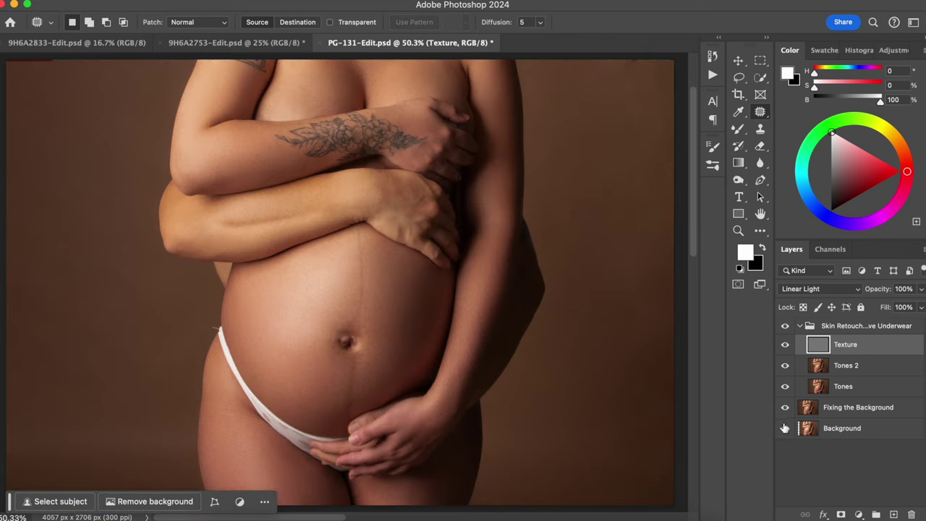
{"action": "left_click", "coordinate": [799, 326]}
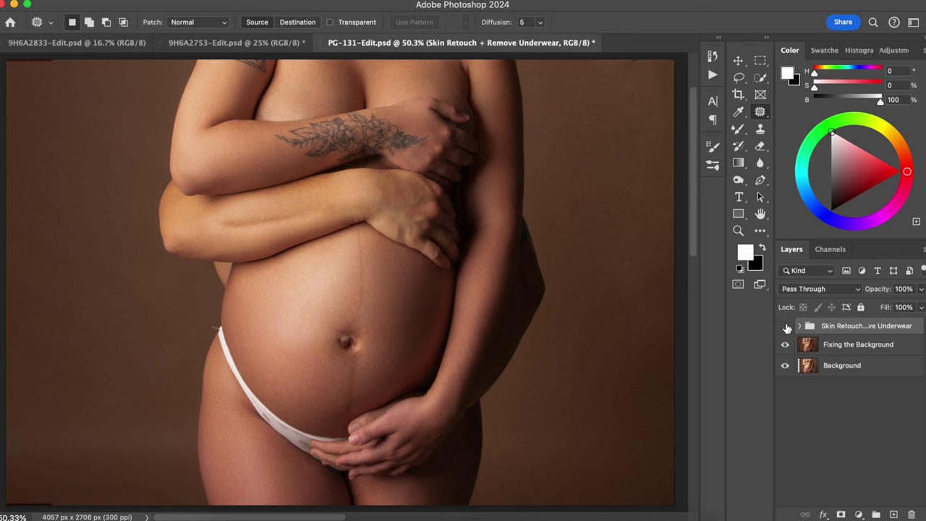
{"action": "left_click", "coordinate": [786, 326]}
{"action": "left_click", "coordinate": [785, 326]}
Trace the fingertips' outline where they overlap the white underwear with a Pen tool path
{"action": "left_click_drag", "start_coordinate": [371, 133], "coordinate": [383, 218]}
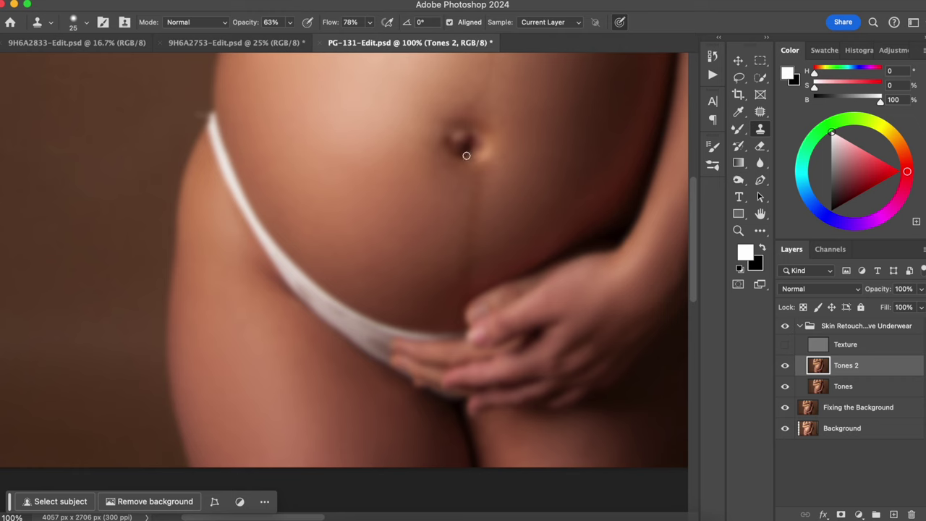
{"action": "left_click_drag", "start_coordinate": [361, 253], "coordinate": [282, 215]}
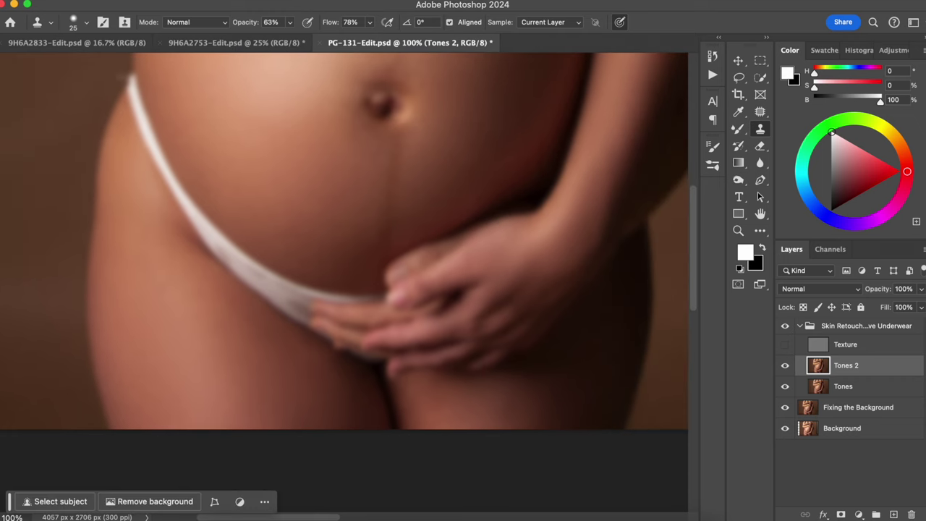
{"action": "left_click_drag", "start_coordinate": [377, 266], "coordinate": [407, 291]}
{"action": "key", "text": "super+plus"}
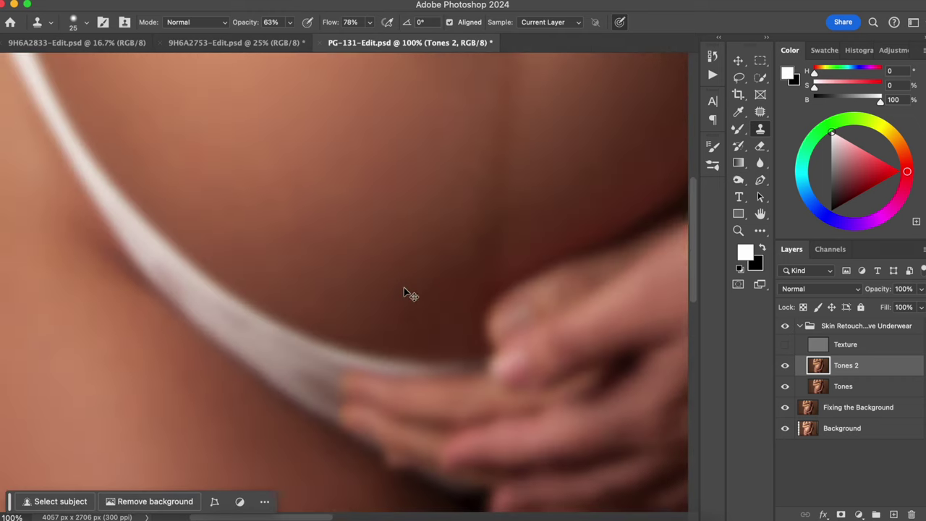
{"action": "scroll", "coordinate": [344, 282], "scroll_direction": "down", "scroll_amount": 2}
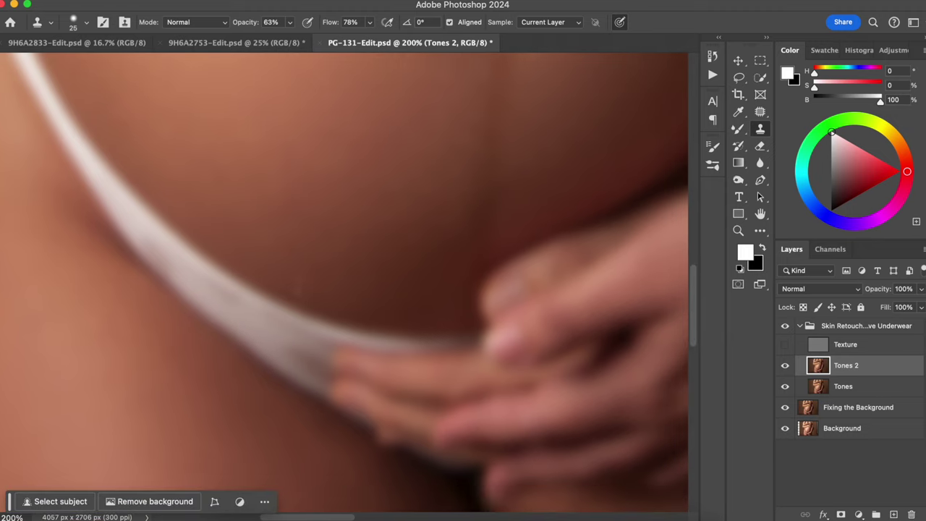
{"action": "right_click", "coordinate": [377, 364]}
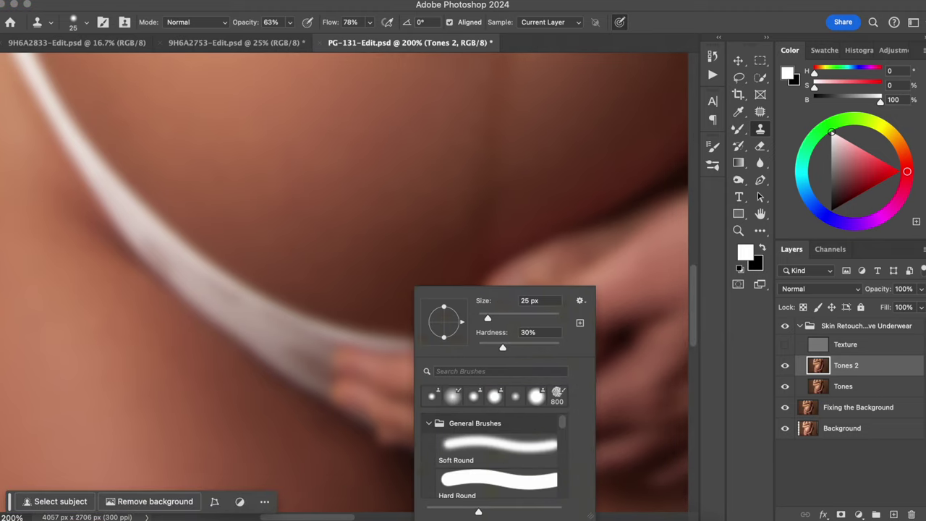
{"action": "key", "text": "Escape"}
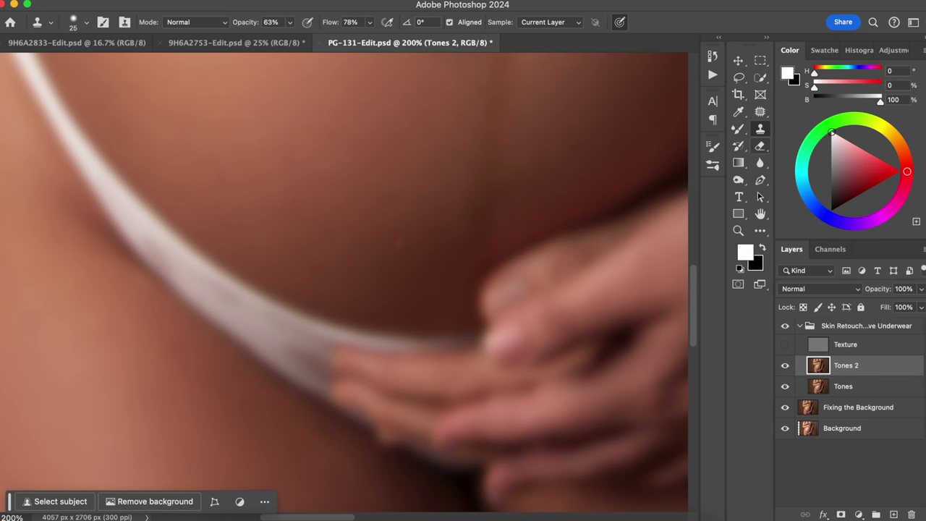
{"action": "key", "text": "p"}
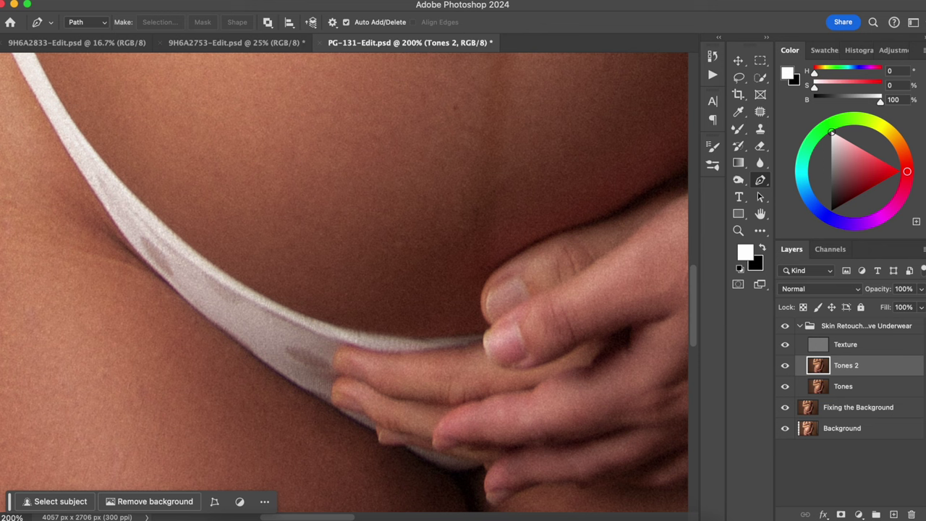
{"action": "left_click", "coordinate": [484, 285]}
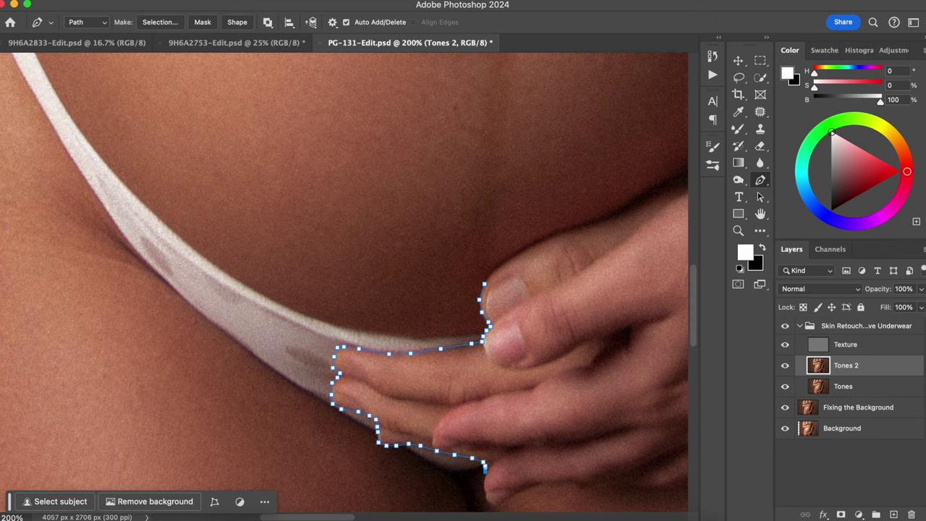
Close the path in a wide loop around the underwear beside the fingers, including nearby belly and thigh skin
{"action": "left_click_drag", "start_coordinate": [477, 405], "coordinate": [465, 283]}
{"action": "left_click", "coordinate": [513, 401]}
{"action": "left_click", "coordinate": [362, 484]}
{"action": "left_click", "coordinate": [138, 293]}
{"action": "left_click", "coordinate": [305, 89]}
{"action": "left_click", "coordinate": [460, 145]}
{"action": "left_click", "coordinate": [473, 161]}
Convert the closed path around the underwear and fingertips into a selection
{"action": "right_click", "coordinate": [376, 230]}
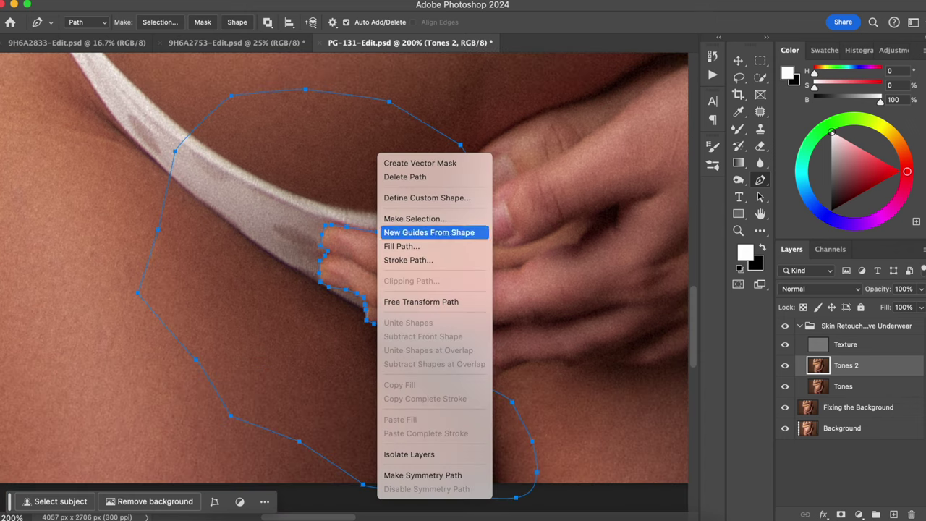
{"action": "left_click", "coordinate": [415, 220]}
{"action": "left_click", "coordinate": [536, 200]}
On Tones 2 with the Texture layer hidden, clone dark skin tone over the underwear remnant below the fingers
{"action": "key", "text": "super+plus"}
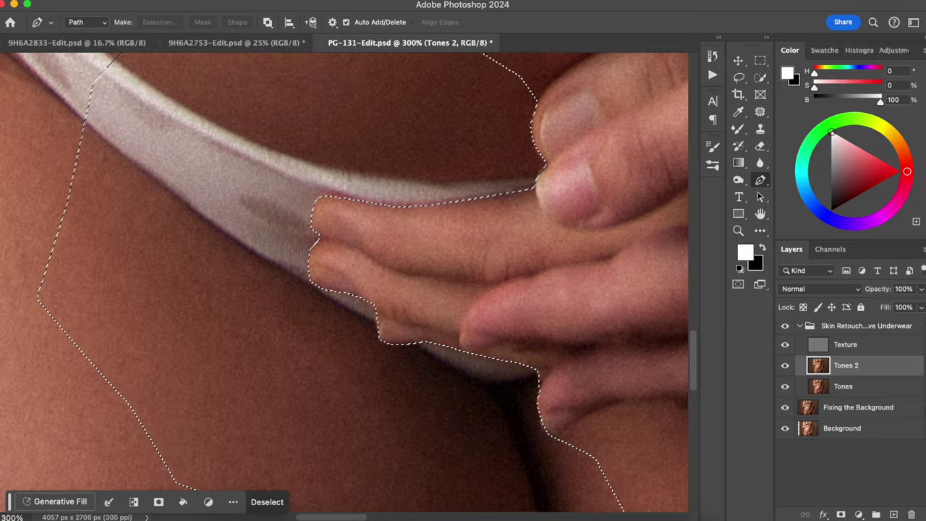
{"action": "left_click_drag", "start_coordinate": [572, 280], "coordinate": [459, 155]}
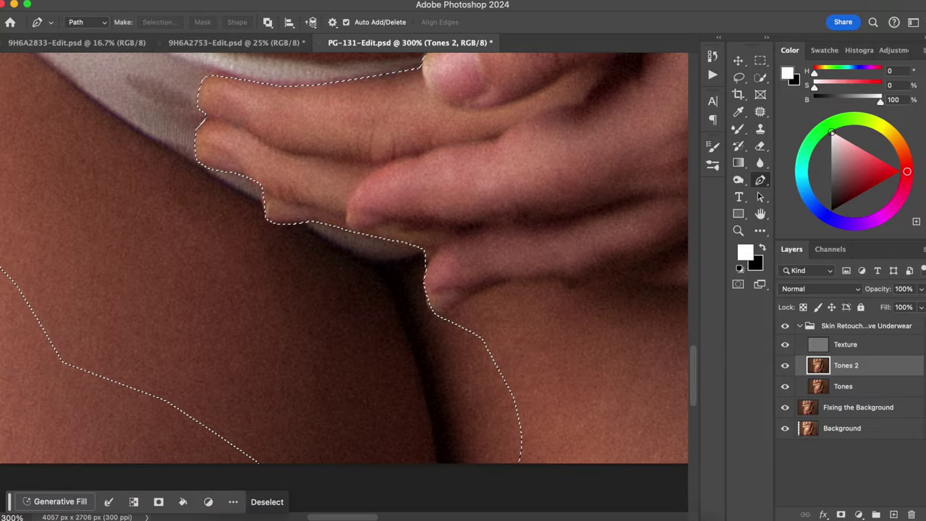
{"action": "key", "text": "b"}
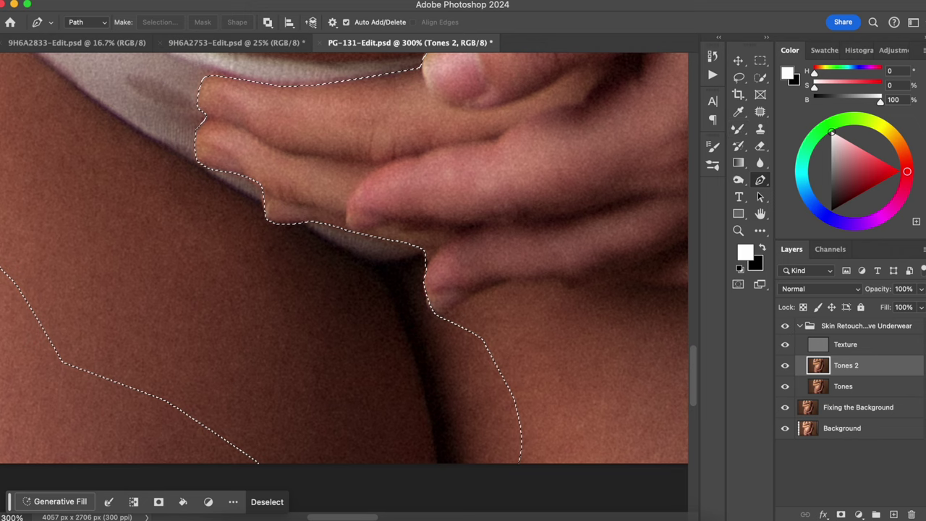
{"action": "left_click", "coordinate": [785, 344]}
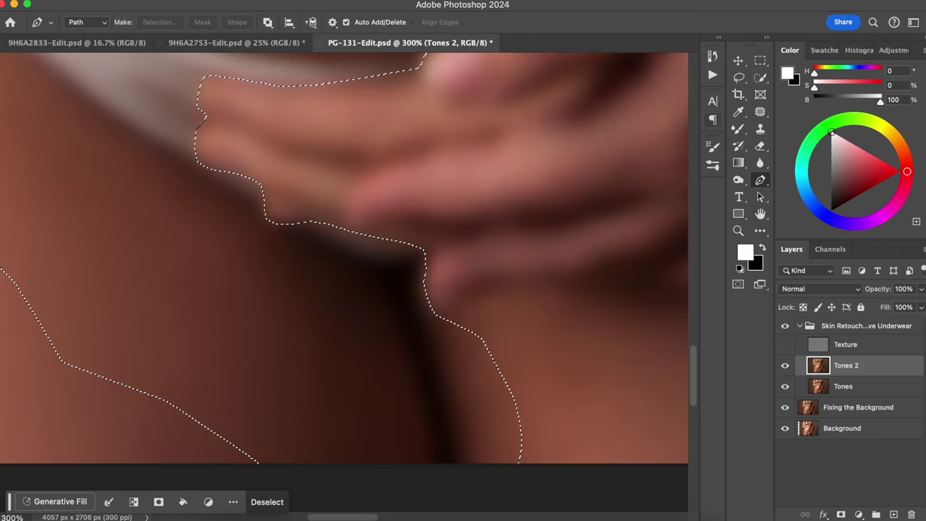
{"action": "left_click", "coordinate": [760, 129]}
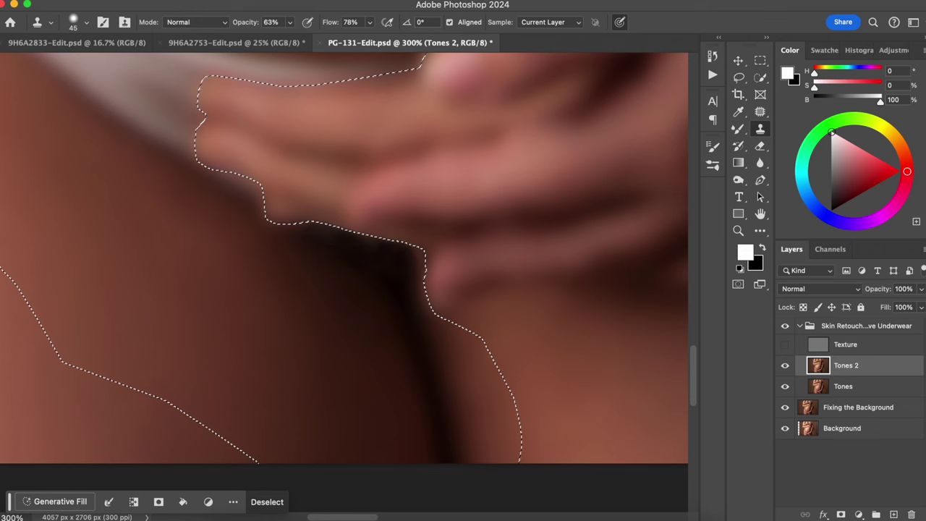
{"action": "left_click", "coordinate": [342, 248]}
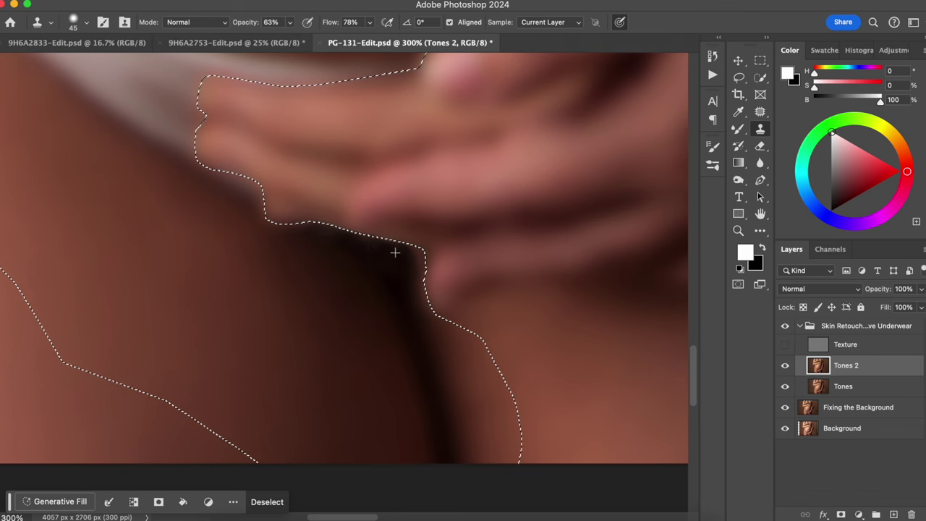
Blend the cloned shadow tones between the thighs below the fingers with the Mixer Brush, reducing its size to about 60–70 px
{"action": "left_click", "coordinate": [737, 128]}
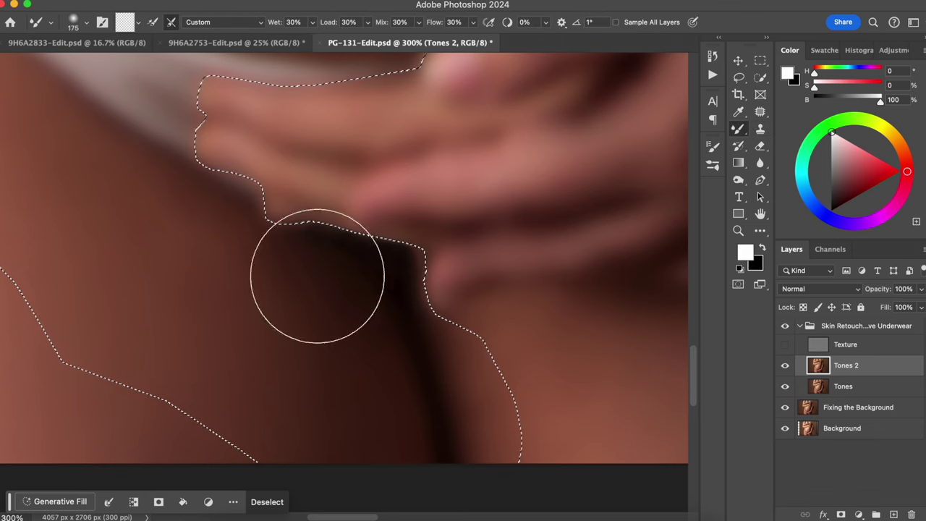
{"action": "key", "text": "bracketleft"}
{"action": "key", "text": "bracketleft"}
{"action": "key", "text": "bracketleft"}
{"action": "key", "text": "bracketleft"}
{"action": "key", "text": "bracketleft"}
{"action": "key", "text": "bracketleft"}
{"action": "key", "text": "bracketleft"}
{"action": "key", "text": "bracketleft"}
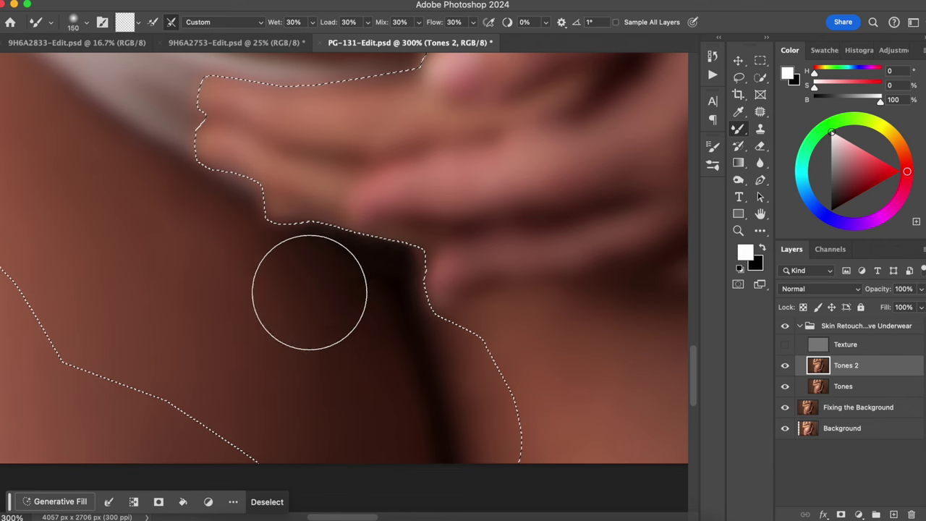
{"action": "key", "text": "bracketleft"}
{"action": "key", "text": "bracketleft"}
{"action": "key", "text": "bracketleft"}
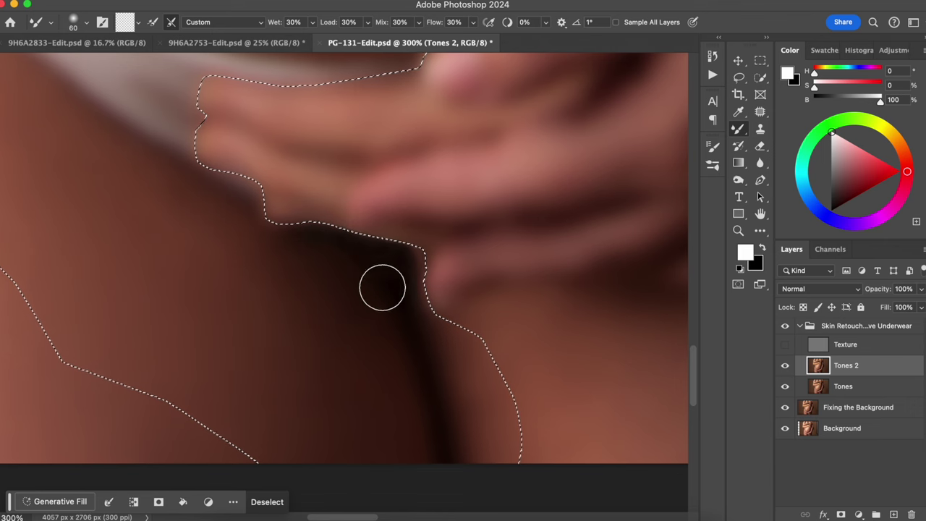
{"action": "key", "text": "bracketright"}
Show the Texture layer, clone clean skin texture over the underwear edge below the fingers, and compare with the group hidden
{"action": "left_click", "coordinate": [785, 345]}
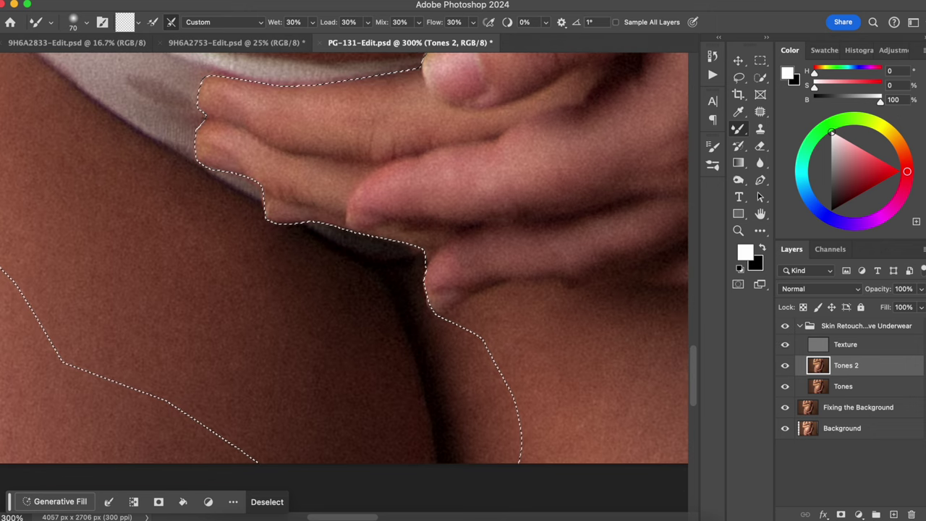
{"action": "left_click", "coordinate": [759, 128]}
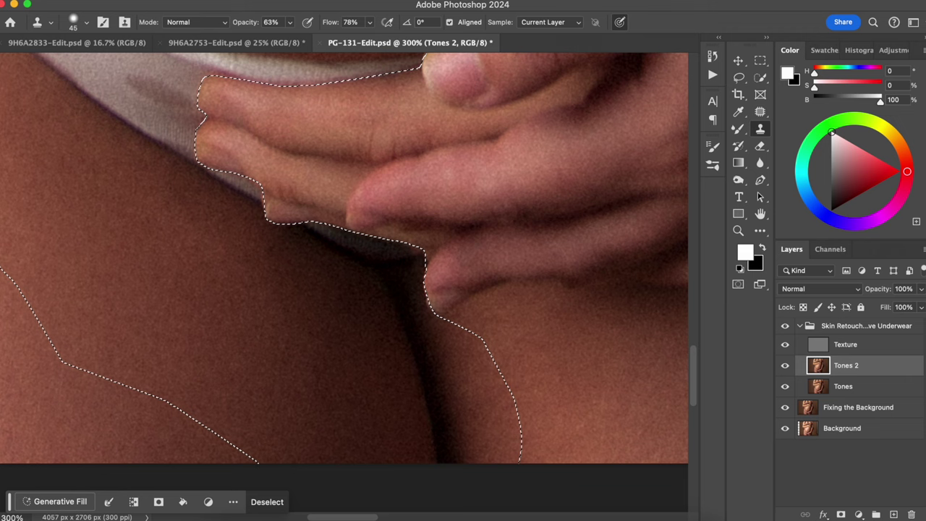
{"action": "left_click", "coordinate": [845, 344]}
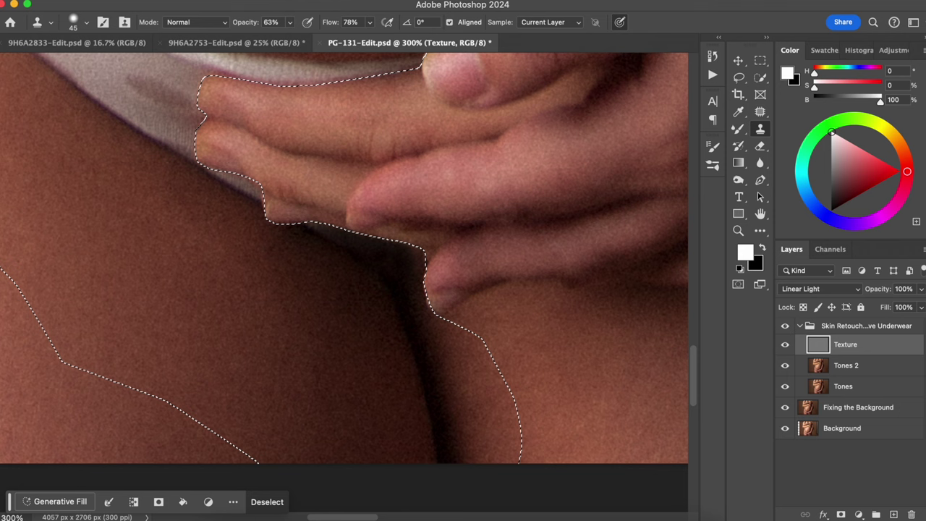
{"action": "left_click", "coordinate": [372, 284]}
{"action": "left_click", "coordinate": [379, 277]}
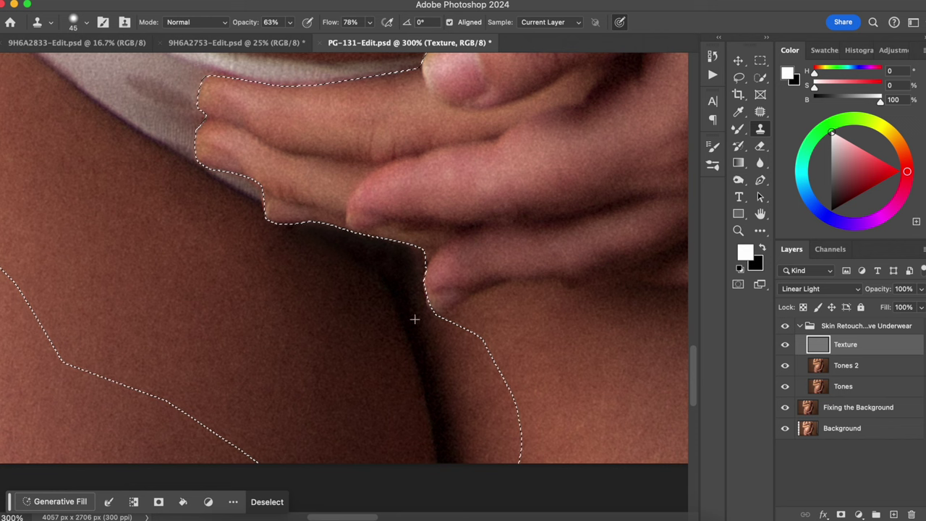
{"action": "left_click", "coordinate": [785, 326]}
{"action": "key", "text": "super+comma"}
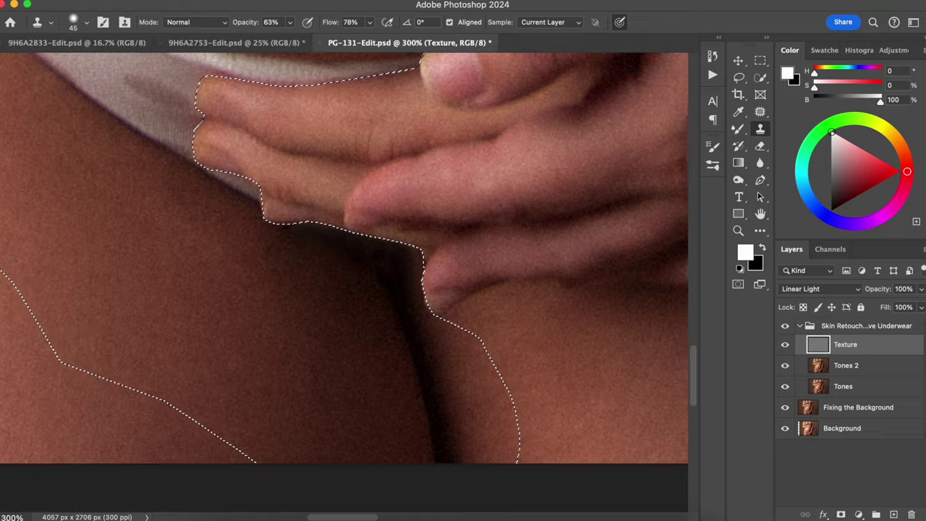
On Tones 2 with Texture hidden, blend skin tones over the underwear around the fingertips using the Mixer Brush at 70 to 150 px
{"action": "scroll", "coordinate": [344, 282], "scroll_direction": "up", "scroll_amount": 3}
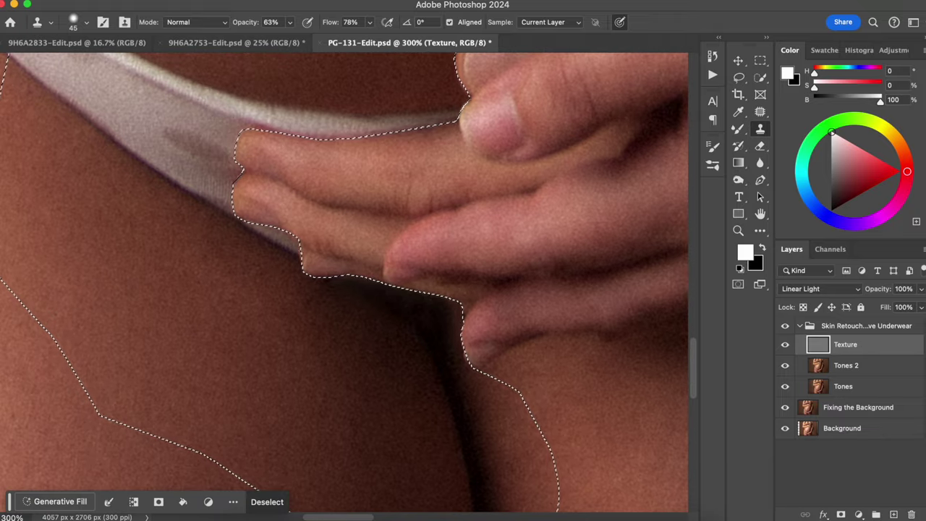
{"action": "scroll", "coordinate": [568, 314], "scroll_direction": "up", "scroll_amount": 2}
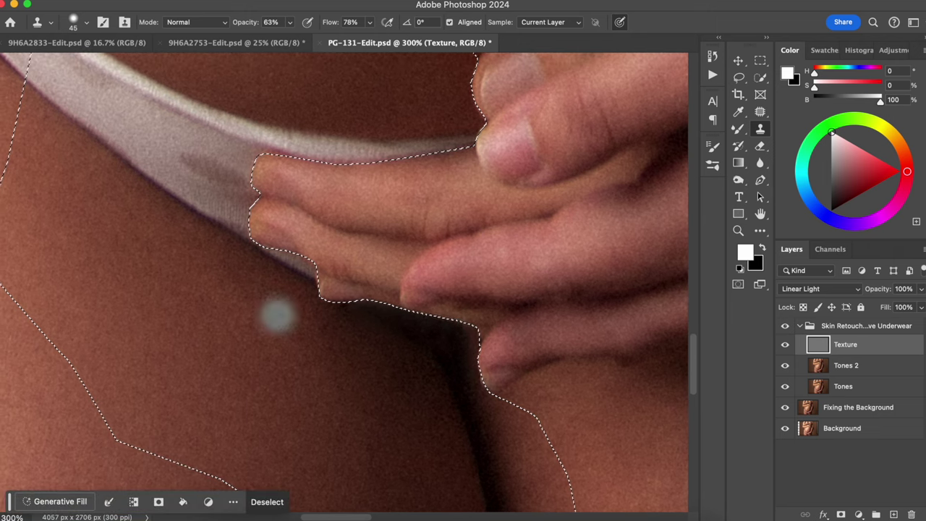
{"action": "scroll", "coordinate": [277, 314], "scroll_direction": "up", "scroll_amount": 5}
{"action": "scroll", "coordinate": [277, 315], "scroll_direction": "left", "scroll_amount": 5}
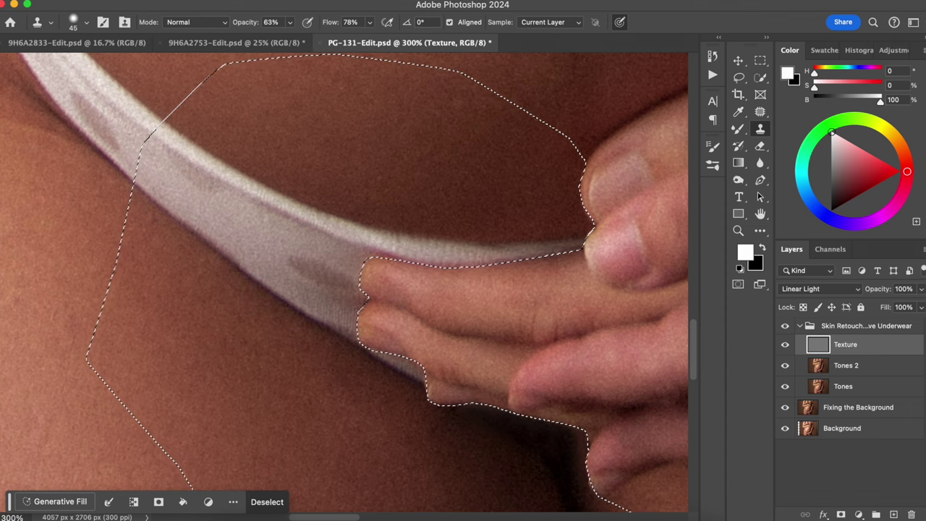
{"action": "left_click", "coordinate": [846, 365]}
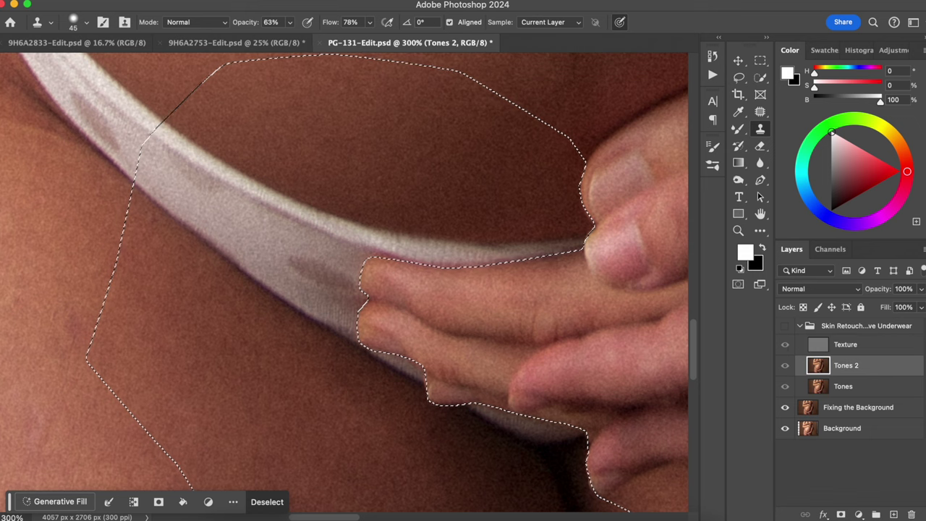
{"action": "left_click", "coordinate": [784, 344]}
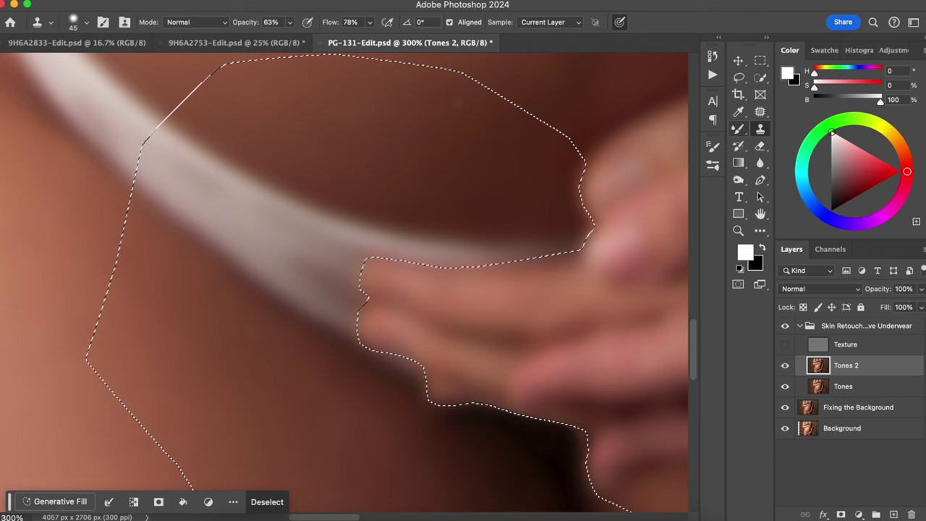
{"action": "left_click", "coordinate": [738, 128]}
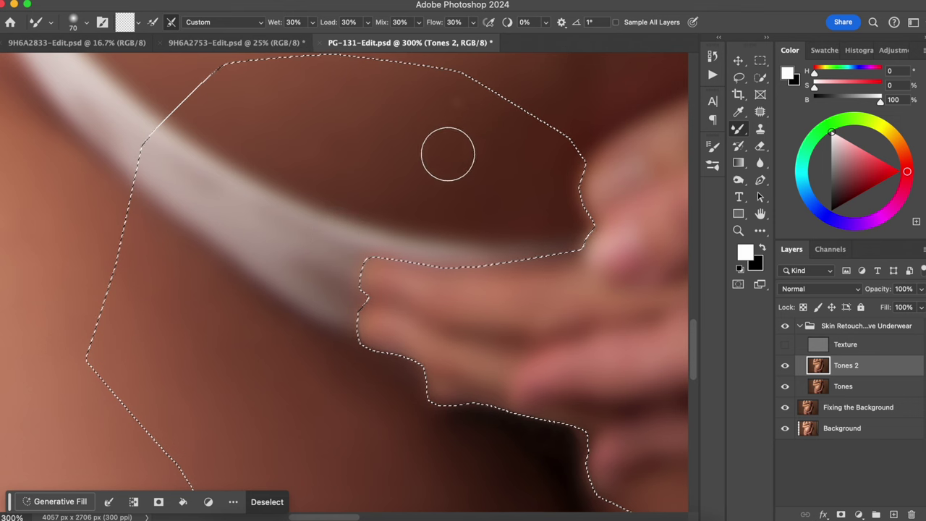
{"action": "key", "text": "bracketright"}
{"action": "key", "text": "bracketright"}
{"action": "key", "text": "bracketright"}
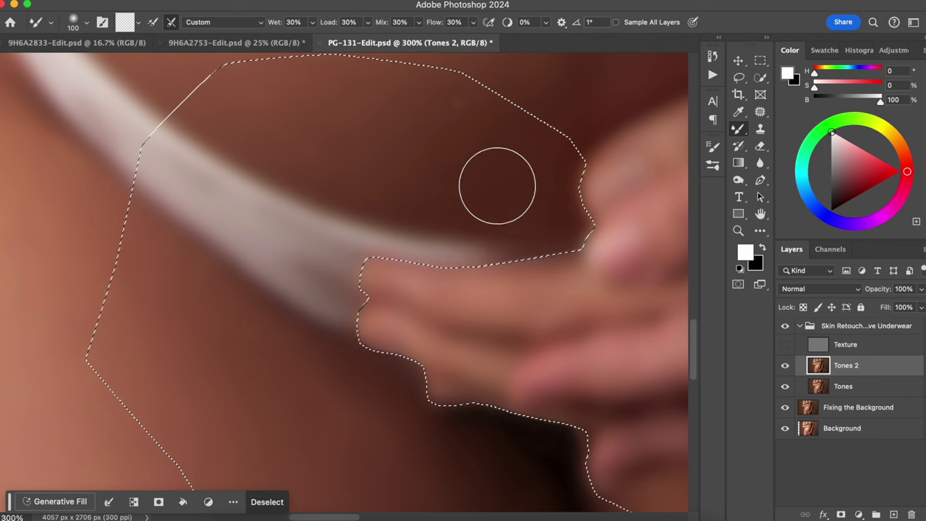
{"action": "key", "text": "bracketright"}
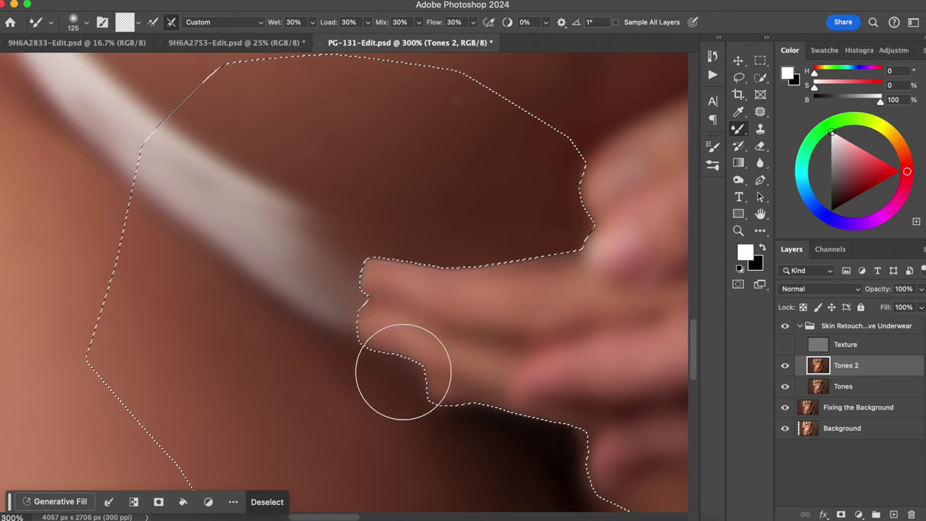
{"action": "key", "text": "bracketright"}
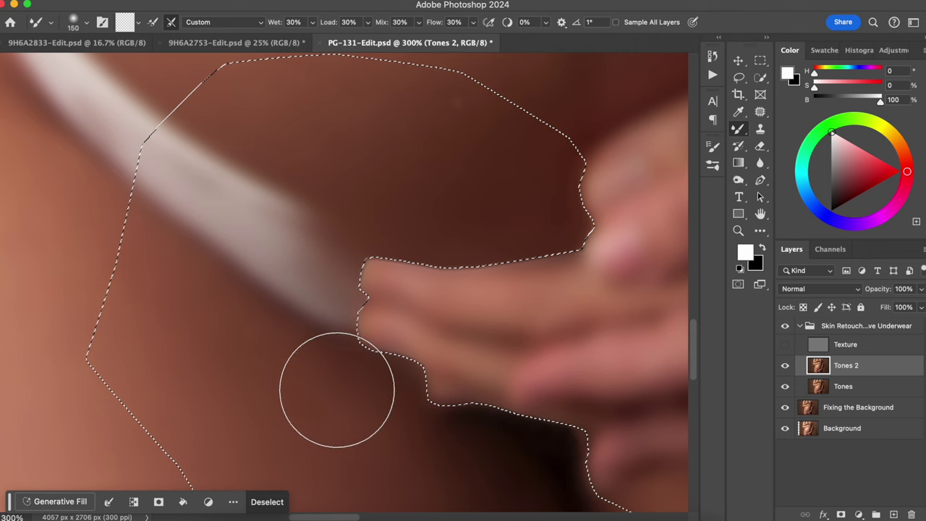
Show the Texture layer and clone clean skin texture over the underwear edge above the fingers with a 50 px Clone Stamp
{"action": "left_click", "coordinate": [785, 345]}
{"action": "left_click", "coordinate": [845, 345]}
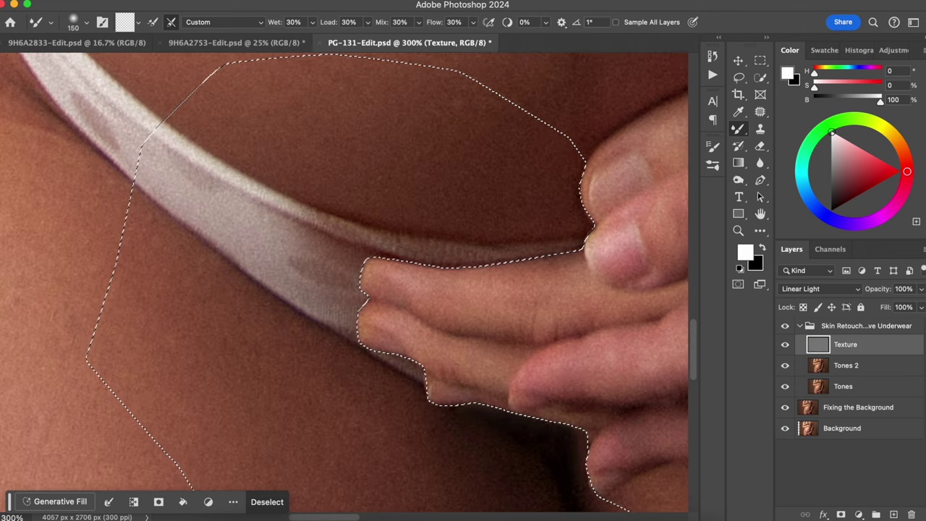
{"action": "left_click", "coordinate": [760, 128]}
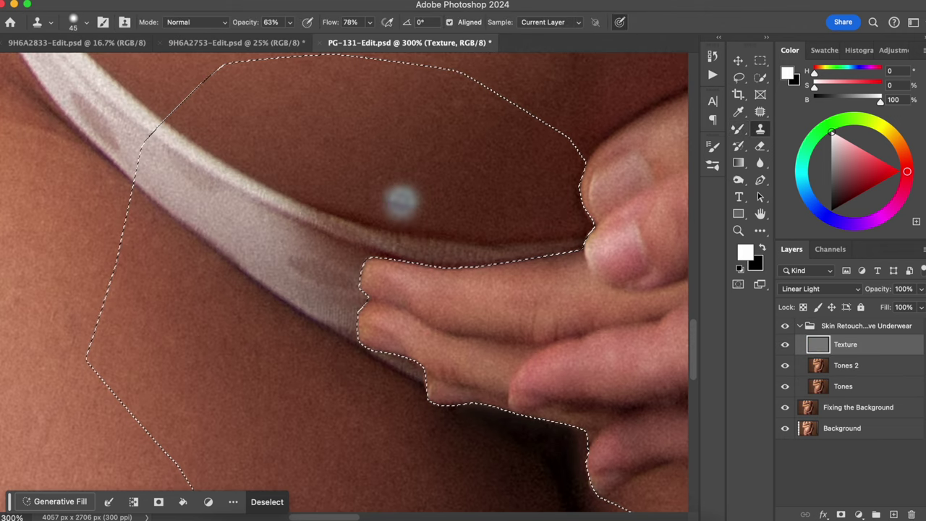
{"action": "key", "text": "bracketright"}
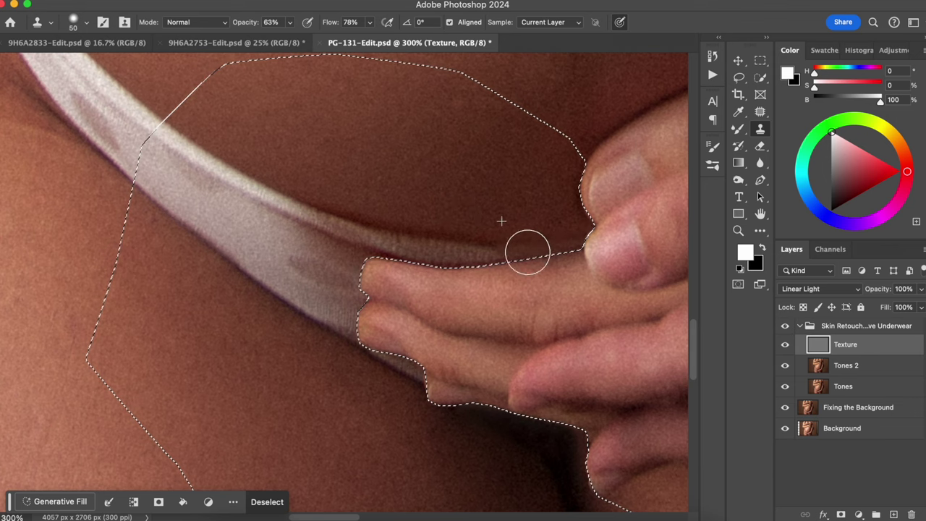
{"action": "left_click_drag", "start_coordinate": [437, 236], "coordinate": [380, 232]}
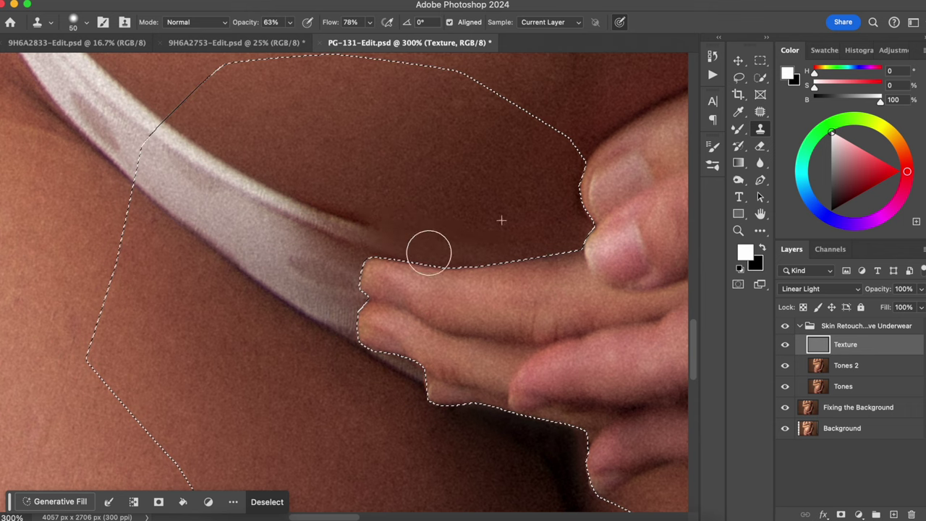
{"action": "left_click", "coordinate": [417, 198], "text": "alt"}
{"action": "mouse_move", "coordinate": [396, 234]}
{"action": "left_mouse_down"}
{"action": "mouse_move", "coordinate": [506, 242]}
{"action": "mouse_move", "coordinate": [445, 252]}
{"action": "mouse_move", "coordinate": [542, 238]}
{"action": "mouse_move", "coordinate": [515, 240]}
{"action": "left_mouse_up"}
{"action": "left_click", "coordinate": [472, 171], "text": "alt"}
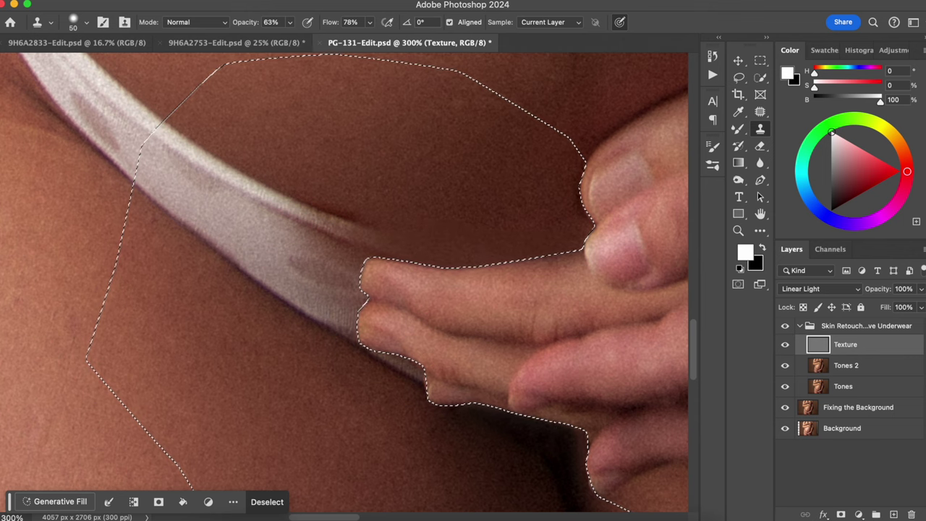
Clone clean thigh texture over the underwear edge directly below the fingertips on the Texture layer
{"action": "left_click", "coordinate": [379, 410], "text": "alt"}
{"action": "mouse_move", "coordinate": [386, 374]}
{"action": "left_mouse_down"}
{"action": "mouse_move", "coordinate": [410, 388]}
{"action": "mouse_move", "coordinate": [360, 352]}
{"action": "mouse_move", "coordinate": [405, 382]}
{"action": "mouse_move", "coordinate": [402, 361]}
{"action": "left_mouse_up"}
{"action": "mouse_move", "coordinate": [413, 394]}
{"action": "left_mouse_down"}
{"action": "mouse_move", "coordinate": [405, 376]}
{"action": "mouse_move", "coordinate": [399, 383]}
{"action": "mouse_move", "coordinate": [406, 366]}
{"action": "mouse_move", "coordinate": [402, 374]}
{"action": "left_mouse_up"}
{"action": "left_click", "coordinate": [374, 395], "text": "alt"}
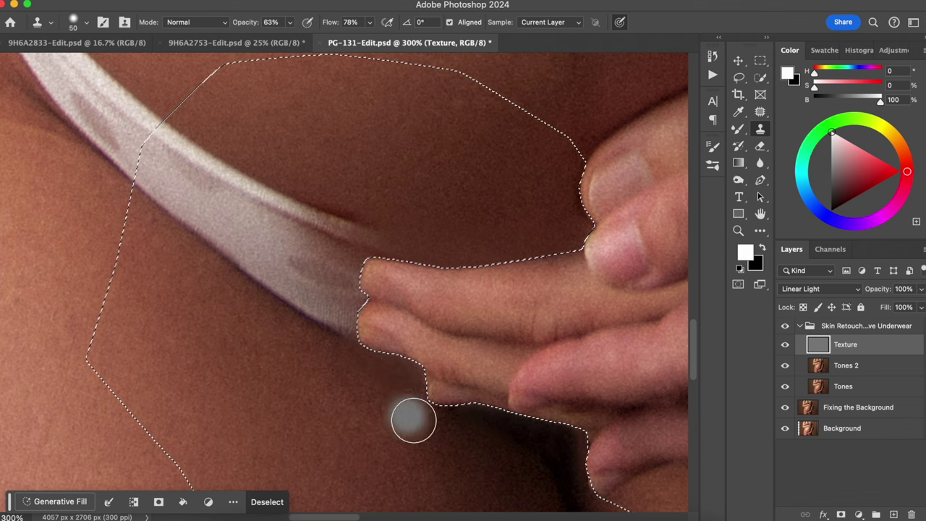
{"action": "left_click_drag", "start_coordinate": [318, 288], "coordinate": [366, 266]}
{"action": "left_click", "coordinate": [443, 380], "text": "alt"}
{"action": "left_click_drag", "start_coordinate": [458, 349], "coordinate": [444, 343]}
On Tones 2 with Texture hidden, blend surrounding skin tones into the white strap inside the selection using the Mixer Brush at 100 to 175 px
{"action": "scroll", "coordinate": [434, 353], "scroll_direction": "right", "scroll_amount": 5}
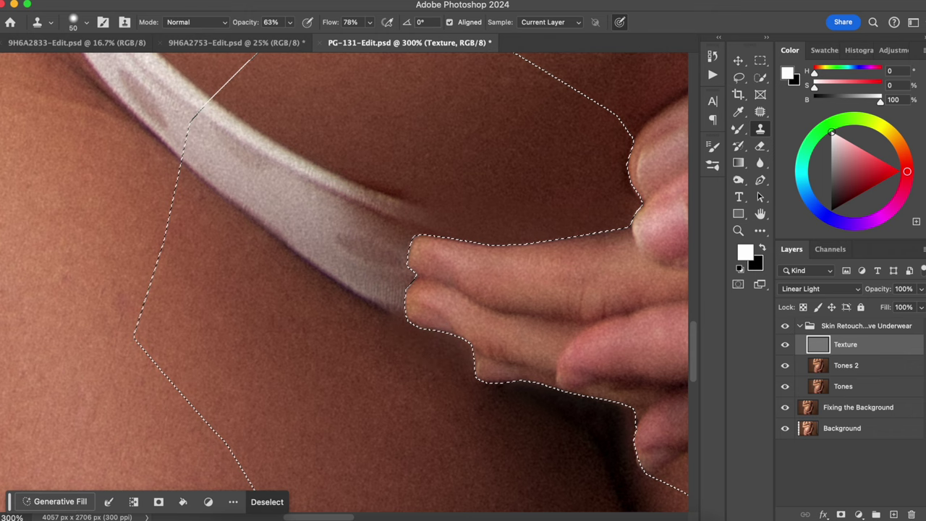
{"action": "scroll", "coordinate": [345, 287], "scroll_direction": "up", "scroll_amount": 3}
{"action": "scroll", "coordinate": [344, 286], "scroll_direction": "left", "scroll_amount": 3}
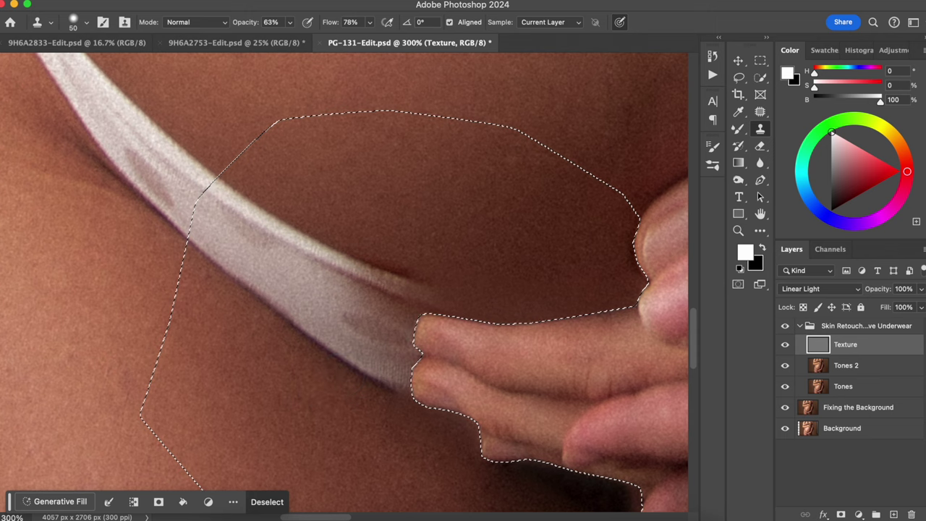
{"action": "left_click", "coordinate": [784, 344]}
{"action": "left_click", "coordinate": [839, 365]}
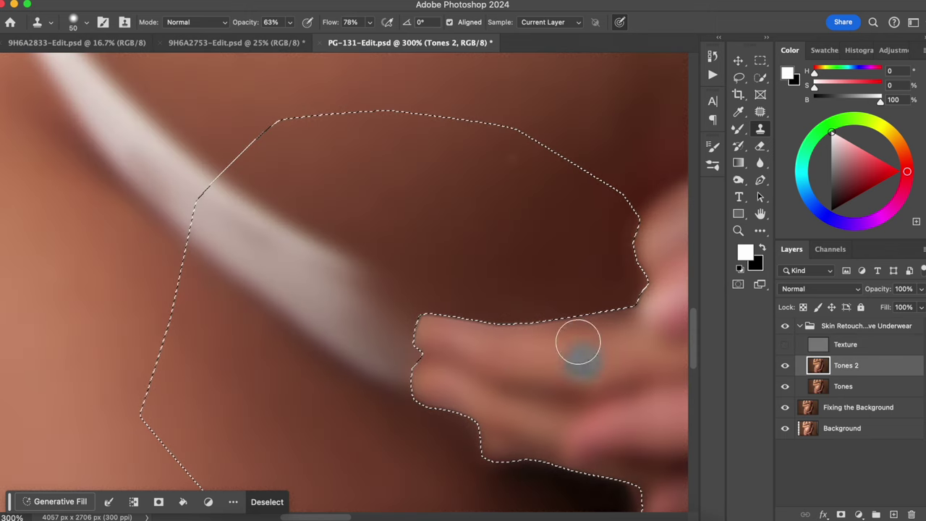
{"action": "left_click", "coordinate": [738, 129]}
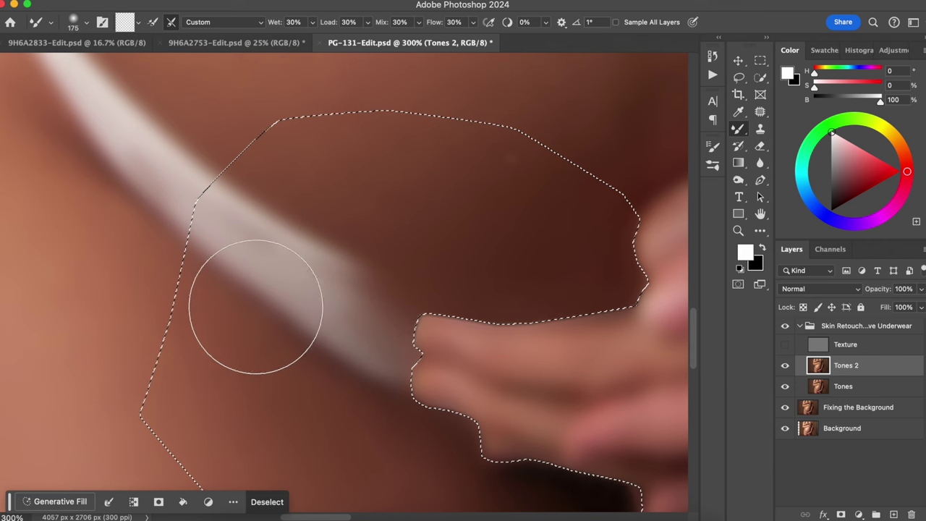
{"action": "left_click_drag", "start_coordinate": [262, 330], "coordinate": [267, 353]}
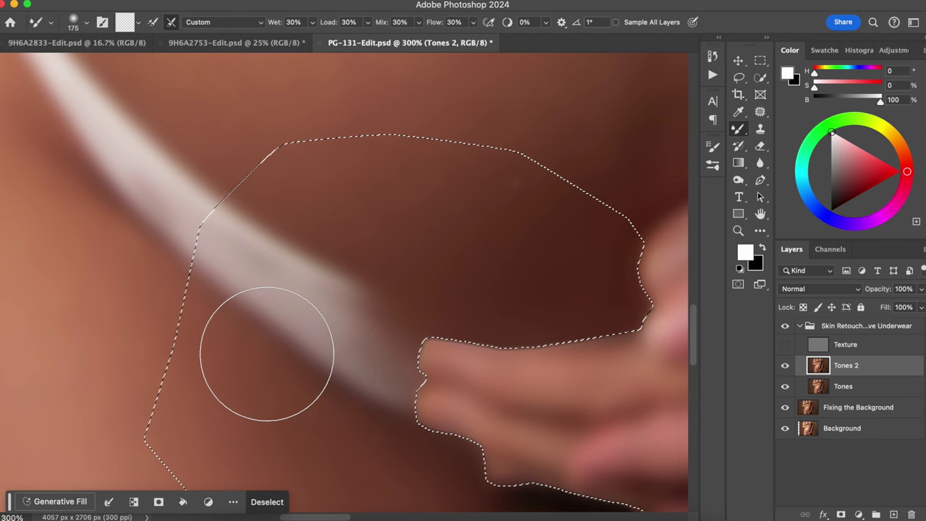
{"action": "key", "text": "bracketleft"}
{"action": "key", "text": "bracketleft"}
{"action": "key", "text": "bracketleft"}
{"action": "key", "text": "bracketleft"}
{"action": "key", "text": "bracketright"}
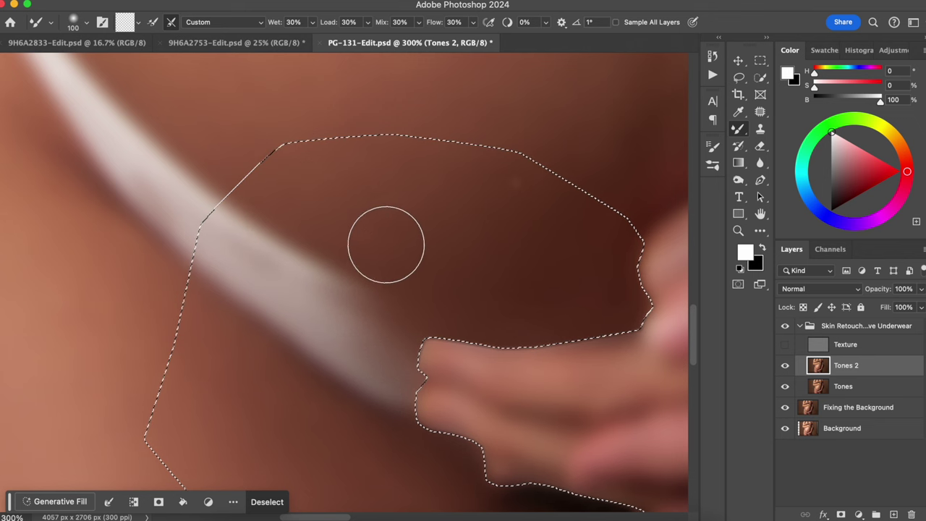
{"action": "key", "text": "bracketright"}
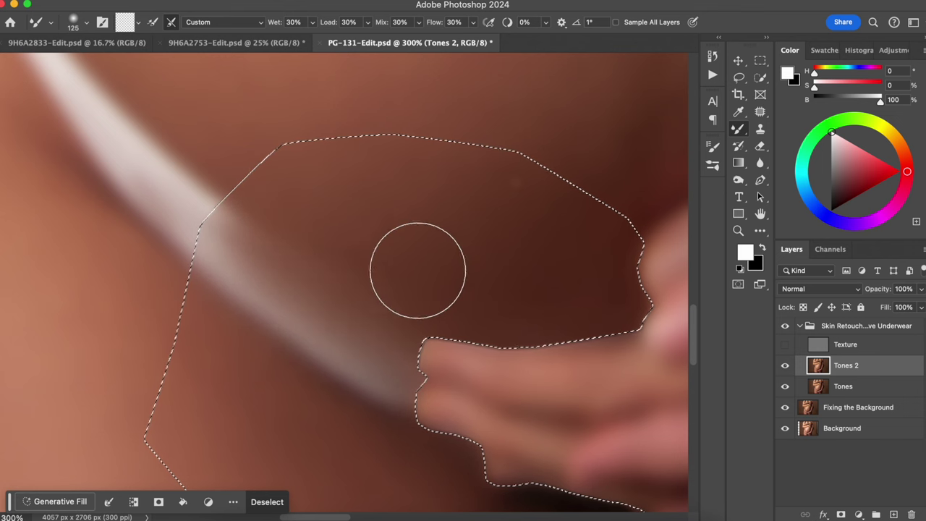
{"action": "key", "text": "bracketleft"}
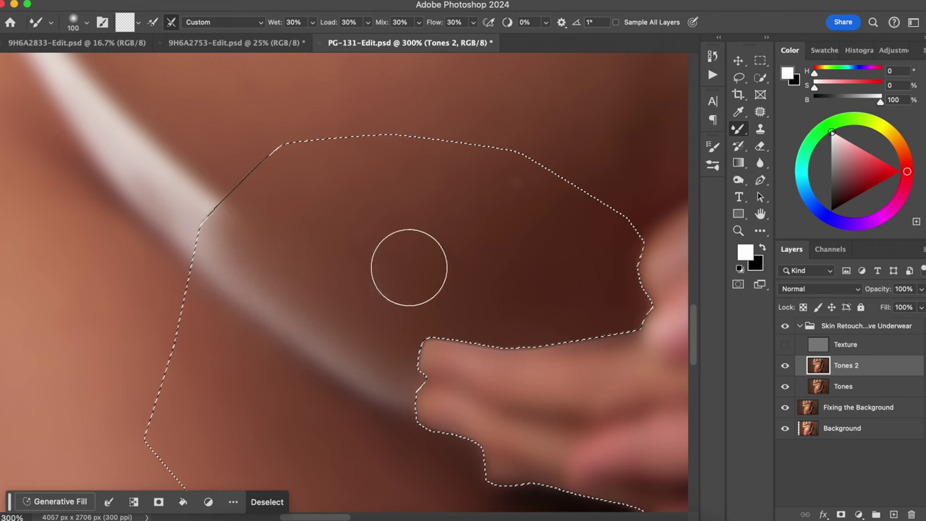
Clone skin tones over the remaining strap inside the selection with a 70 px Clone Stamp, and smooth them with the Mixer Brush at 100 px
{"action": "left_click", "coordinate": [759, 128]}
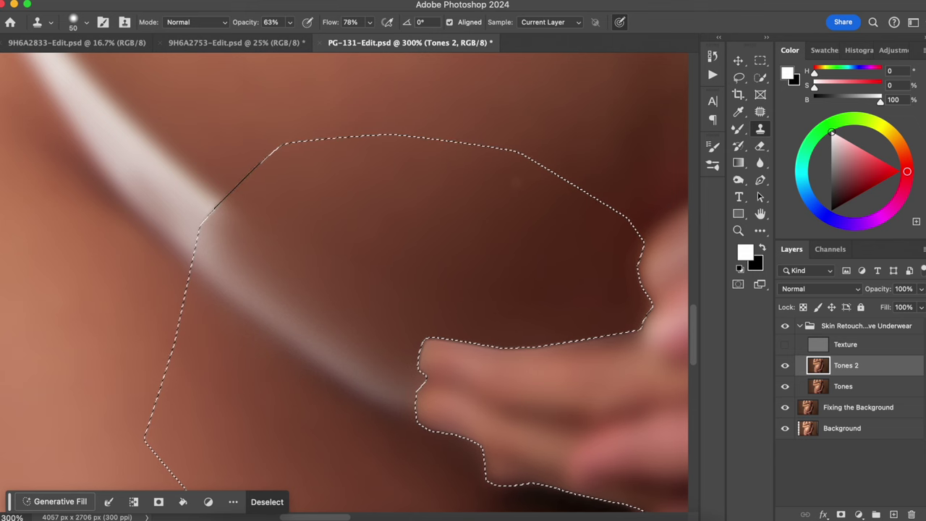
{"action": "mouse_move", "coordinate": [233, 295]}
{"action": "left_mouse_down"}
{"action": "mouse_move", "coordinate": [289, 327]}
{"action": "mouse_move", "coordinate": [265, 330]}
{"action": "left_mouse_up"}
{"action": "key", "text": "bracketright"}
{"action": "key", "text": "bracketright"}
{"action": "mouse_move", "coordinate": [231, 288]}
{"action": "left_mouse_down"}
{"action": "mouse_move", "coordinate": [285, 327]}
{"action": "mouse_move", "coordinate": [279, 335]}
{"action": "mouse_move", "coordinate": [382, 412]}
{"action": "mouse_move", "coordinate": [357, 390]}
{"action": "mouse_move", "coordinate": [386, 404]}
{"action": "mouse_move", "coordinate": [240, 277]}
{"action": "mouse_move", "coordinate": [215, 243]}
{"action": "mouse_move", "coordinate": [230, 319]}
{"action": "mouse_move", "coordinate": [245, 301]}
{"action": "mouse_move", "coordinate": [298, 345]}
{"action": "mouse_move", "coordinate": [393, 393]}
{"action": "left_mouse_up"}
{"action": "key", "text": "ctrl+z"}
{"action": "mouse_move", "coordinate": [235, 214]}
{"action": "left_mouse_down"}
{"action": "mouse_move", "coordinate": [245, 248]}
{"action": "mouse_move", "coordinate": [353, 339]}
{"action": "mouse_move", "coordinate": [397, 362]}
{"action": "mouse_move", "coordinate": [403, 376]}
{"action": "left_mouse_up"}
{"action": "left_click", "coordinate": [374, 286], "text": "alt"}
{"action": "left_click_drag", "start_coordinate": [363, 329], "coordinate": [340, 315]}
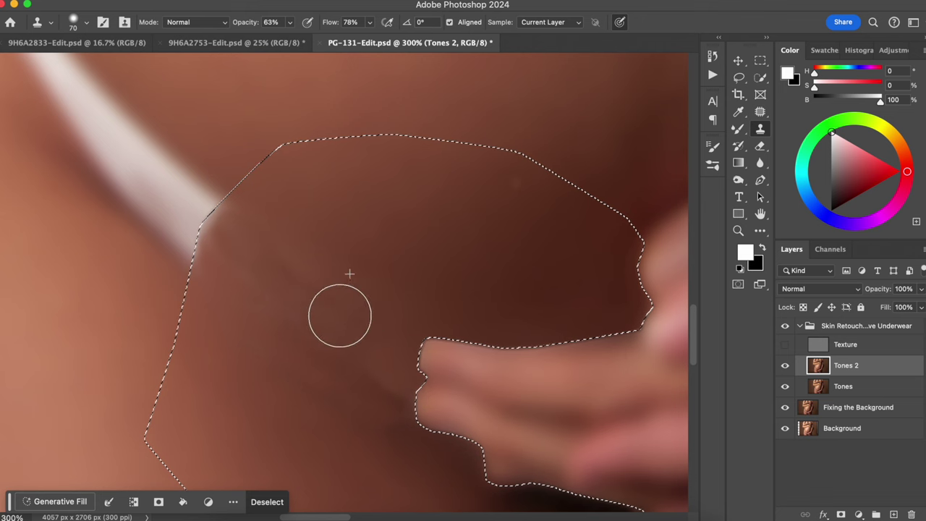
{"action": "key", "text": "b"}
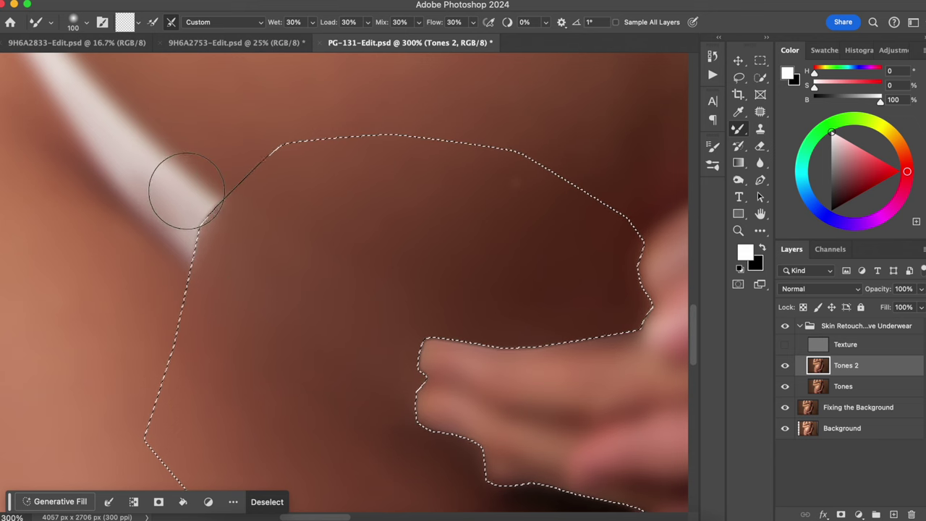
Try blending from the white strap outside the selection into the retouched skin with the Mixer Brush, and undo both strokes
{"action": "mouse_move", "coordinate": [175, 184]}
{"action": "left_mouse_down"}
{"action": "mouse_move", "coordinate": [217, 249]}
{"action": "mouse_move", "coordinate": [291, 313]}
{"action": "left_mouse_up"}
{"action": "left_click_drag", "start_coordinate": [164, 155], "coordinate": [326, 355]}
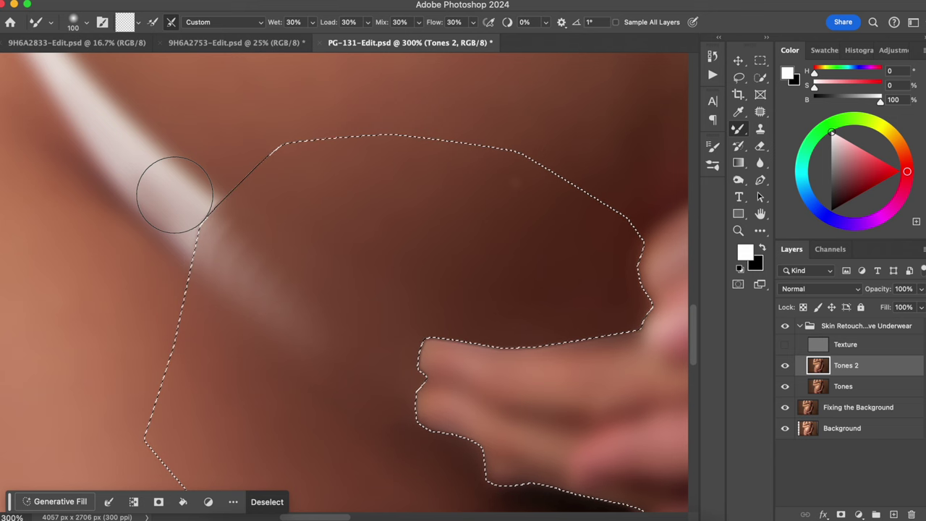
{"action": "key", "text": "super+z"}
{"action": "key", "text": "super+z"}
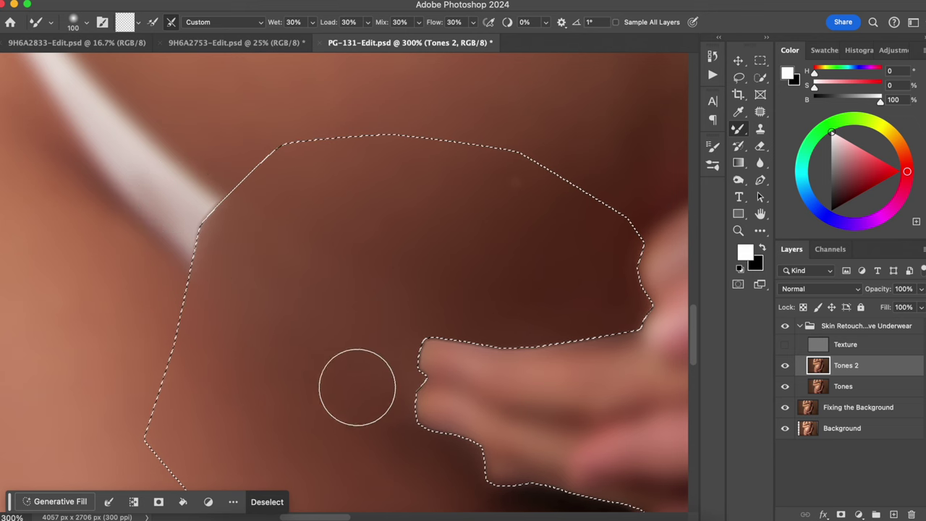
Show the Texture layer and clone clean belly texture over the strap's upper edge inside the selection with a 70 px Clone Stamp
{"action": "key", "text": "super+minus"}
{"action": "key", "text": "super+minus"}
{"action": "key", "text": "super+minus"}
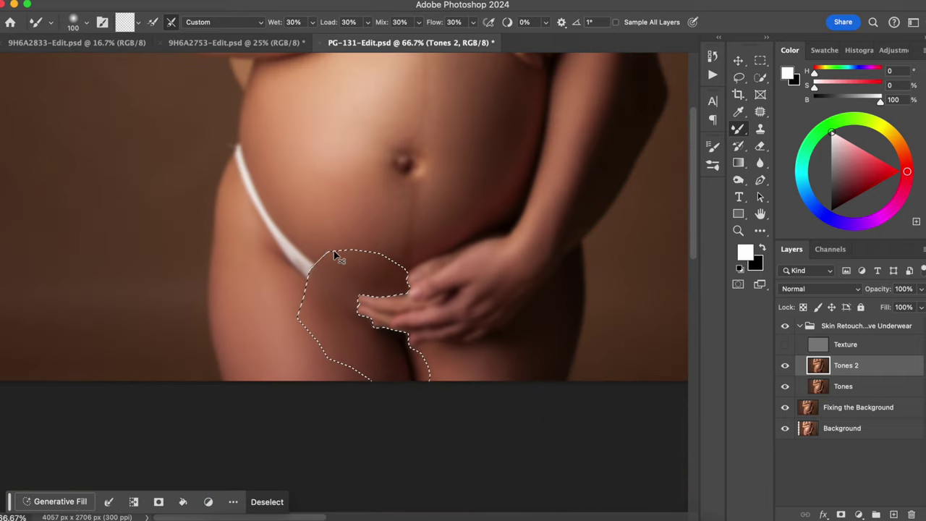
{"action": "key", "text": "super+plus"}
{"action": "key", "text": "super+plus"}
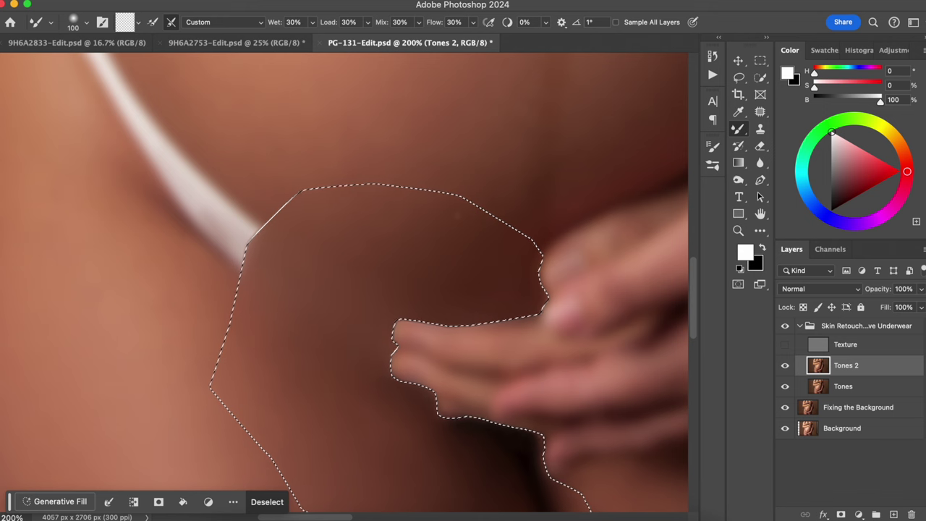
{"action": "left_click", "coordinate": [785, 345]}
{"action": "left_click", "coordinate": [843, 345]}
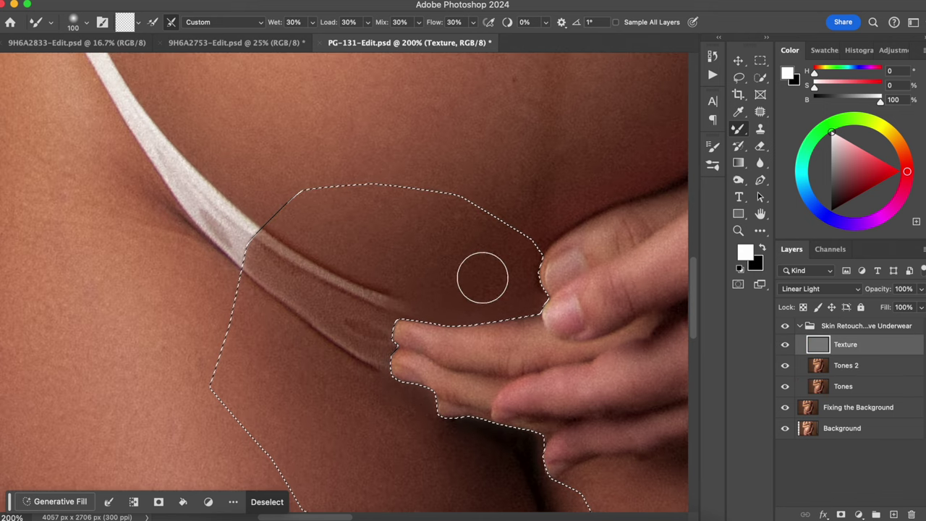
{"action": "key", "text": "s"}
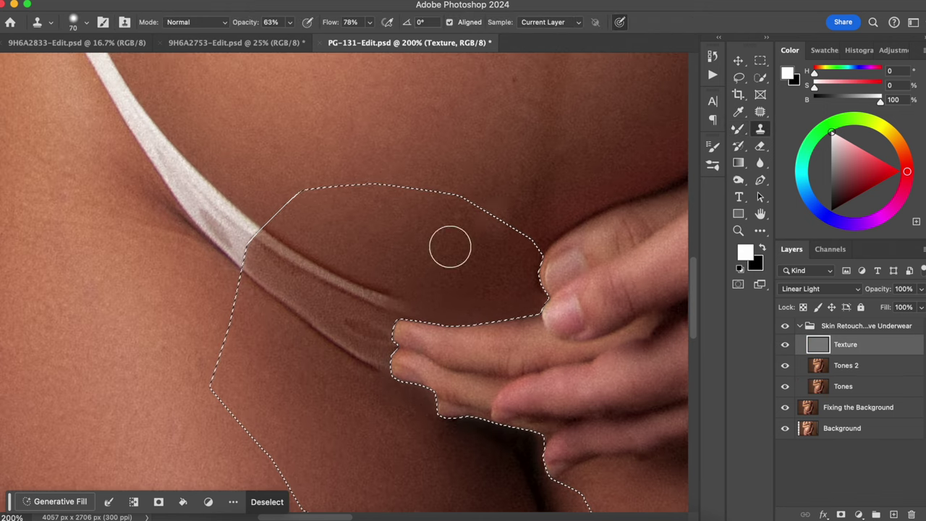
{"action": "left_click", "coordinate": [404, 267], "text": "alt"}
{"action": "mouse_move", "coordinate": [382, 298]}
{"action": "left_mouse_down"}
{"action": "mouse_move", "coordinate": [354, 287]}
{"action": "mouse_move", "coordinate": [402, 309]}
{"action": "mouse_move", "coordinate": [359, 285]}
{"action": "mouse_move", "coordinate": [402, 304]}
{"action": "mouse_move", "coordinate": [392, 269]}
{"action": "mouse_move", "coordinate": [368, 275]}
{"action": "mouse_move", "coordinate": [386, 310]}
{"action": "mouse_move", "coordinate": [290, 255]}
{"action": "mouse_move", "coordinate": [340, 282]}
{"action": "mouse_move", "coordinate": [292, 244]}
{"action": "left_mouse_up"}
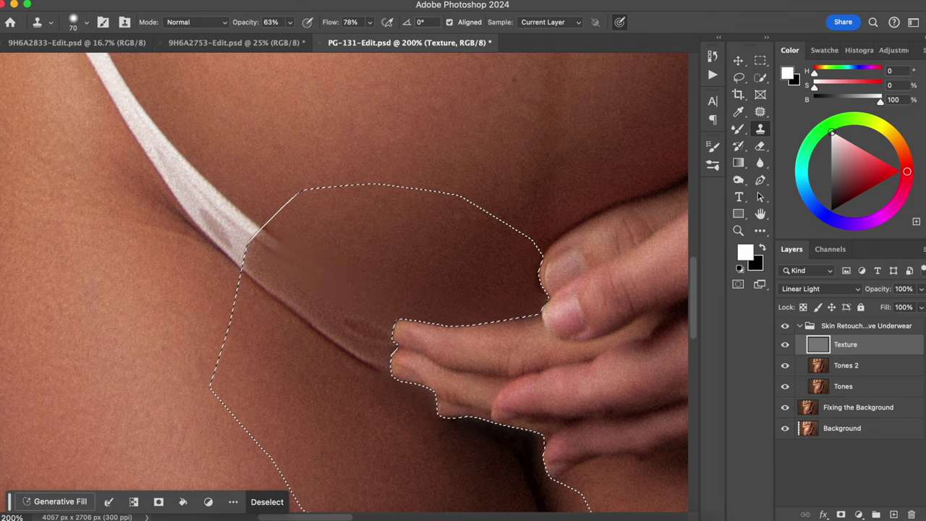
Clone clean thigh texture over the strap's lower edge and the fabric texture beside the fingertips
{"action": "mouse_move", "coordinate": [331, 328]}
{"action": "left_mouse_down"}
{"action": "mouse_move", "coordinate": [359, 353]}
{"action": "mouse_move", "coordinate": [380, 335]}
{"action": "mouse_move", "coordinate": [370, 377]}
{"action": "left_mouse_up"}
{"action": "left_click", "coordinate": [341, 397], "text": "alt"}
{"action": "mouse_move", "coordinate": [354, 319]}
{"action": "left_mouse_down"}
{"action": "mouse_move", "coordinate": [334, 309]}
{"action": "mouse_move", "coordinate": [352, 368]}
{"action": "left_mouse_up"}
{"action": "left_click", "coordinate": [334, 410], "text": "alt"}
{"action": "mouse_move", "coordinate": [329, 317]}
{"action": "left_mouse_down"}
{"action": "mouse_move", "coordinate": [354, 328]}
{"action": "mouse_move", "coordinate": [348, 320]}
{"action": "mouse_move", "coordinate": [374, 356]}
{"action": "mouse_move", "coordinate": [365, 355]}
{"action": "mouse_move", "coordinate": [344, 313]}
{"action": "mouse_move", "coordinate": [357, 289]}
{"action": "left_mouse_up"}
{"action": "left_click", "coordinate": [316, 380], "text": "alt"}
{"action": "mouse_move", "coordinate": [266, 291]}
{"action": "left_mouse_down"}
{"action": "mouse_move", "coordinate": [302, 322]}
{"action": "mouse_move", "coordinate": [284, 301]}
{"action": "left_mouse_up"}
{"action": "mouse_move", "coordinate": [278, 296]}
{"action": "left_mouse_down"}
{"action": "mouse_move", "coordinate": [305, 328]}
{"action": "mouse_move", "coordinate": [265, 285]}
{"action": "mouse_move", "coordinate": [323, 342]}
{"action": "mouse_move", "coordinate": [315, 334]}
{"action": "mouse_move", "coordinate": [284, 347]}
{"action": "left_mouse_up"}
{"action": "left_click", "coordinate": [279, 359], "text": "alt"}
Clone clean skin texture over the strap marks near the selection border and the area just above the fingertips
{"action": "left_click", "coordinate": [307, 219], "text": "alt"}
{"action": "left_click_drag", "start_coordinate": [273, 241], "coordinate": [304, 262]}
{"action": "left_click", "coordinate": [393, 237], "text": "alt"}
{"action": "left_click_drag", "start_coordinate": [402, 281], "coordinate": [408, 279]}
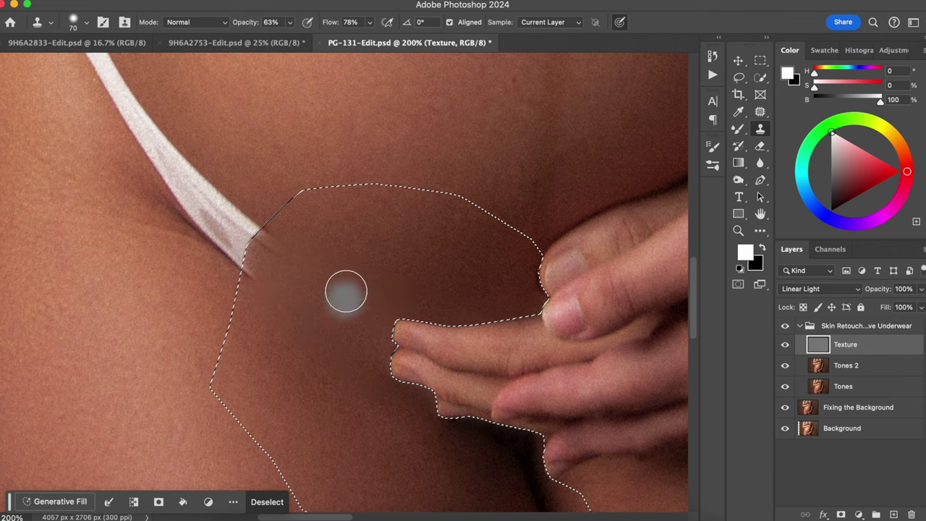
Deselect and replace the blurry cloned texture between the strap's cut end and the fingertips with clean skin using the Patch Tool
{"action": "key", "text": "super+d"}
{"action": "mouse_move", "coordinate": [336, 171]}
{"action": "left_mouse_down"}
{"action": "mouse_move", "coordinate": [375, 194]}
{"action": "mouse_move", "coordinate": [433, 195]}
{"action": "left_mouse_up"}
{"action": "left_click_drag", "start_coordinate": [449, 280], "coordinate": [387, 258]}
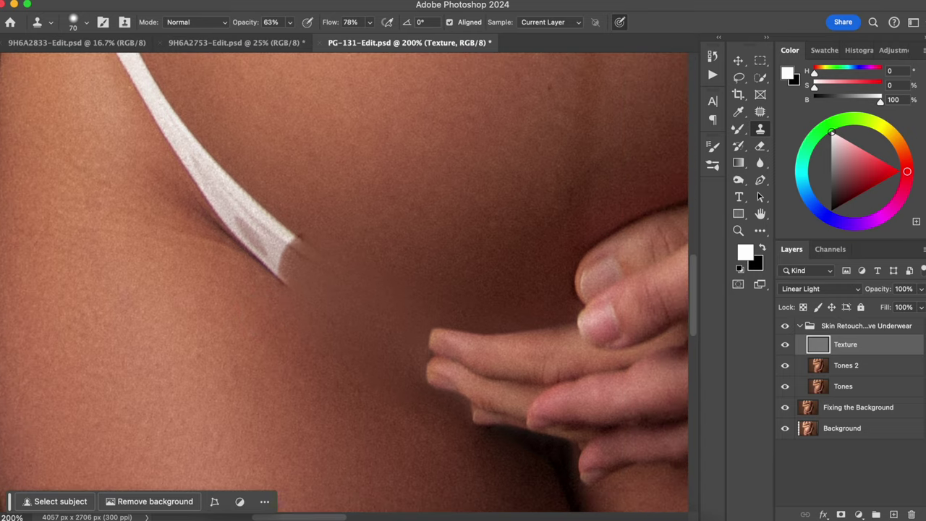
{"action": "key", "text": "j"}
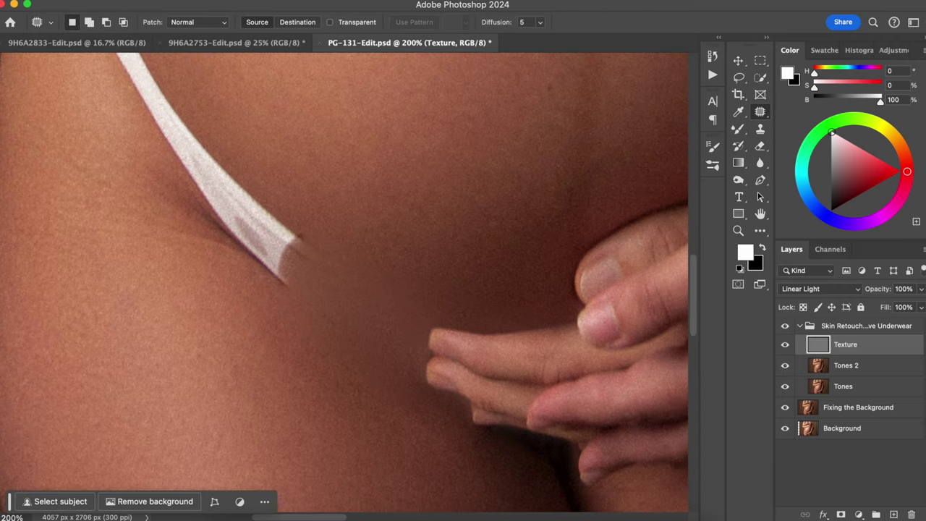
{"action": "left_click_drag", "start_coordinate": [299, 236], "coordinate": [316, 223]}
{"action": "left_click_drag", "start_coordinate": [403, 312], "coordinate": [319, 223]}
{"action": "key", "text": "ctrl+d"}
{"action": "left_click_drag", "start_coordinate": [398, 351], "coordinate": [304, 266]}
{"action": "left_click_drag", "start_coordinate": [333, 311], "coordinate": [318, 329]}
{"action": "key", "text": "super+d"}
{"action": "left_click_drag", "start_coordinate": [332, 289], "coordinate": [410, 395]}
On Tones 2 with Texture hidden, clone belly skin tones over the belly-side edge of the remaining strap with the Clone Stamp
{"action": "scroll", "coordinate": [344, 282], "scroll_direction": "up", "scroll_amount": 3}
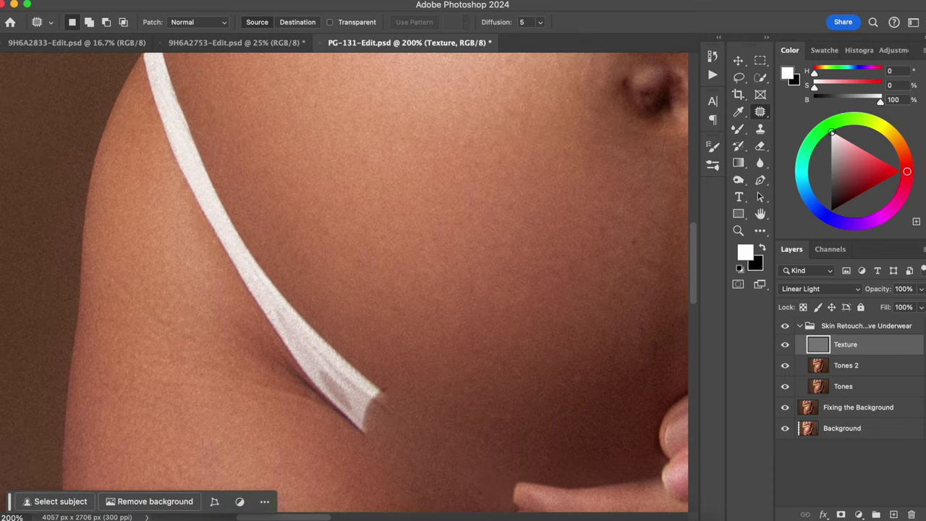
{"action": "left_click", "coordinate": [785, 344]}
{"action": "left_click", "coordinate": [845, 366]}
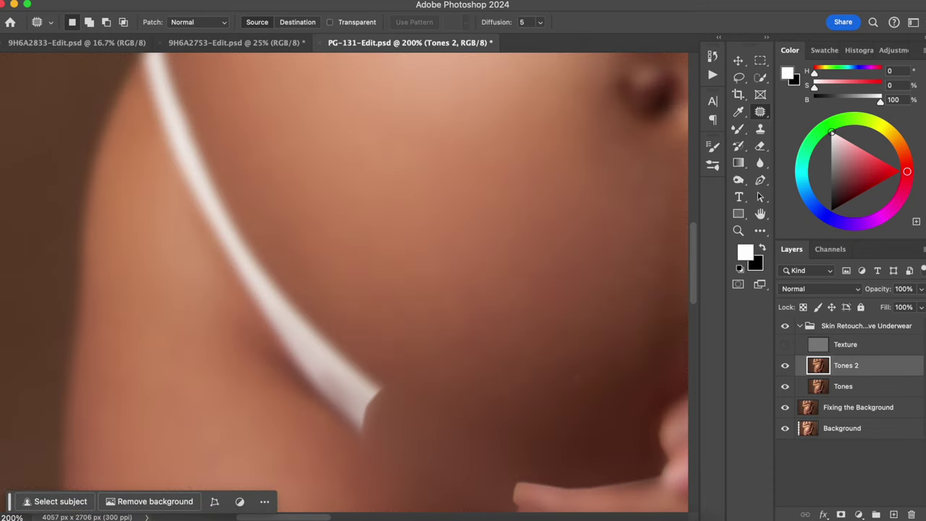
{"action": "key", "text": "s"}
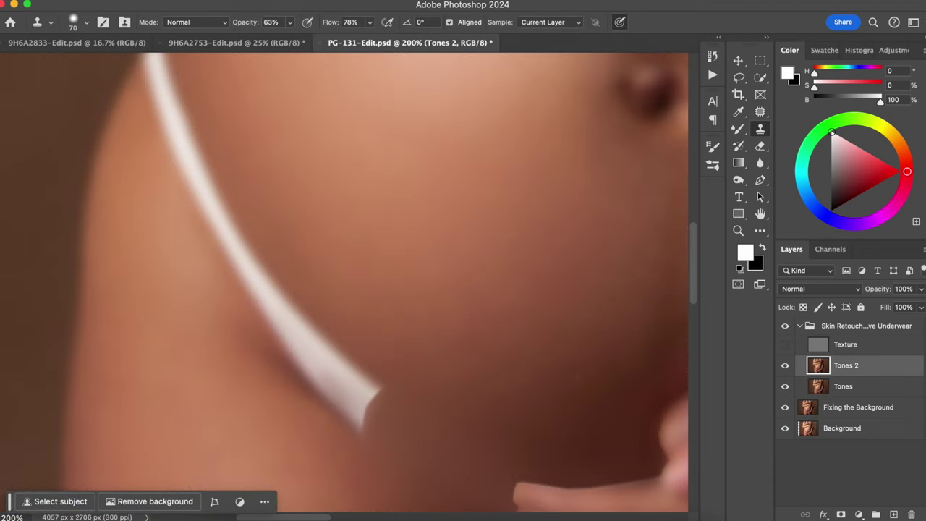
{"action": "left_click", "coordinate": [280, 230], "text": "alt"}
{"action": "mouse_move", "coordinate": [253, 237]}
{"action": "left_mouse_down"}
{"action": "mouse_move", "coordinate": [265, 261]}
{"action": "mouse_move", "coordinate": [234, 218]}
{"action": "mouse_move", "coordinate": [350, 367]}
{"action": "mouse_move", "coordinate": [299, 320]}
{"action": "mouse_move", "coordinate": [391, 397]}
{"action": "mouse_move", "coordinate": [315, 324]}
{"action": "mouse_move", "coordinate": [342, 370]}
{"action": "mouse_move", "coordinate": [276, 265]}
{"action": "left_mouse_up"}
{"action": "left_click", "coordinate": [264, 206], "text": "alt"}
{"action": "mouse_move", "coordinate": [245, 229]}
{"action": "left_mouse_down"}
{"action": "mouse_move", "coordinate": [233, 223]}
{"action": "mouse_move", "coordinate": [241, 263]}
{"action": "left_mouse_up"}
{"action": "left_click_drag", "start_coordinate": [238, 114], "coordinate": [289, 221]}
Reduce the Clone Stamp to 45 px and clone belly skin tones over the belly-side half of the strap
{"action": "key", "text": "bracketleft"}
{"action": "key", "text": "bracketleft"}
{"action": "key", "text": "bracketleft"}
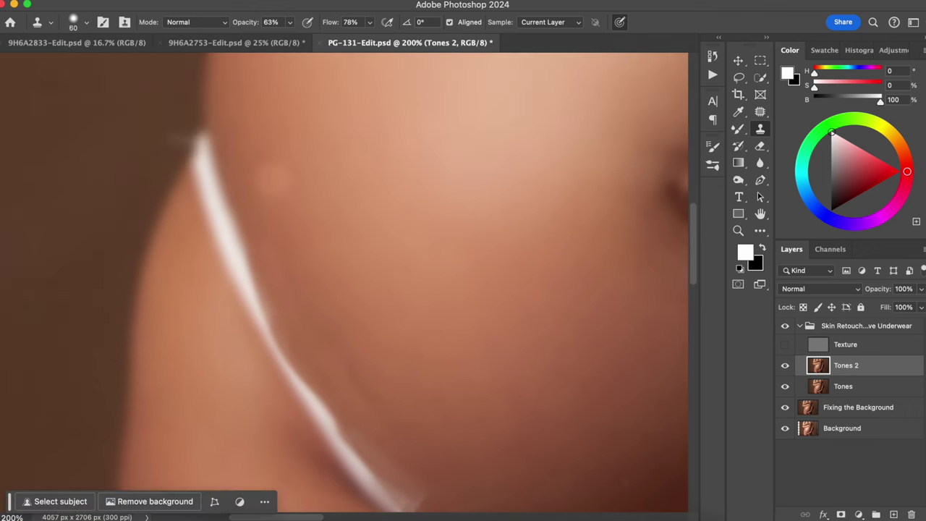
{"action": "mouse_move", "coordinate": [234, 131]}
{"action": "left_mouse_down"}
{"action": "mouse_move", "coordinate": [250, 198]}
{"action": "mouse_move", "coordinate": [289, 274]}
{"action": "left_mouse_up"}
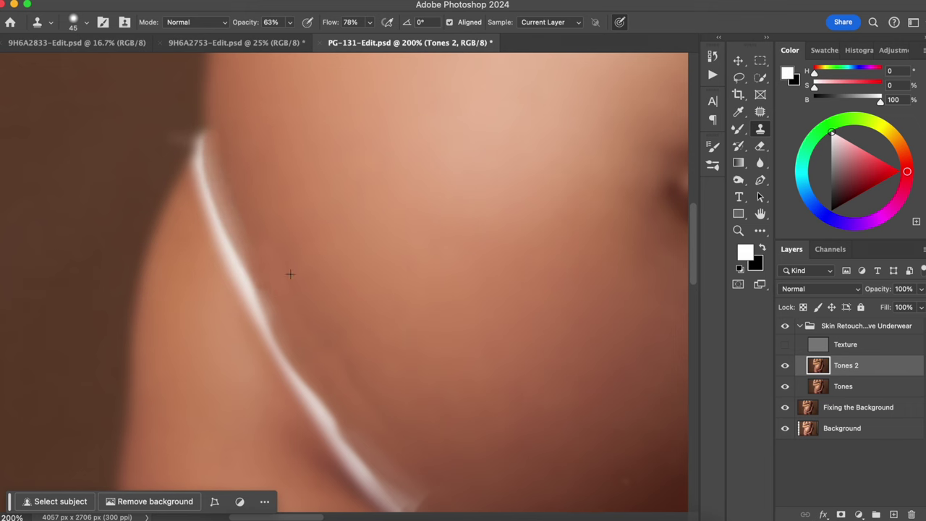
{"action": "left_click_drag", "start_coordinate": [217, 151], "coordinate": [225, 198]}
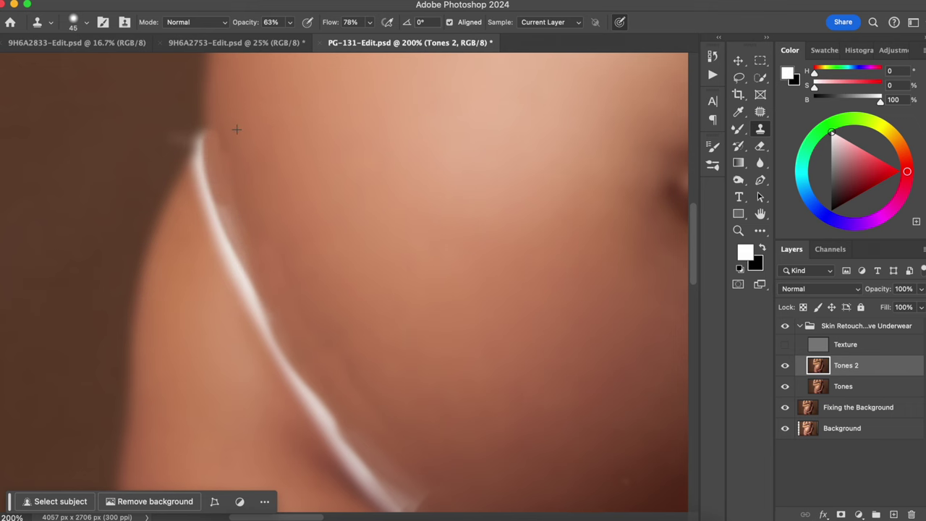
{"action": "scroll", "coordinate": [217, 203], "scroll_direction": "down", "scroll_amount": 3}
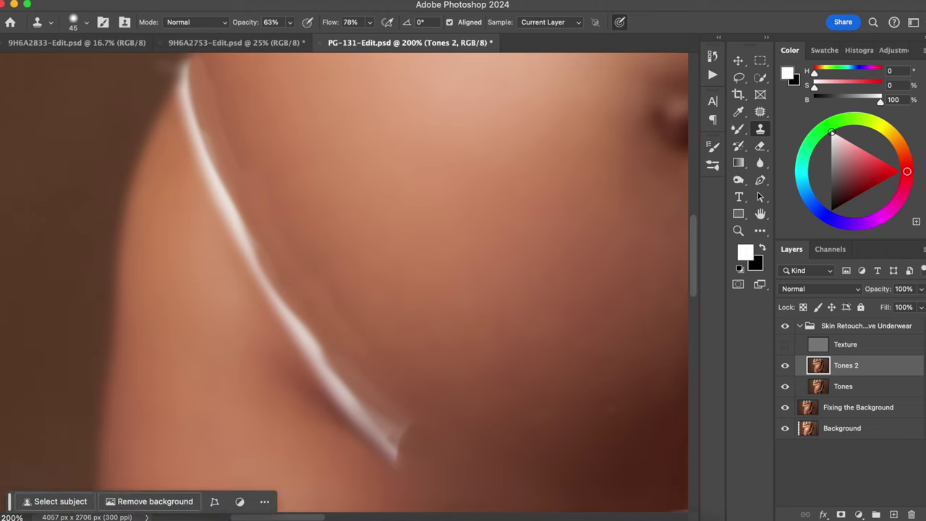
{"action": "scroll", "coordinate": [210, 202], "scroll_direction": "up", "scroll_amount": 2}
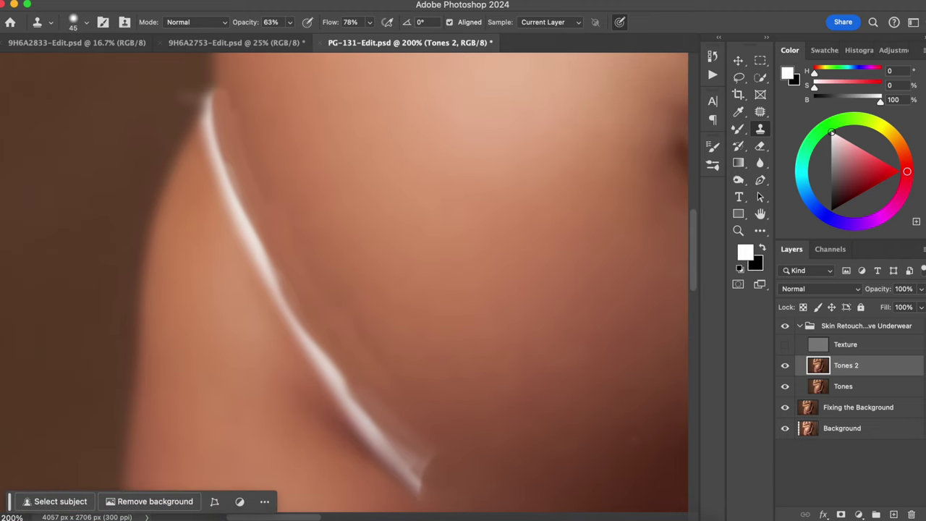
Clone thigh skin tones over the thigh-side edge of the remaining strap, from the hip down to its lower end, undoing the last misplaced stroke
{"action": "left_click_drag", "start_coordinate": [212, 129], "coordinate": [237, 208]}
{"action": "mouse_move", "coordinate": [214, 170]}
{"action": "left_mouse_down"}
{"action": "mouse_move", "coordinate": [214, 223]}
{"action": "mouse_move", "coordinate": [249, 239]}
{"action": "mouse_move", "coordinate": [239, 272]}
{"action": "left_mouse_up"}
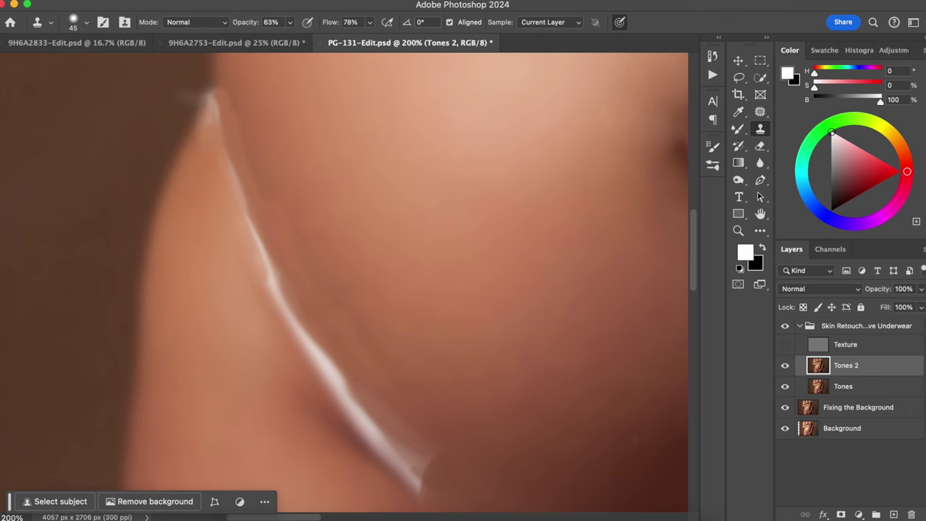
{"action": "right_click", "coordinate": [206, 158]}
{"action": "left_click", "coordinate": [209, 124]}
{"action": "mouse_move", "coordinate": [262, 239]}
{"action": "left_mouse_down"}
{"action": "mouse_move", "coordinate": [271, 289]}
{"action": "mouse_move", "coordinate": [334, 383]}
{"action": "left_mouse_up"}
{"action": "left_click", "coordinate": [318, 423]}
{"action": "left_click_drag", "start_coordinate": [348, 418], "coordinate": [390, 458]}
{"action": "left_click", "coordinate": [377, 442]}
{"action": "key", "text": "super+z"}
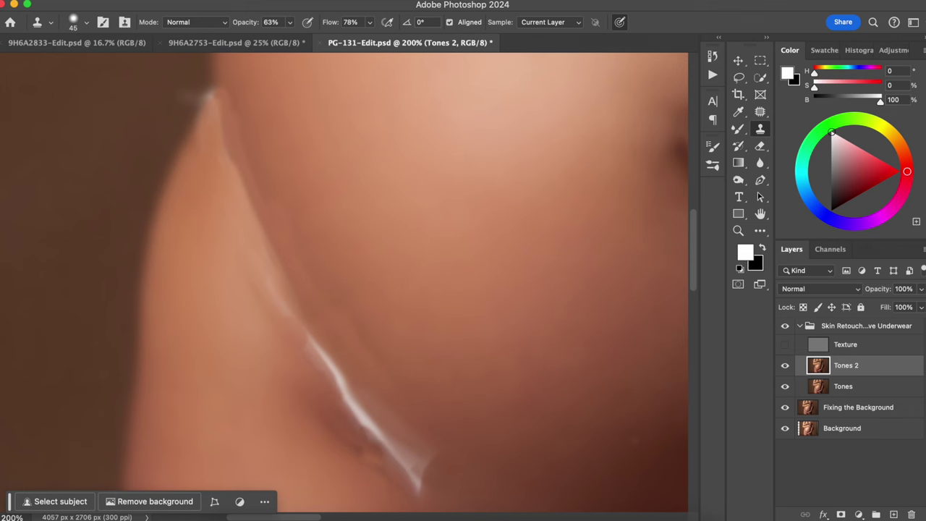
Clone nearby belly skin tones over the thin white line left at the strap's lower end
{"action": "scroll", "coordinate": [347, 282], "scroll_direction": "down", "scroll_amount": 3}
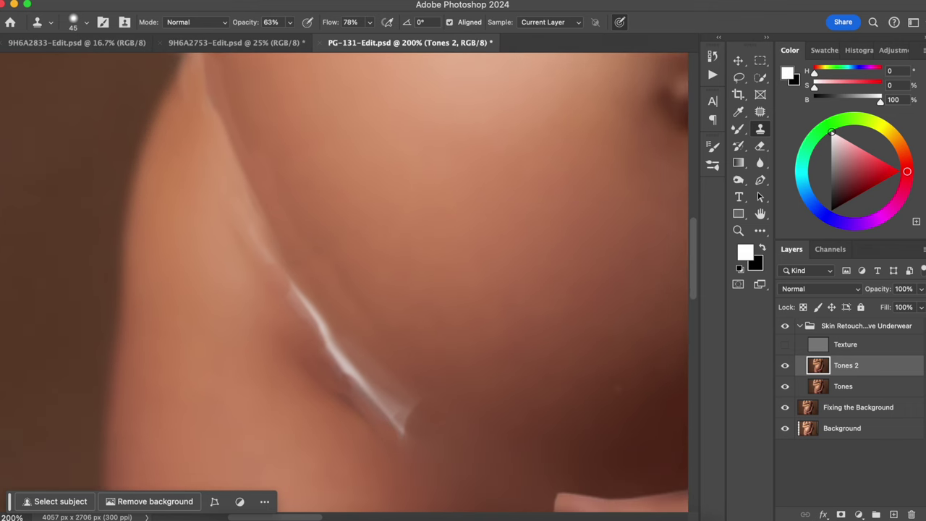
{"action": "left_click_drag", "start_coordinate": [393, 404], "coordinate": [388, 411]}
{"action": "mouse_move", "coordinate": [401, 362]}
{"action": "left_mouse_down"}
{"action": "mouse_move", "coordinate": [368, 334]}
{"action": "mouse_move", "coordinate": [394, 366]}
{"action": "mouse_move", "coordinate": [313, 247]}
{"action": "left_mouse_up"}
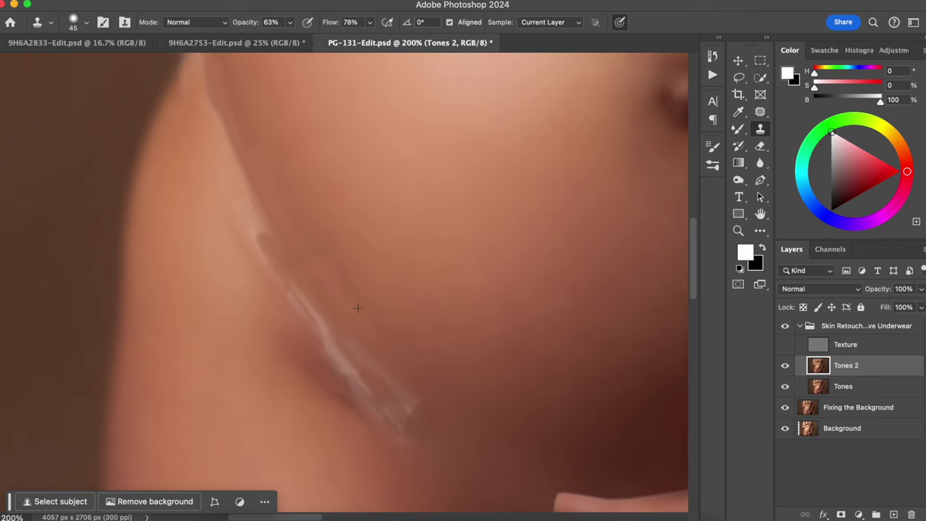
{"action": "scroll", "coordinate": [347, 282], "scroll_direction": "up", "scroll_amount": 2}
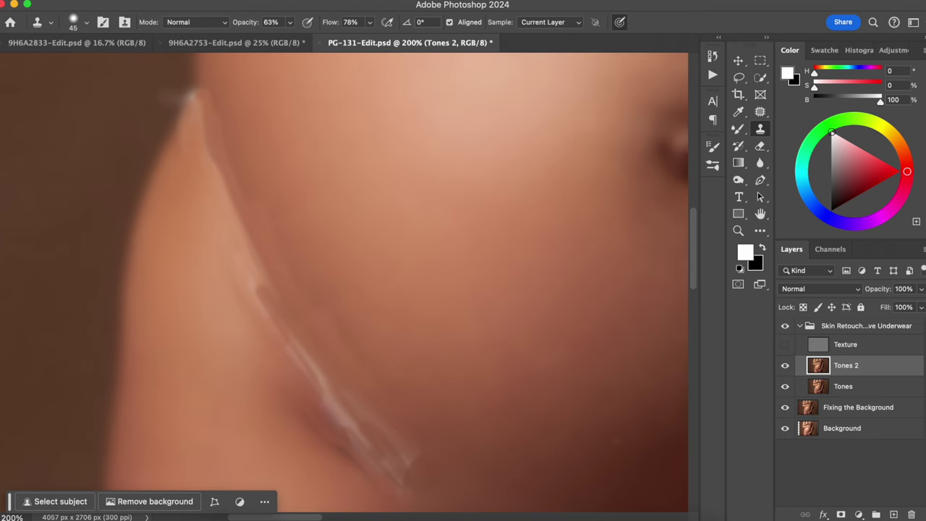
Blend the leftover strap tones along the hip crease on Tones 2 with the Mixer Brush, enlarging it to 150 px
{"action": "key", "text": "super+minus"}
{"action": "key", "text": "b"}
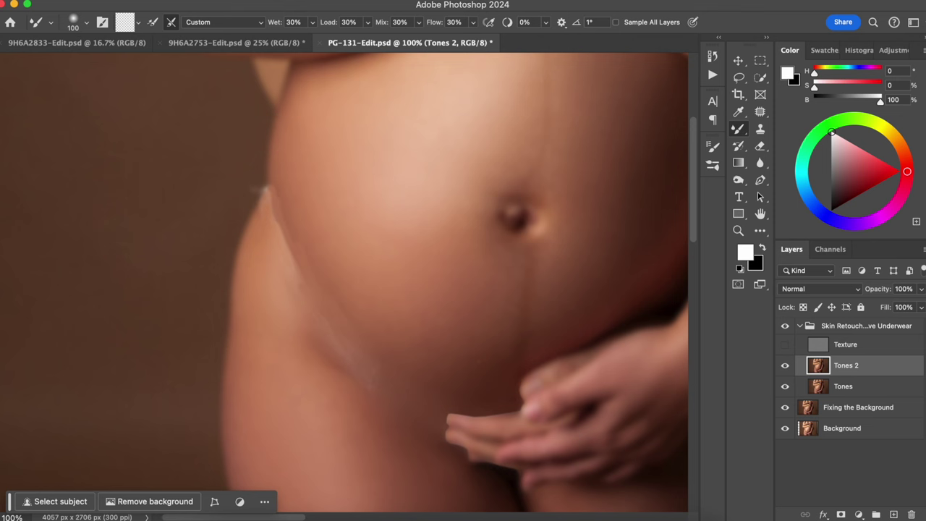
{"action": "mouse_move", "coordinate": [361, 351]}
{"action": "left_mouse_down"}
{"action": "mouse_move", "coordinate": [330, 305]}
{"action": "mouse_move", "coordinate": [308, 295]}
{"action": "left_mouse_up"}
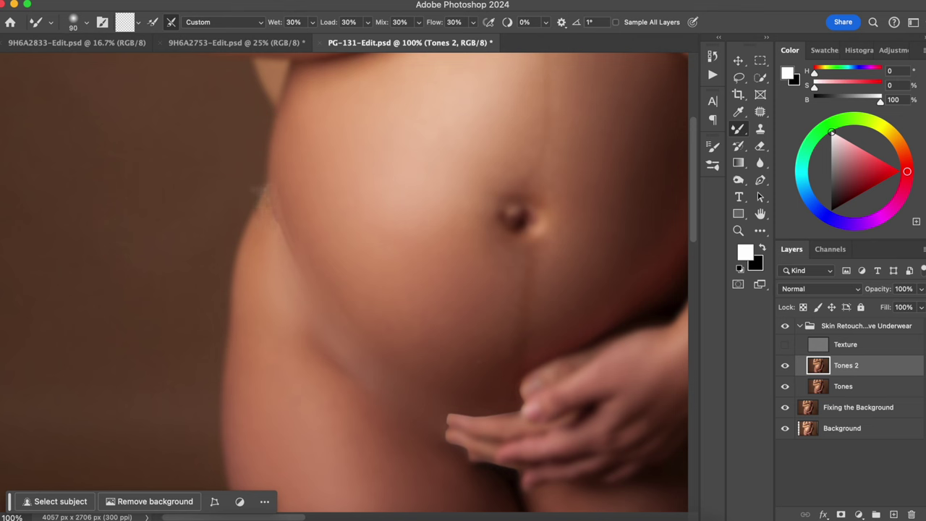
{"action": "key", "text": "bracketright"}
{"action": "key", "text": "bracketright"}
{"action": "scroll", "coordinate": [345, 280], "scroll_direction": "down", "scroll_amount": 3}
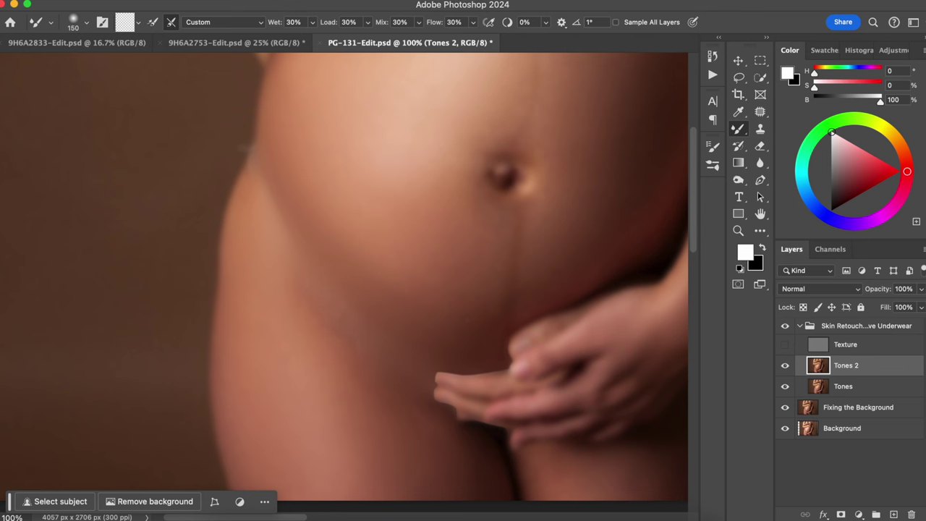
Smooth the tones between the lower hip crease and the fingertips with the Mixer Brush, varying its size between strokes
{"action": "key", "text": "bracketright"}
{"action": "key", "text": "bracketright"}
{"action": "key", "text": "bracketright"}
{"action": "key", "text": "bracketleft"}
{"action": "key", "text": "bracketleft"}
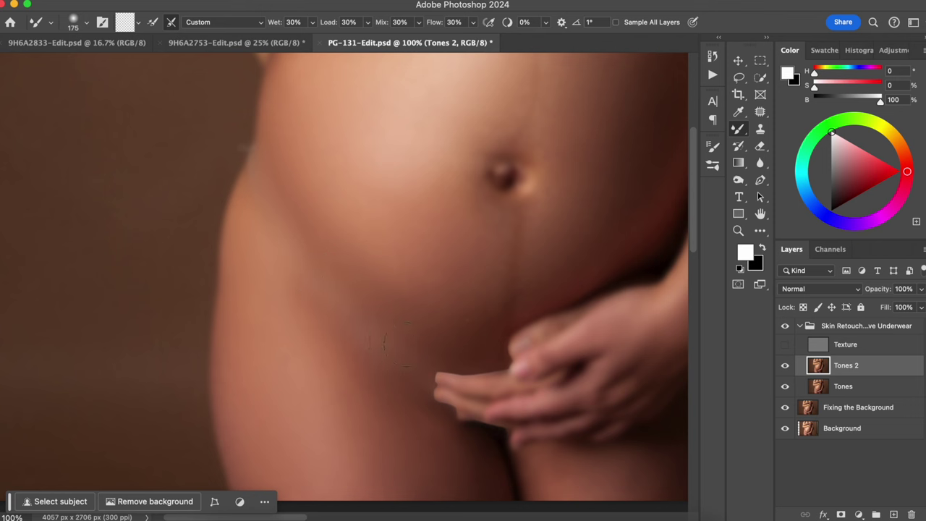
{"action": "key", "text": "bracketright"}
{"action": "key", "text": "bracketleft"}
{"action": "key", "text": "bracketleft"}
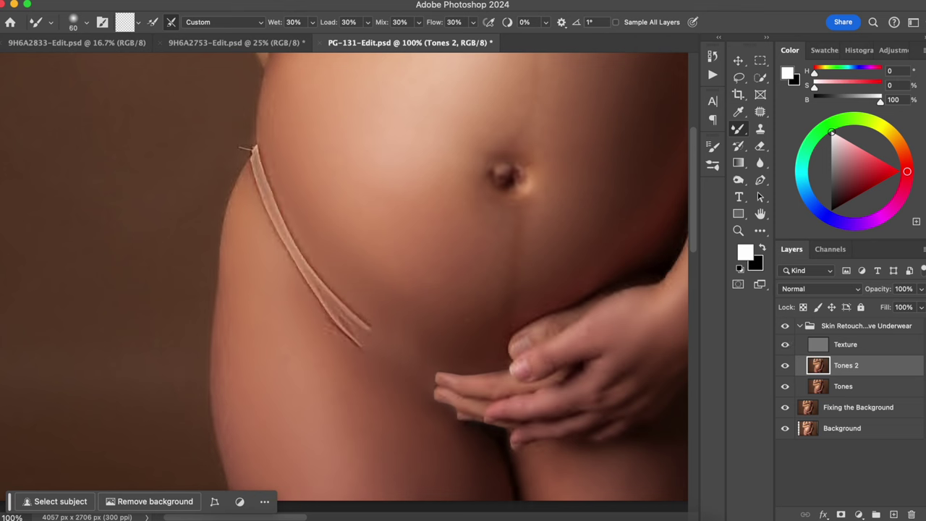
On the Texture layer, replace the belly-side strap edge with clean belly texture using the Patch Tool
{"action": "left_click", "coordinate": [845, 345]}
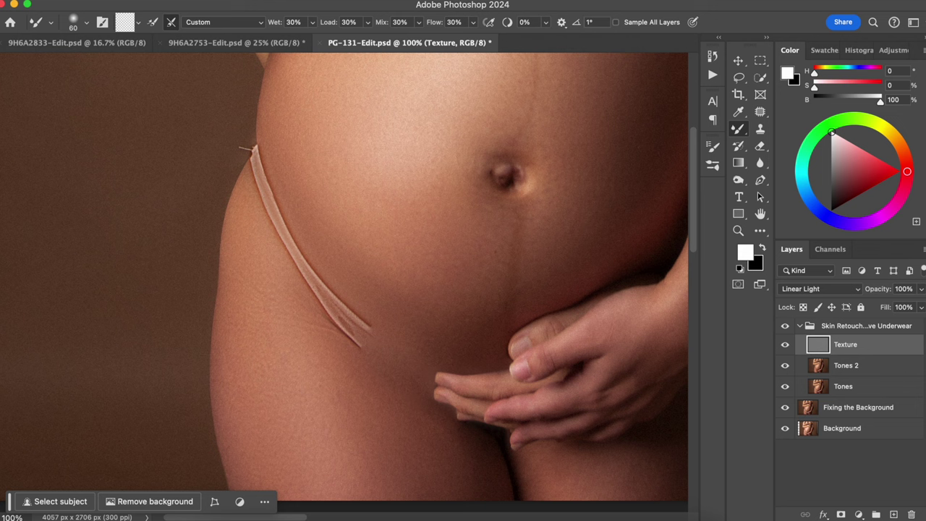
{"action": "left_click", "coordinate": [760, 112]}
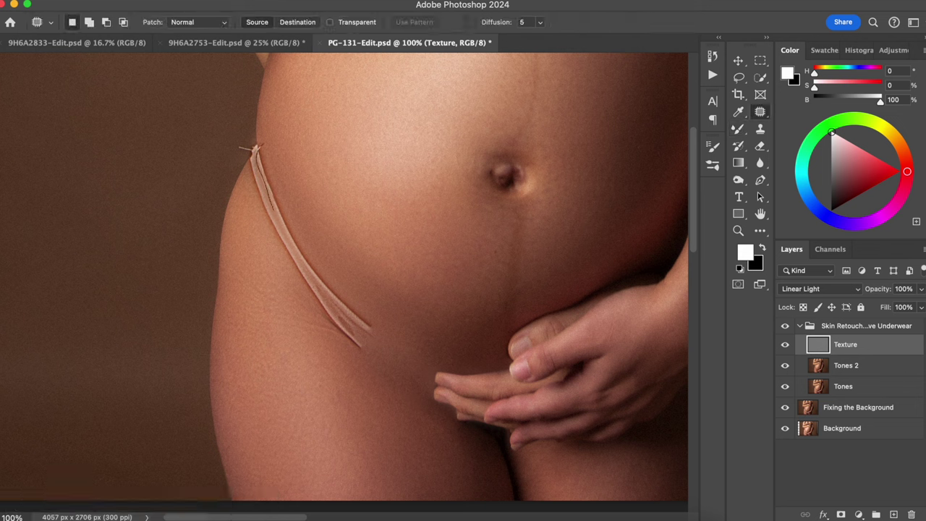
{"action": "mouse_move", "coordinate": [369, 300]}
{"action": "left_mouse_down"}
{"action": "mouse_move", "coordinate": [342, 267]}
{"action": "mouse_move", "coordinate": [337, 290]}
{"action": "mouse_move", "coordinate": [380, 310]}
{"action": "mouse_move", "coordinate": [339, 289]}
{"action": "left_mouse_up"}
{"action": "key", "text": "super+d"}
{"action": "left_click_drag", "start_coordinate": [359, 307], "coordinate": [359, 292]}
{"action": "key", "text": "super+d"}
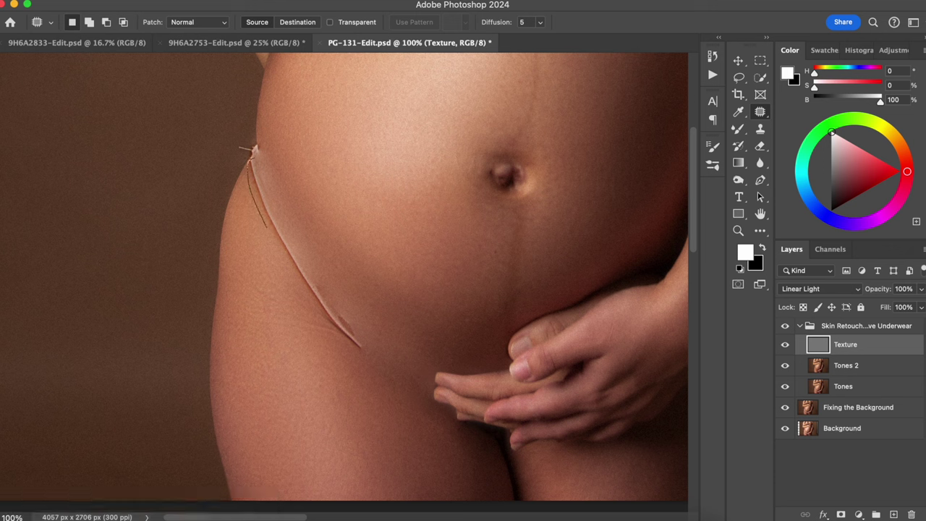
Patch the thigh-side strap edge on the Texture layer with clean skin texture in two sections along the crease
{"action": "left_click_drag", "start_coordinate": [285, 262], "coordinate": [252, 165]}
{"action": "mouse_move", "coordinate": [275, 222]}
{"action": "left_mouse_down"}
{"action": "mouse_move", "coordinate": [266, 263]}
{"action": "mouse_move", "coordinate": [311, 308]}
{"action": "left_mouse_up"}
{"action": "key", "text": "super+d"}
{"action": "left_click_drag", "start_coordinate": [353, 345], "coordinate": [289, 264]}
{"action": "mouse_move", "coordinate": [327, 309]}
{"action": "left_mouse_down"}
{"action": "mouse_move", "coordinate": [298, 317]}
{"action": "mouse_move", "coordinate": [306, 311]}
{"action": "mouse_move", "coordinate": [314, 343]}
{"action": "mouse_move", "coordinate": [366, 334]}
{"action": "mouse_move", "coordinate": [353, 333]}
{"action": "left_mouse_up"}
{"action": "key", "text": "super+d"}
{"action": "key", "text": "super+d"}
Patch the strap's lower tip and the fine skin marks beside the crease with clean texture, deselecting after each patch
{"action": "left_click_drag", "start_coordinate": [360, 345], "coordinate": [354, 356]}
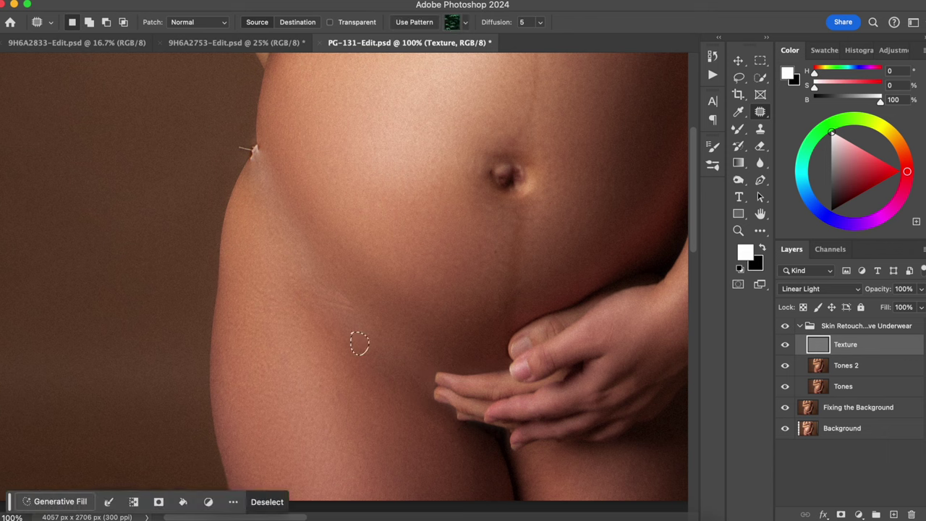
{"action": "key", "text": "super+d"}
{"action": "mouse_move", "coordinate": [309, 287]}
{"action": "left_mouse_down"}
{"action": "mouse_move", "coordinate": [317, 282]}
{"action": "mouse_move", "coordinate": [372, 338]}
{"action": "left_mouse_up"}
{"action": "key", "text": "ctrl+d"}
Compare the hip area with and without the Texture layer and the skin retouch group, and examine the strap remnant at the hip
{"action": "scroll", "coordinate": [344, 282], "scroll_direction": "up", "scroll_amount": 2}
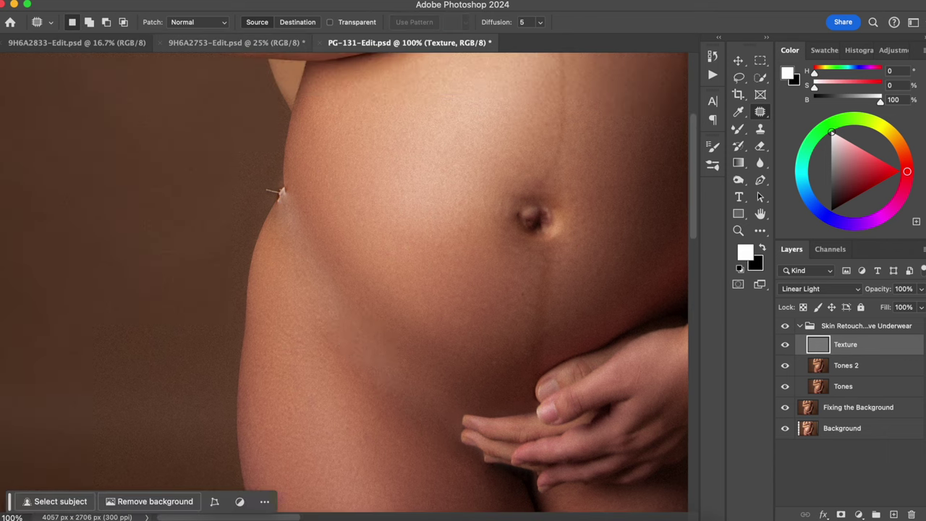
{"action": "key", "text": "ctrl+plus"}
{"action": "key", "text": "ctrl+plus"}
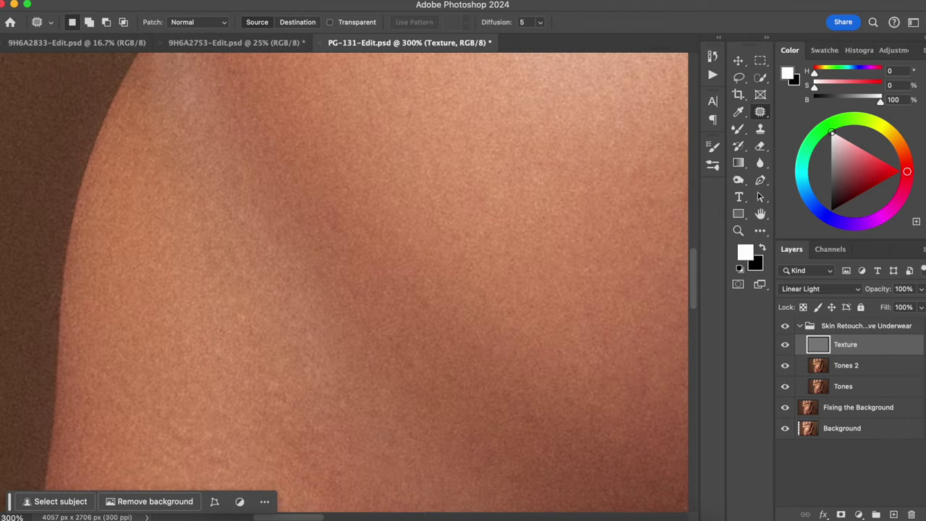
{"action": "left_click", "coordinate": [785, 344]}
{"action": "left_click", "coordinate": [785, 344]}
{"action": "left_click", "coordinate": [785, 326]}
{"action": "left_click", "coordinate": [785, 326]}
{"action": "left_click_drag", "start_coordinate": [340, 181], "coordinate": [429, 410]}
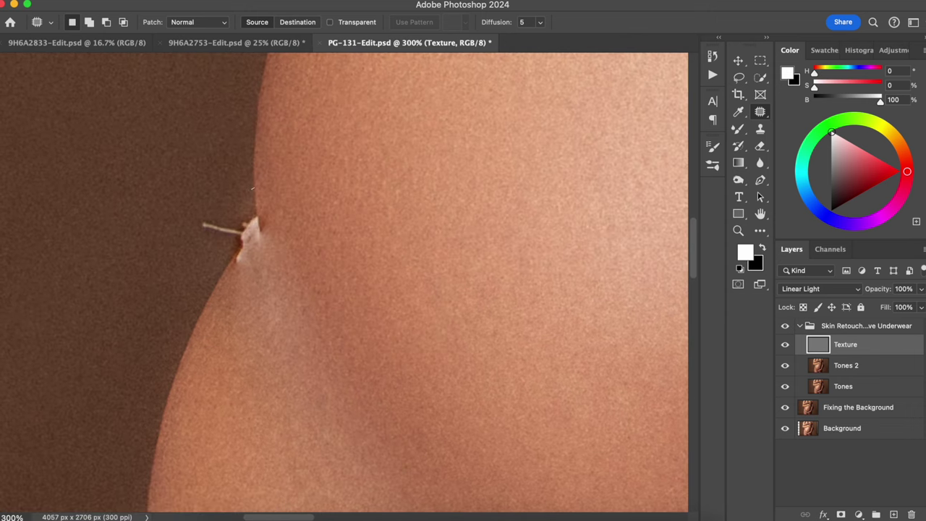
Patch the loose thread sticking out from the hip with clean background texture
{"action": "left_click_drag", "start_coordinate": [217, 196], "coordinate": [212, 198]}
{"action": "key", "text": "super+d"}
{"action": "mouse_move", "coordinate": [193, 233]}
{"action": "left_mouse_down"}
{"action": "mouse_move", "coordinate": [223, 244]}
{"action": "mouse_move", "coordinate": [198, 204]}
{"action": "mouse_move", "coordinate": [192, 230]}
{"action": "left_mouse_up"}
{"action": "left_click_drag", "start_coordinate": [211, 223], "coordinate": [173, 224]}
{"action": "key", "text": "super+d"}
Patch the strap remnant at the hip contour with matching edge and skin texture, deselecting after each patch
{"action": "left_click_drag", "start_coordinate": [267, 250], "coordinate": [250, 206]}
{"action": "left_click_drag", "start_coordinate": [248, 237], "coordinate": [250, 158]}
{"action": "key", "text": "super+d"}
{"action": "mouse_move", "coordinate": [205, 291]}
{"action": "left_mouse_down"}
{"action": "mouse_move", "coordinate": [232, 285]}
{"action": "mouse_move", "coordinate": [207, 290]}
{"action": "left_mouse_up"}
{"action": "key", "text": "super+d"}
{"action": "mouse_move", "coordinate": [254, 219]}
{"action": "left_mouse_down"}
{"action": "mouse_move", "coordinate": [226, 281]}
{"action": "mouse_move", "coordinate": [255, 220]}
{"action": "left_mouse_up"}
{"action": "left_click_drag", "start_coordinate": [246, 253], "coordinate": [213, 322]}
{"action": "key", "text": "super+d"}
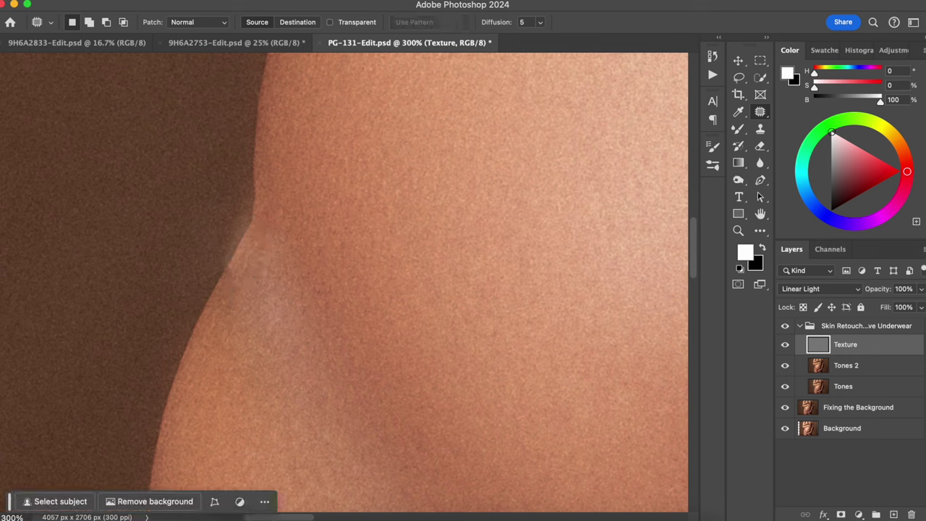
Patch the leftover texture marks in the background and along the hip edge, and save the document
{"action": "mouse_move", "coordinate": [225, 219]}
{"action": "left_mouse_down"}
{"action": "mouse_move", "coordinate": [244, 224]}
{"action": "mouse_move", "coordinate": [227, 212]}
{"action": "mouse_move", "coordinate": [159, 229]}
{"action": "left_mouse_up"}
{"action": "mouse_move", "coordinate": [208, 203]}
{"action": "left_mouse_down"}
{"action": "mouse_move", "coordinate": [202, 212]}
{"action": "mouse_move", "coordinate": [248, 217]}
{"action": "mouse_move", "coordinate": [206, 210]}
{"action": "left_mouse_up"}
{"action": "key", "text": "super+d"}
{"action": "mouse_move", "coordinate": [235, 259]}
{"action": "left_mouse_down"}
{"action": "mouse_move", "coordinate": [225, 276]}
{"action": "mouse_move", "coordinate": [235, 259]}
{"action": "left_mouse_up"}
{"action": "left_click_drag", "start_coordinate": [231, 268], "coordinate": [215, 280]}
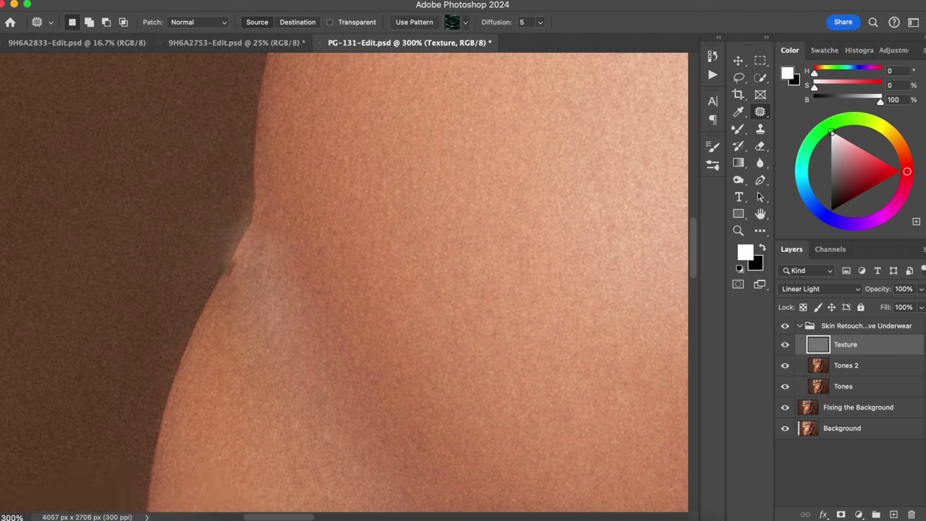
{"action": "key", "text": "super+s"}
{"action": "key", "text": "super+d"}
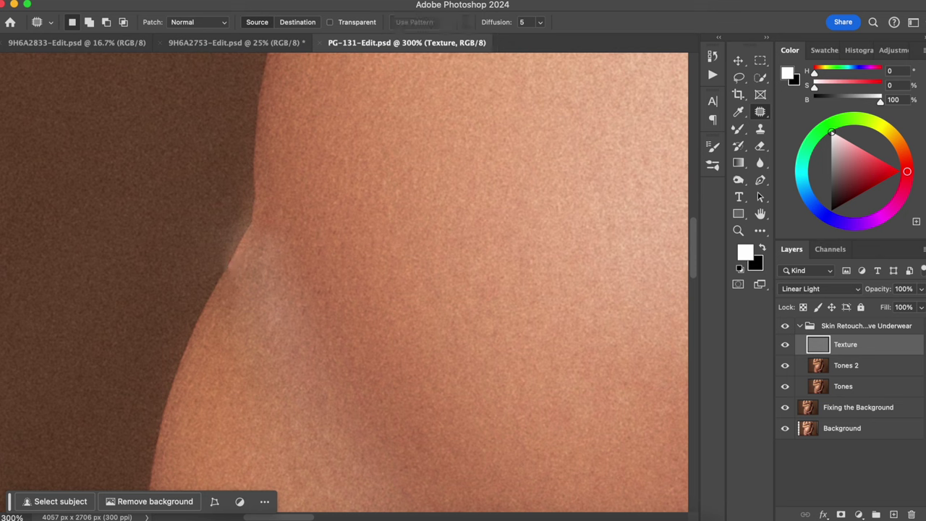
Collapse the skin retouch group and stamp all visible layers into a new layer above it
{"action": "key", "text": "super+minus"}
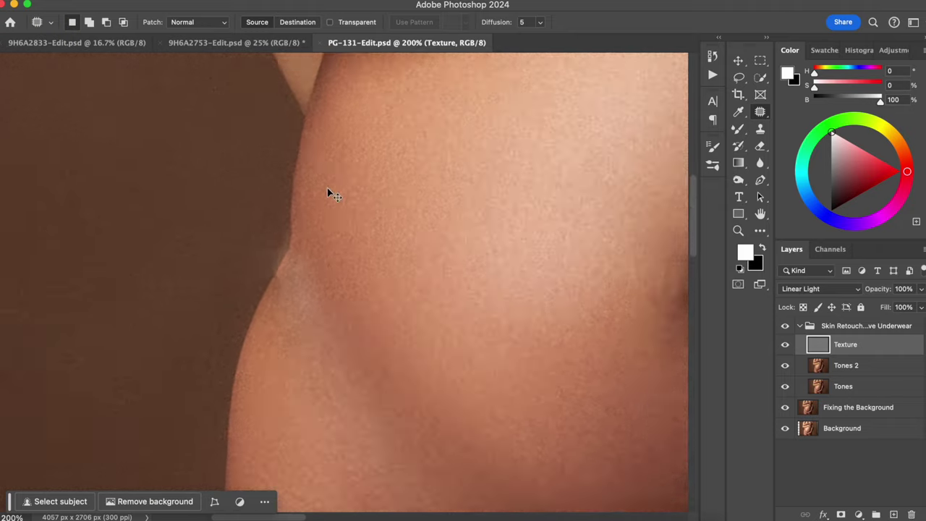
{"action": "key", "text": "super+minus"}
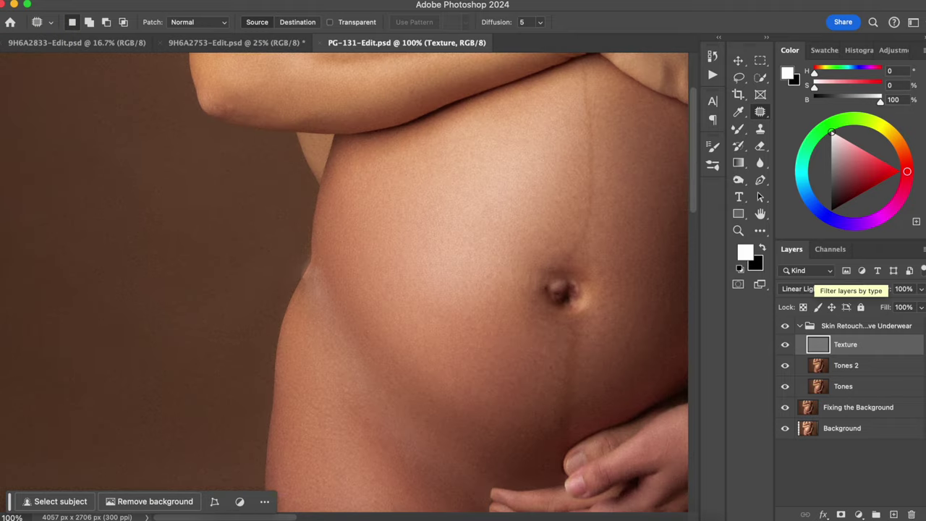
{"action": "left_click_drag", "start_coordinate": [507, 275], "coordinate": [324, 186]}
{"action": "left_click", "coordinate": [799, 325]}
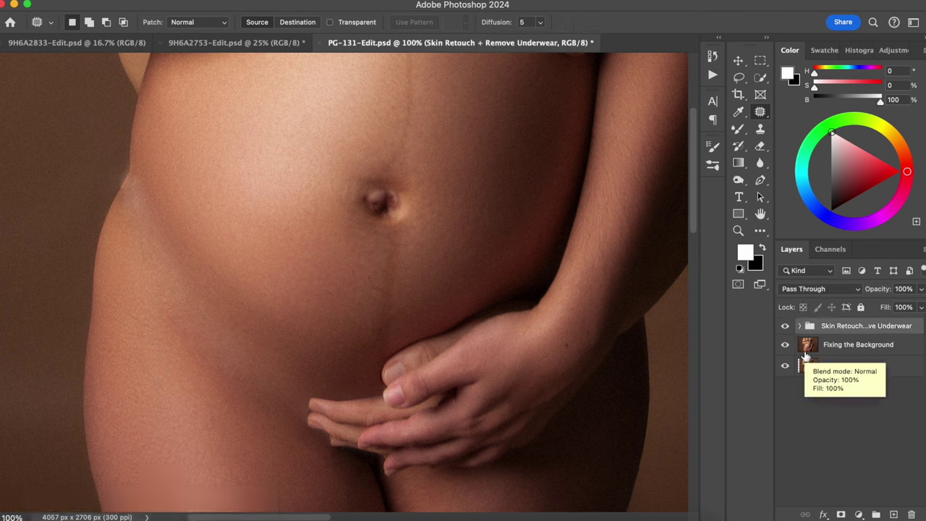
{"action": "key", "text": "alt+shift+super+e"}
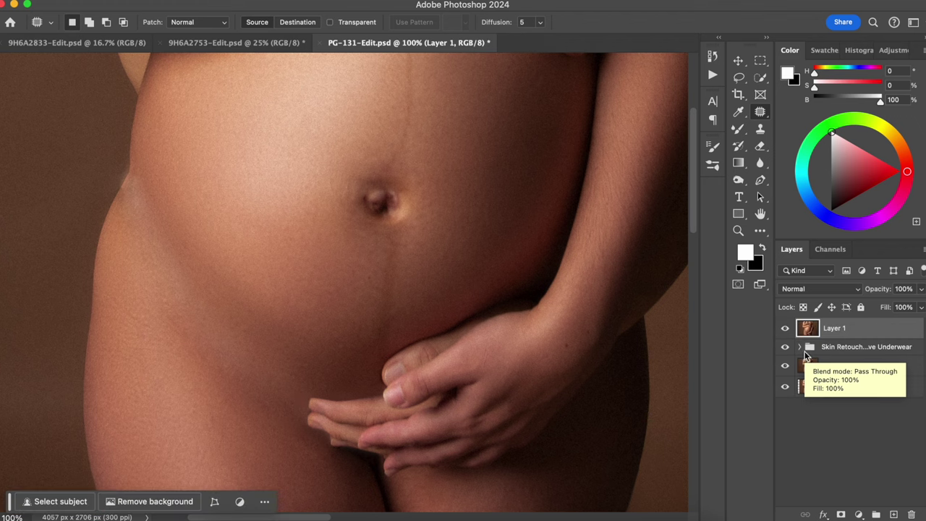
Clone clean background over the hazy hip edge on the merged layer with the Clone Stamp, undoing the last stroke that cuts into the thigh
{"action": "left_click_drag", "start_coordinate": [434, 246], "coordinate": [550, 313]}
{"action": "scroll", "coordinate": [348, 282], "scroll_direction": "left", "scroll_amount": 3}
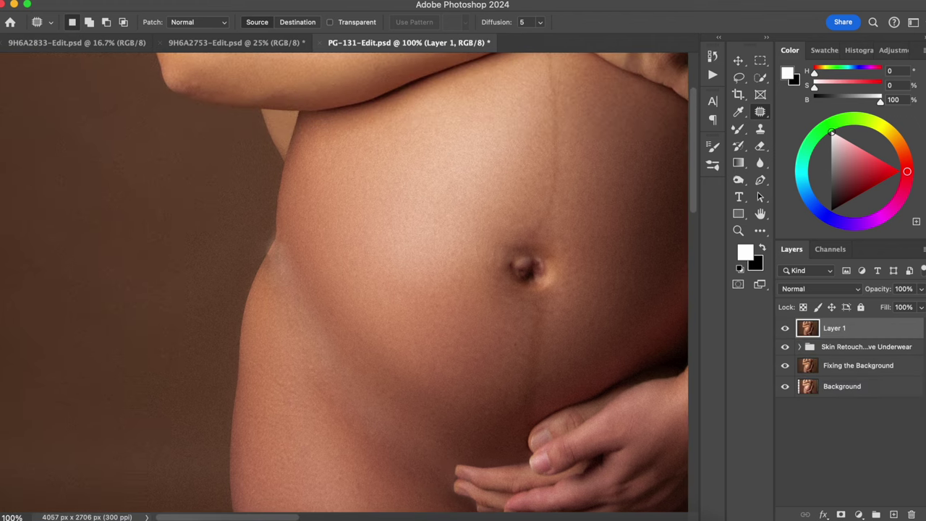
{"action": "scroll", "coordinate": [252, 196], "scroll_direction": "up", "scroll_amount": 5}
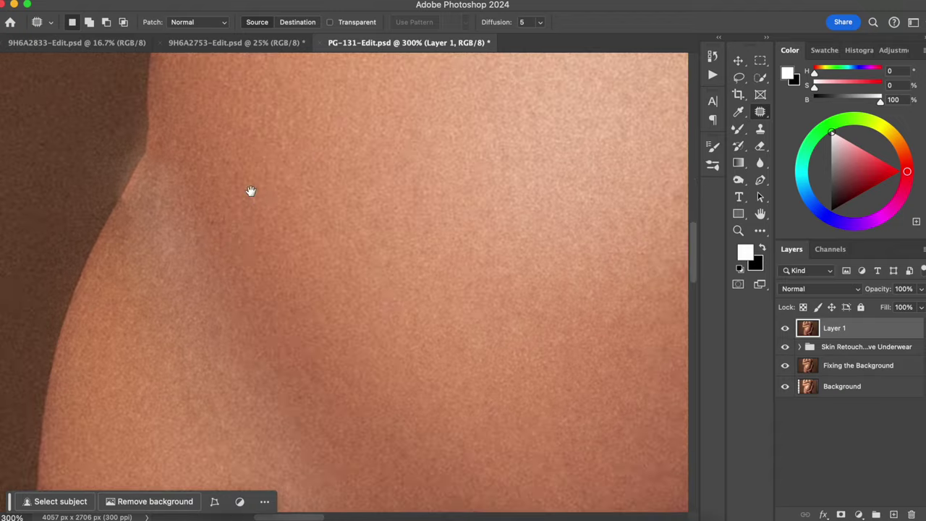
{"action": "key", "text": "s"}
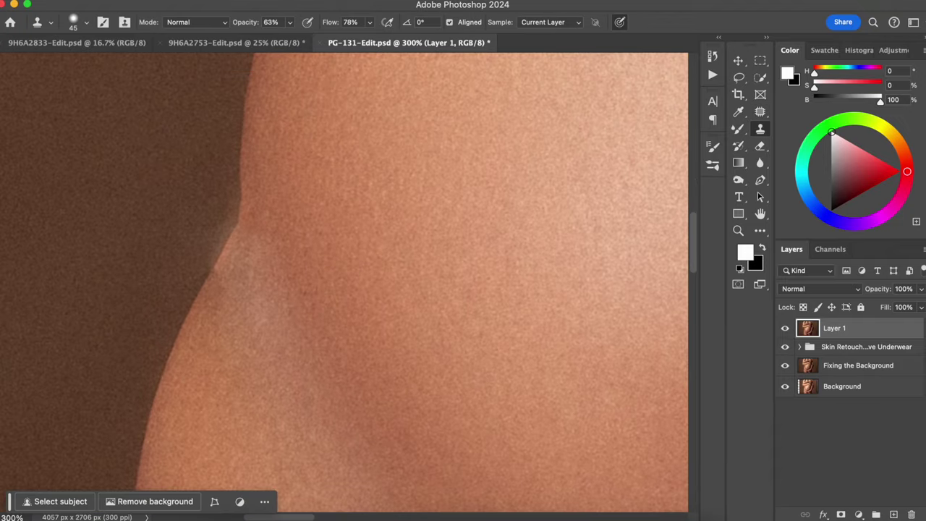
{"action": "left_click", "coordinate": [191, 301], "text": "alt"}
{"action": "left_click", "coordinate": [216, 261]}
{"action": "left_click_drag", "start_coordinate": [217, 258], "coordinate": [227, 239]}
{"action": "left_click_drag", "start_coordinate": [229, 231], "coordinate": [234, 222]}
{"action": "left_click", "coordinate": [233, 225]}
{"action": "left_click_drag", "start_coordinate": [200, 298], "coordinate": [192, 311]}
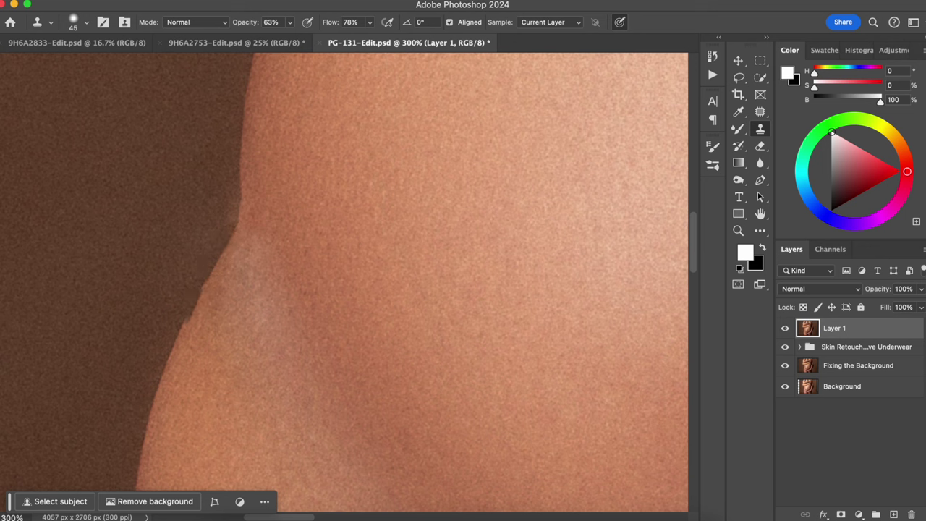
{"action": "key", "text": "super+z"}
Reduce the Clone Stamp to 15 px and clean up the remaining haze where the hip meets the belly contour
{"action": "key", "text": "bracketleft"}
{"action": "key", "text": "bracketleft"}
{"action": "key", "text": "bracketleft"}
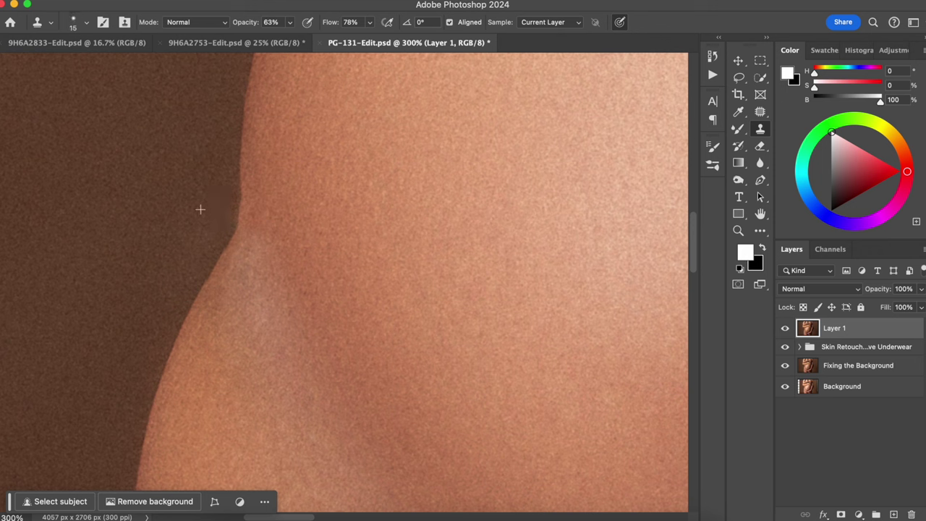
{"action": "scroll", "coordinate": [250, 181], "scroll_direction": "right", "scroll_amount": 3}
{"action": "scroll", "coordinate": [249, 181], "scroll_direction": "down", "scroll_amount": 1}
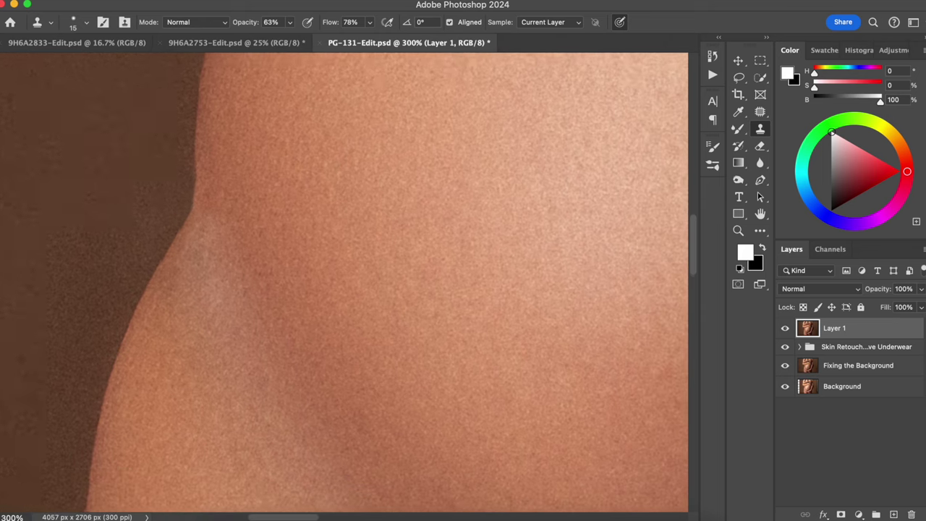
Examine the belly, hip and hands on the merged layer for remaining haze and uneven tone
{"action": "scroll", "coordinate": [268, 189], "scroll_direction": "right", "scroll_amount": 5}
{"action": "scroll", "coordinate": [268, 189], "scroll_direction": "down", "scroll_amount": 4}
{"action": "key", "text": "super+minus"}
{"action": "key", "text": "super+minus"}
{"action": "key", "text": "super+minus"}
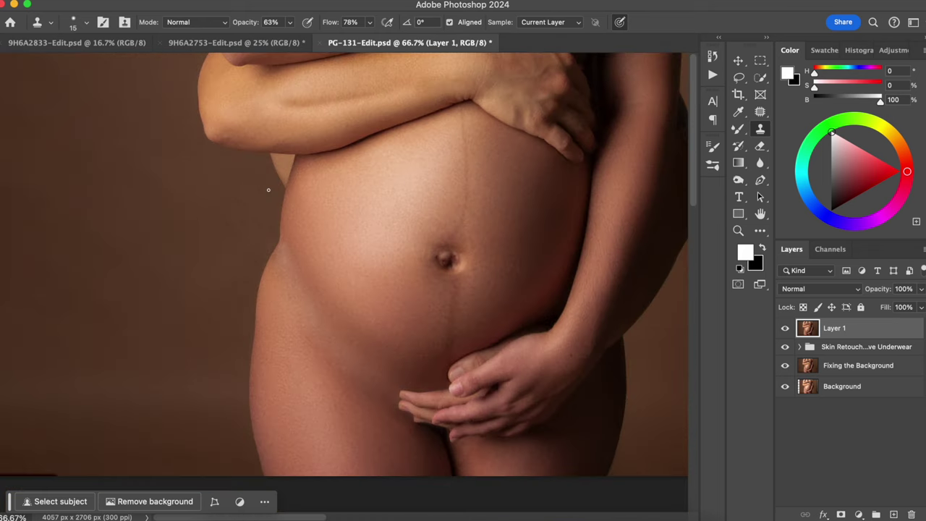
{"action": "scroll", "coordinate": [490, 359], "scroll_direction": "right", "scroll_amount": 1}
{"action": "scroll", "coordinate": [490, 359], "scroll_direction": "down", "scroll_amount": 1}
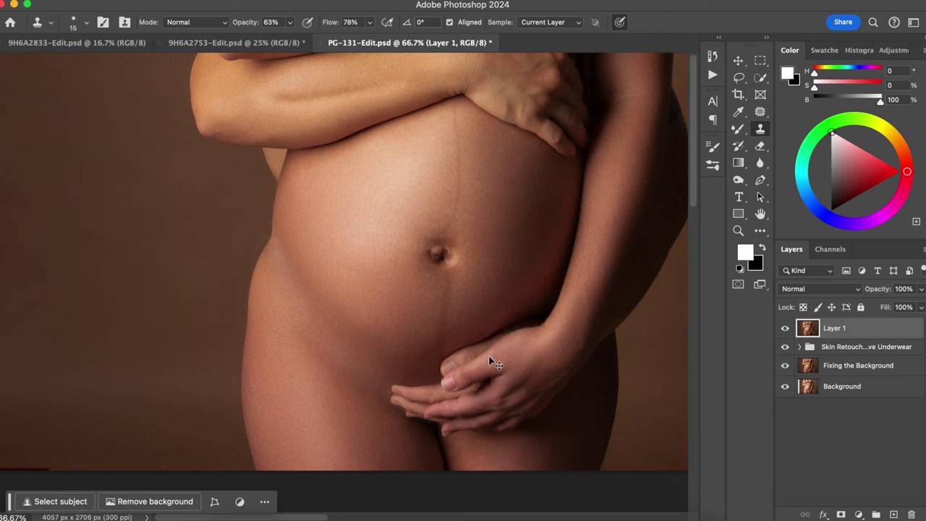
{"action": "scroll", "coordinate": [489, 360], "scroll_direction": "up", "scroll_amount": 1}
{"action": "scroll", "coordinate": [488, 355], "scroll_direction": "right", "scroll_amount": 2}
{"action": "scroll", "coordinate": [487, 355], "scroll_direction": "down", "scroll_amount": 2}
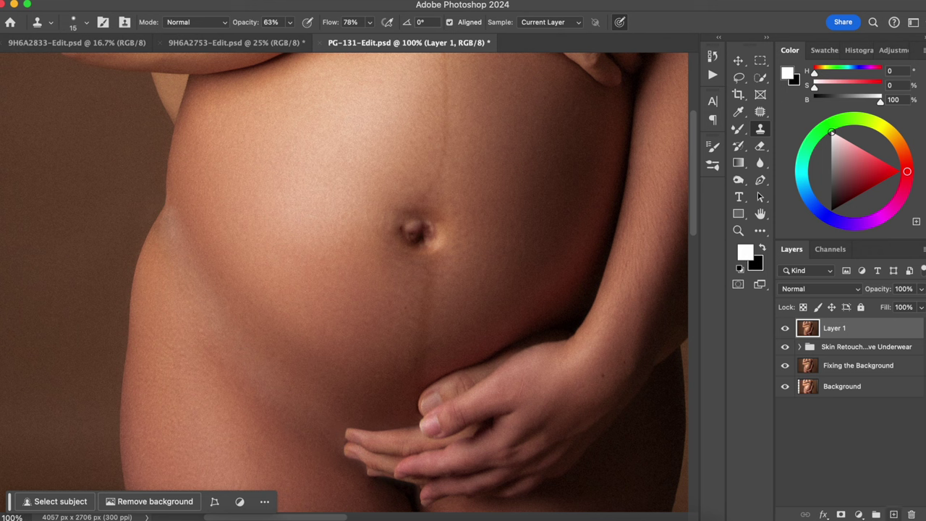
Add a new layer and prepare an 80 px brush at 10% opacity with a skin tone sampled from the hip
{"action": "left_click", "coordinate": [893, 515]}
{"action": "left_click", "coordinate": [737, 128]}
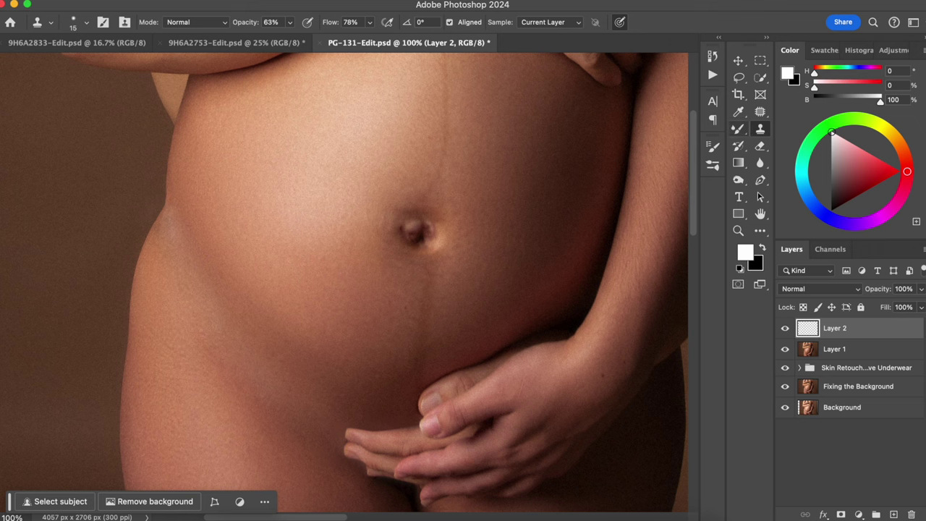
{"action": "left_click", "coordinate": [792, 127]}
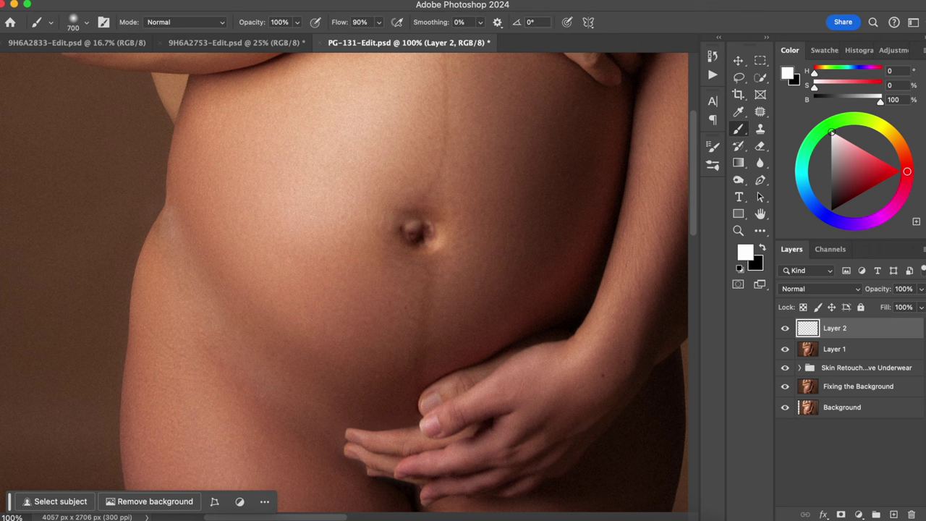
{"action": "left_click", "coordinate": [155, 248], "text": "alt"}
{"action": "key", "text": "bracketleft"}
{"action": "key", "text": "bracketleft"}
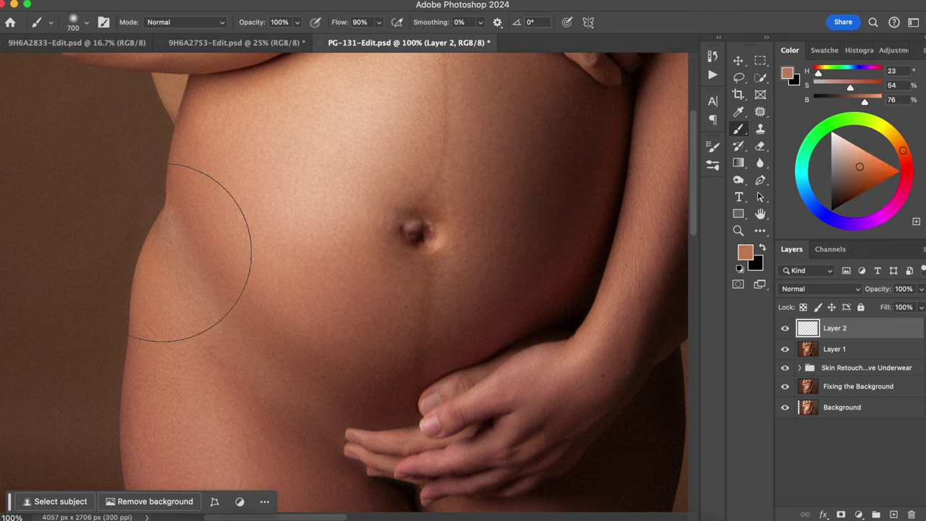
{"action": "key", "text": "bracketleft"}
{"action": "key", "text": "bracketleft"}
{"action": "key", "text": "bracketleft"}
{"action": "key", "text": "bracketleft"}
{"action": "key", "text": "bracketleft"}
{"action": "key", "text": "bracketleft"}
{"action": "key", "text": "bracketleft"}
{"action": "key", "text": "Return"}
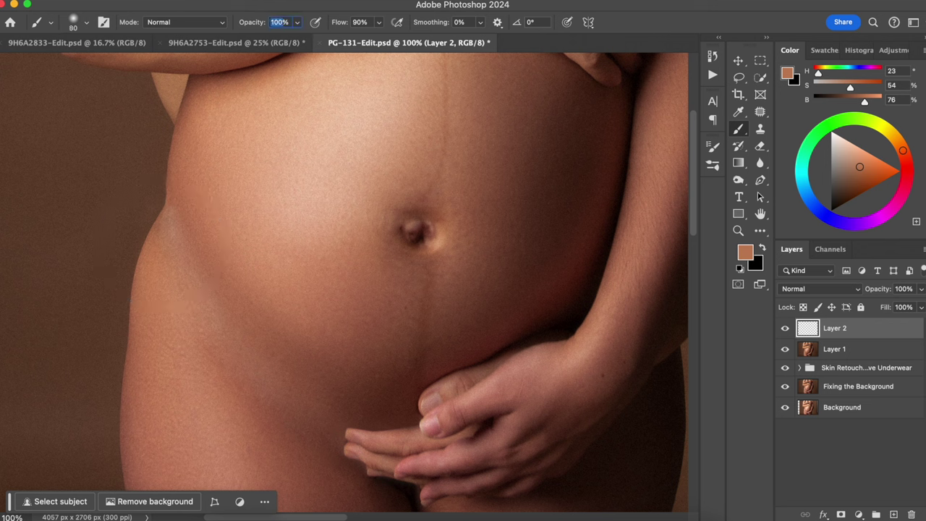
{"action": "type", "text": "01"}
Paint the sampled skin tone over the hazy crease between hip and belly, ending with a 70 px brush
{"action": "mouse_move", "coordinate": [177, 274]}
{"action": "left_mouse_down"}
{"action": "mouse_move", "coordinate": [198, 308]}
{"action": "mouse_move", "coordinate": [174, 278]}
{"action": "left_mouse_up"}
{"action": "key", "text": "bracketright"}
{"action": "key", "text": "bracketright"}
{"action": "key", "text": "bracketright"}
{"action": "key", "text": "bracketleft"}
{"action": "key", "text": "bracketleft"}
{"action": "key", "text": "bracketleft"}
{"action": "key", "text": "bracketleft"}
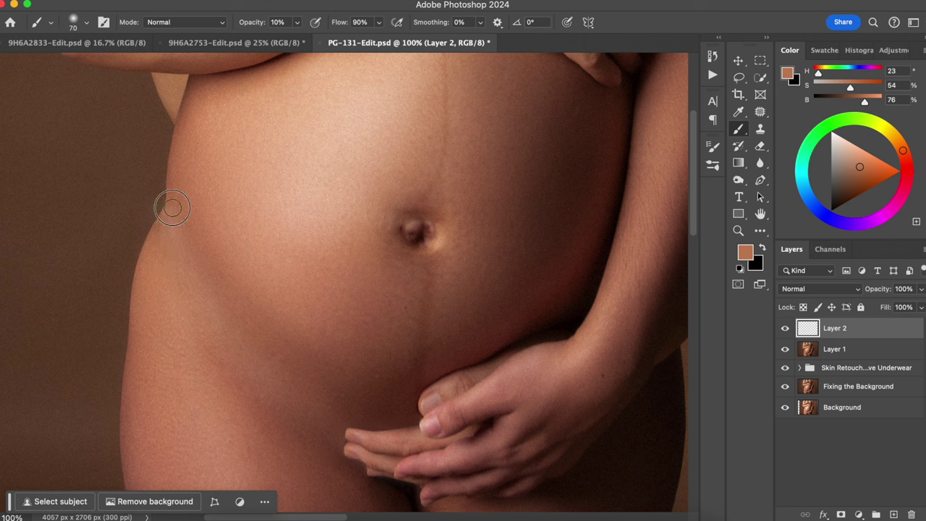
Set the paint layer's blend mode to Color and tint the belly crease with newly sampled skin tones using a 175 px brush
{"action": "left_click", "coordinate": [804, 289]}
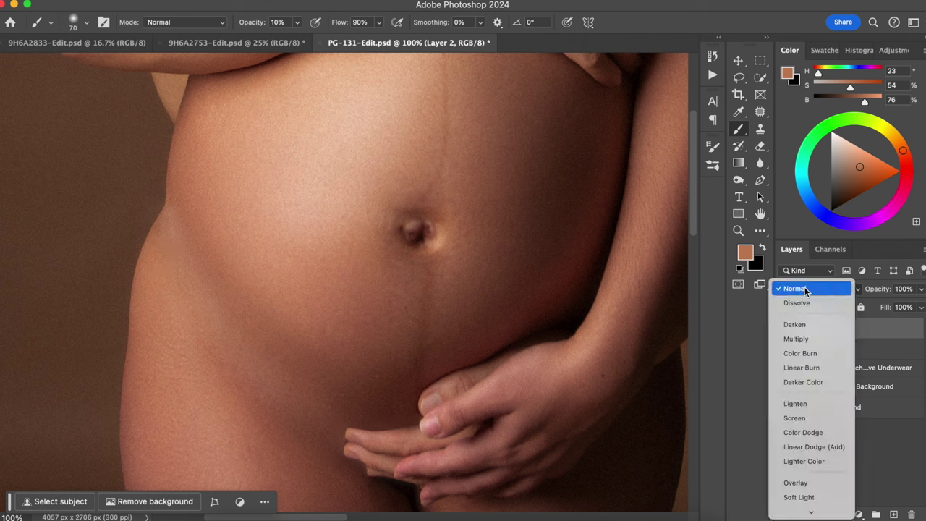
{"action": "mouse_move", "coordinate": [801, 513]}
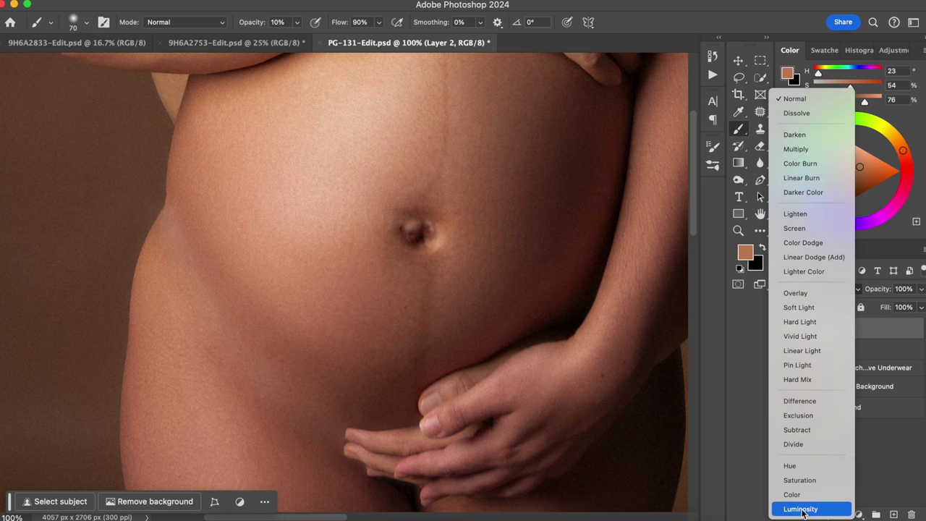
{"action": "left_click", "coordinate": [796, 494]}
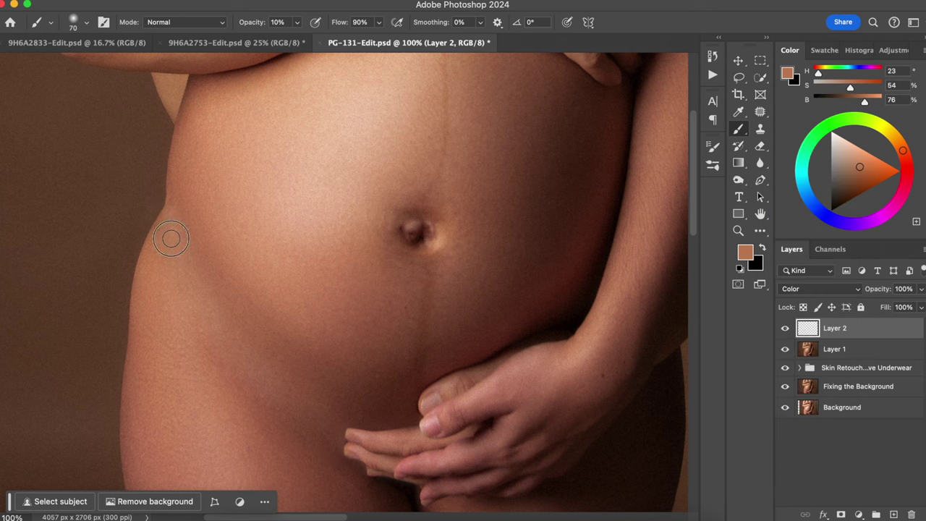
{"action": "key", "text": "bracketright"}
{"action": "key", "text": "bracketright"}
{"action": "key", "text": "bracketright"}
{"action": "key", "text": "bracketright"}
{"action": "key", "text": "bracketright"}
{"action": "key", "text": "bracketright"}
{"action": "left_click", "coordinate": [325, 371], "text": "alt"}
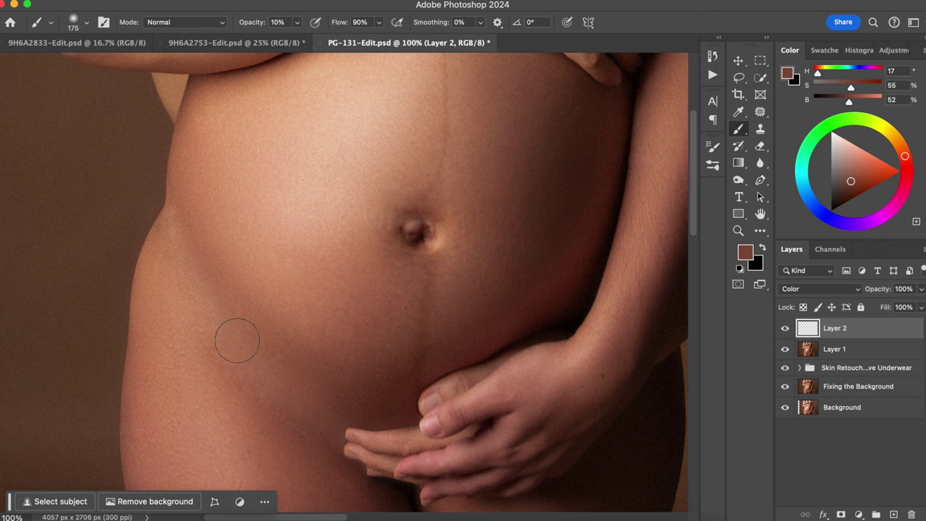
{"action": "left_click", "coordinate": [207, 246], "text": "alt"}
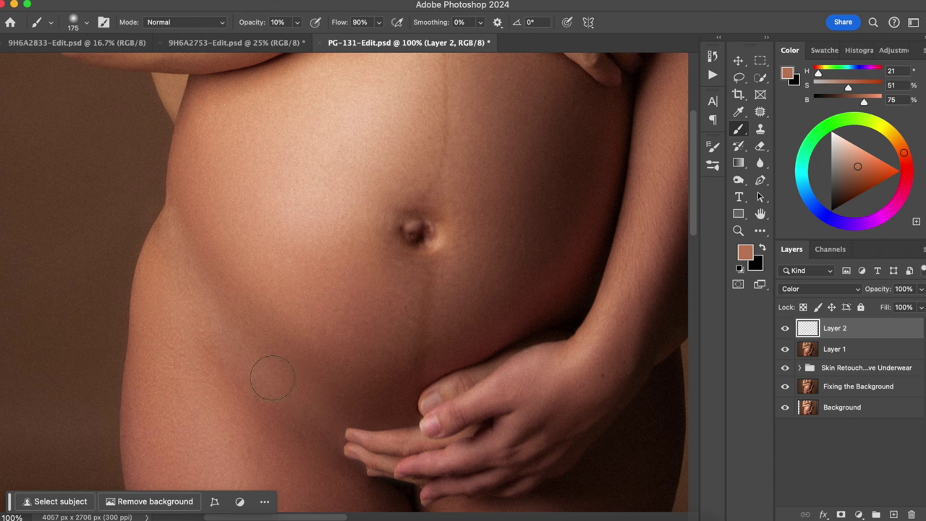
Compare the image with and without the paint layer, and delete that layer
{"action": "left_click", "coordinate": [785, 329]}
{"action": "left_click", "coordinate": [786, 328]}
{"action": "left_click", "coordinate": [785, 329]}
{"action": "left_click", "coordinate": [786, 328]}
{"action": "left_click", "coordinate": [785, 328]}
{"action": "key", "text": "Delete"}
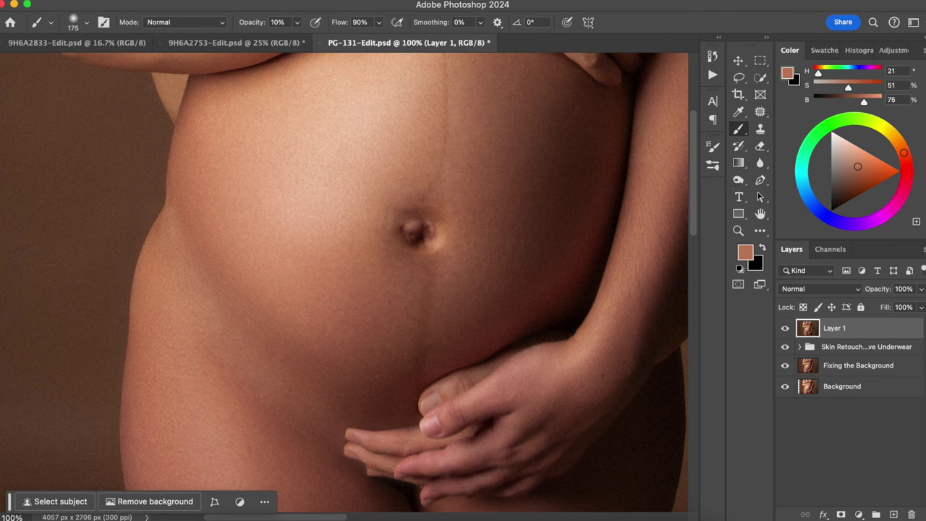
Add a Curves adjustment layer above the merged layer and lower the RGB midtones to darken the image
{"action": "left_click", "coordinate": [859, 515]}
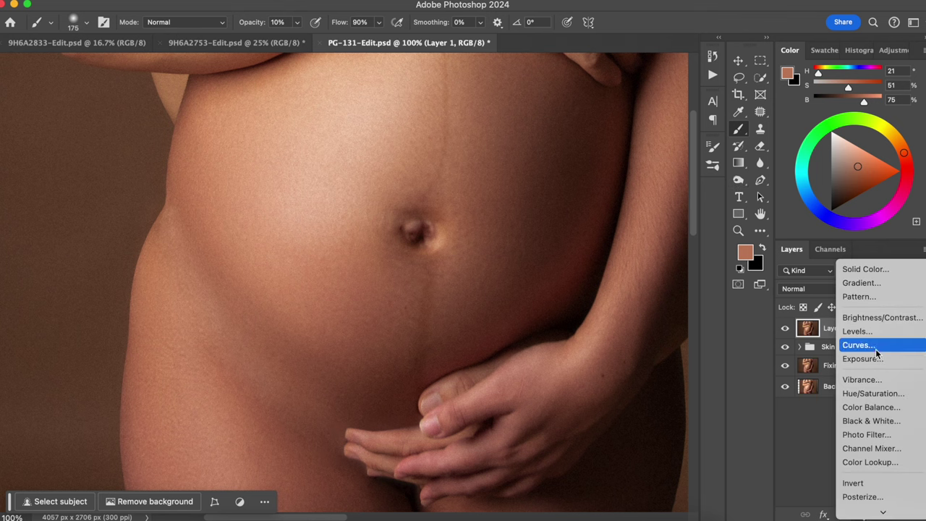
{"action": "left_click", "coordinate": [843, 344]}
{"action": "left_click_drag", "start_coordinate": [698, 280], "coordinate": [704, 284]}
{"action": "mouse_move", "coordinate": [690, 144]}
{"action": "left_mouse_down"}
{"action": "mouse_move", "coordinate": [636, 121]}
{"action": "mouse_move", "coordinate": [614, 124]}
{"action": "left_mouse_up"}
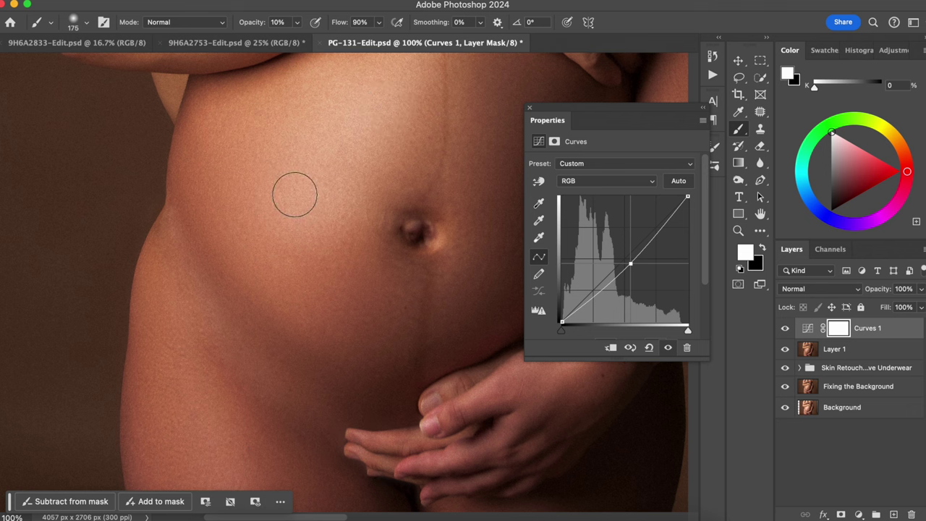
Set the Curves layer's blend mode to Luminosity, compare before and after, and close its properties
{"action": "left_click", "coordinate": [816, 291]}
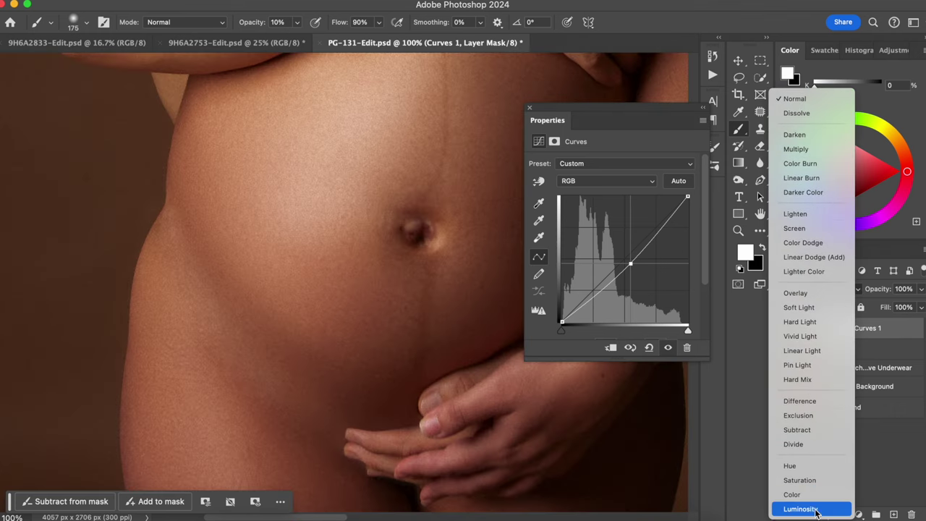
{"action": "left_click", "coordinate": [811, 510]}
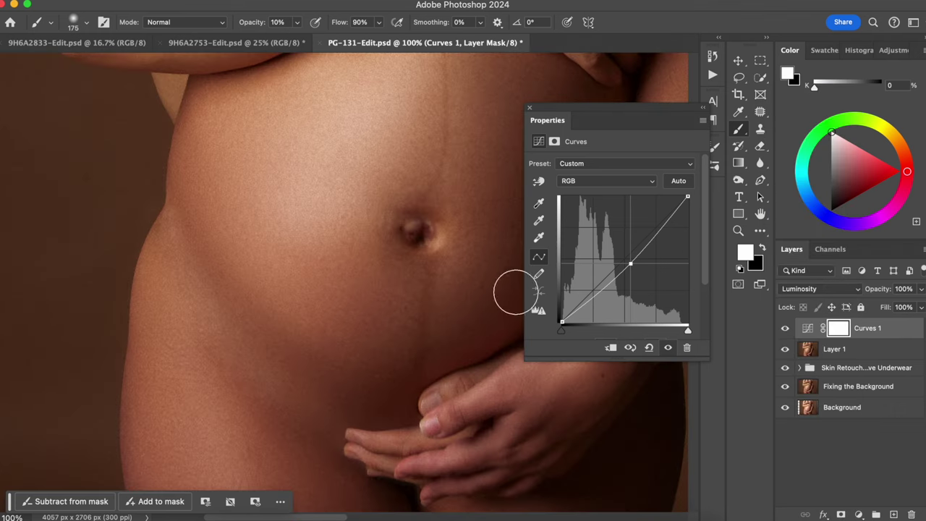
{"action": "left_click", "coordinate": [787, 329]}
{"action": "left_click", "coordinate": [786, 329]}
{"action": "left_click", "coordinate": [787, 329]}
{"action": "left_click", "coordinate": [786, 329]}
{"action": "left_click", "coordinate": [530, 111]}
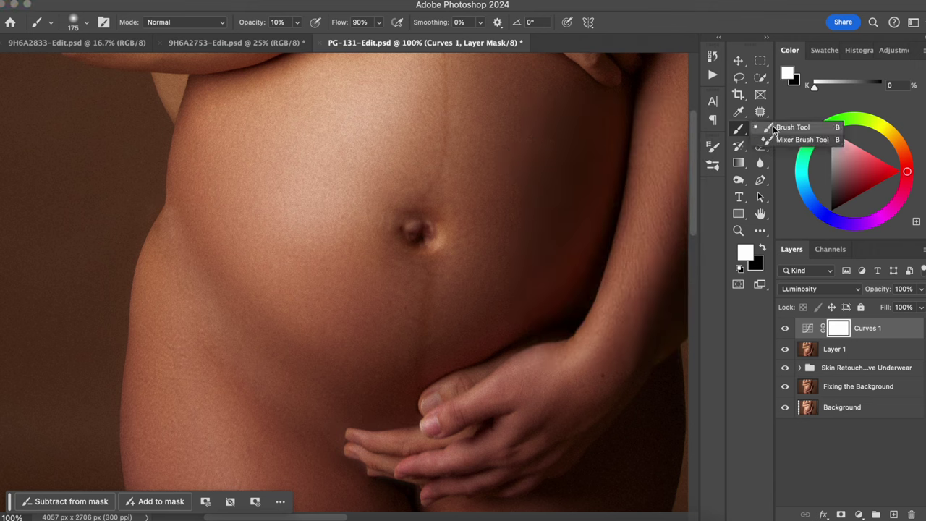
Set the brush opacity to 40% and invert the Curves layer's mask to black
{"action": "left_click_drag", "start_coordinate": [252, 23], "coordinate": [275, 29]}
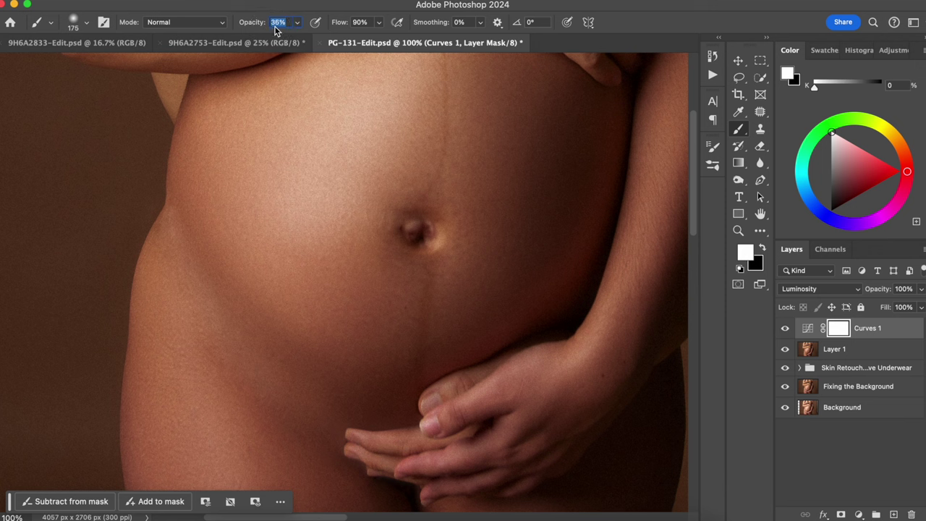
{"action": "key", "text": "Return"}
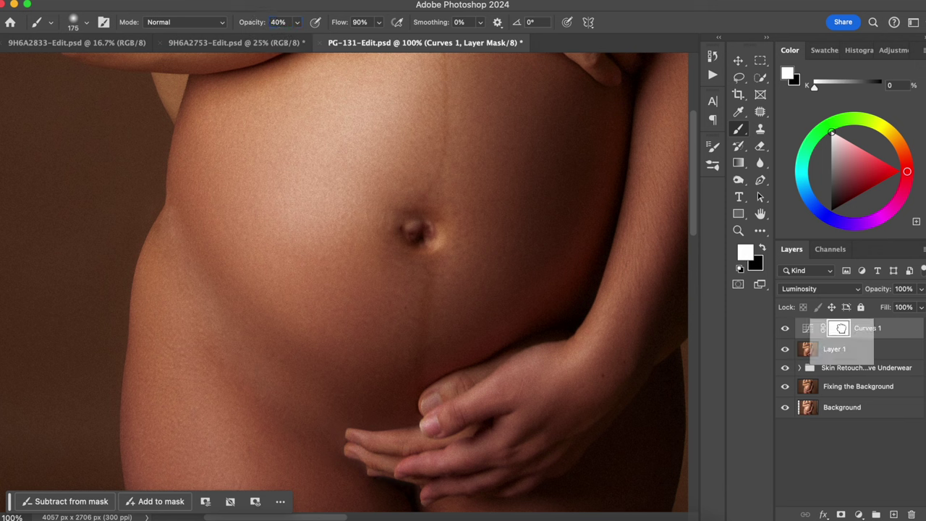
{"action": "key", "text": "super+i"}
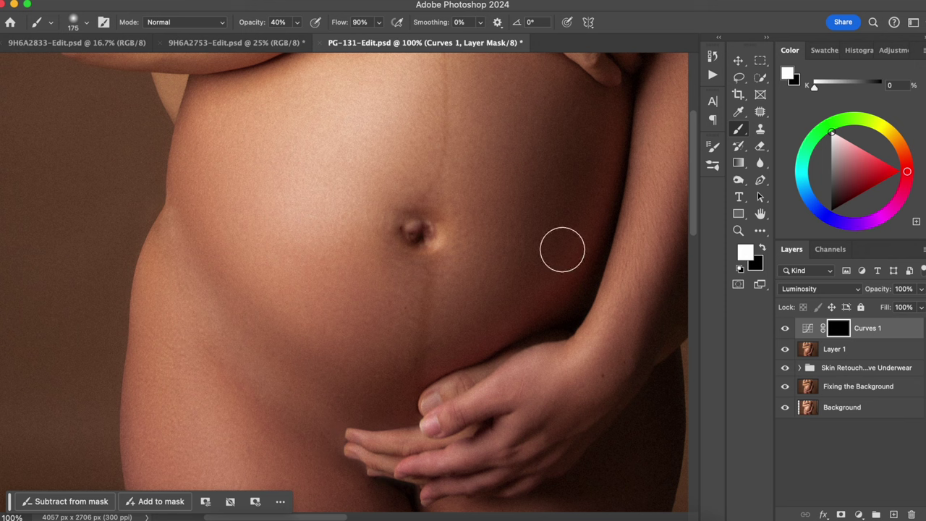
Paint white on the Curves mask along the crease below the belly, from the hip to the hands, varying the brush between 90 and 200 px
{"action": "key", "text": "bracketleft"}
{"action": "key", "text": "bracketleft"}
{"action": "key", "text": "bracketleft"}
{"action": "key", "text": "bracketright"}
{"action": "key", "text": "bracketright"}
{"action": "key", "text": "bracketright"}
{"action": "key", "text": "bracketright"}
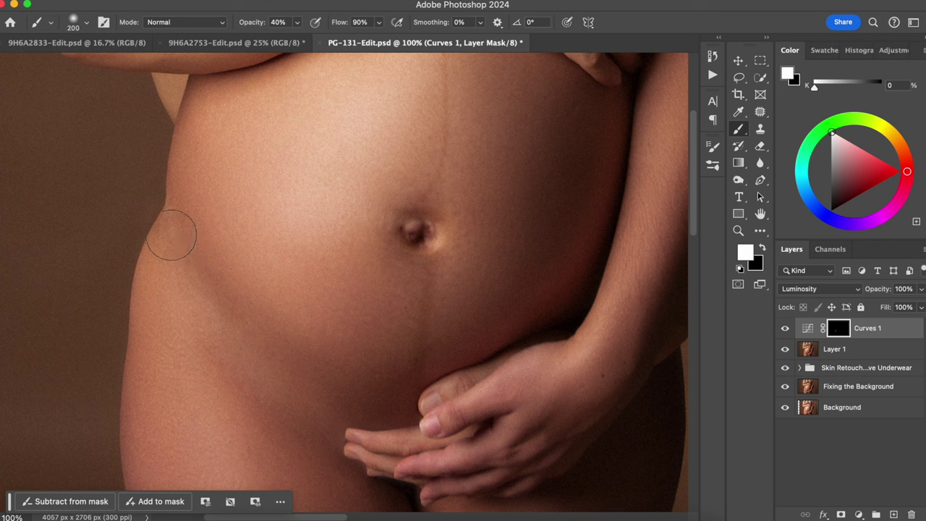
{"action": "key", "text": "bracketleft"}
{"action": "key", "text": "bracketleft"}
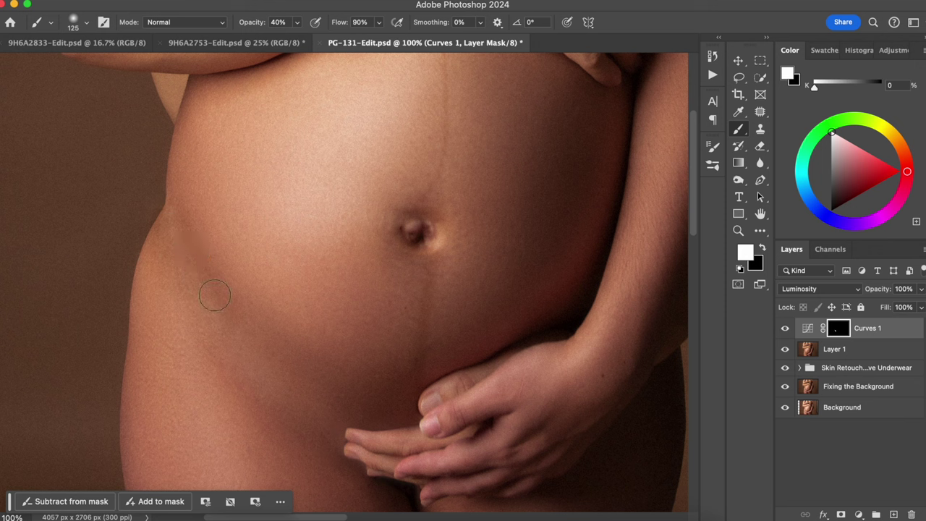
{"action": "key", "text": "bracketright"}
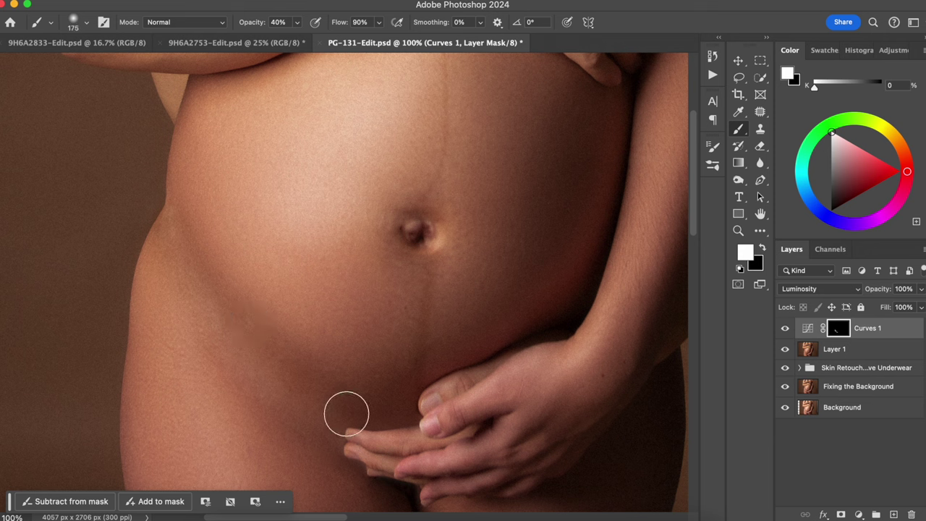
{"action": "key", "text": "bracketleft"}
{"action": "key", "text": "bracketleft"}
{"action": "key", "text": "bracketleft"}
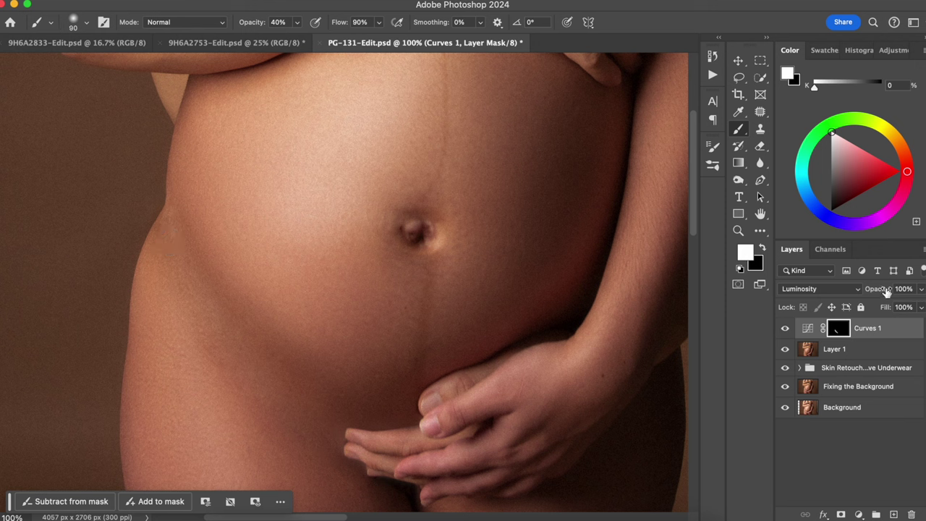
Set the Curves layer's opacity to 70% and compare the crease with and without the adjustment
{"action": "left_click_drag", "start_coordinate": [886, 290], "coordinate": [617, 313]}
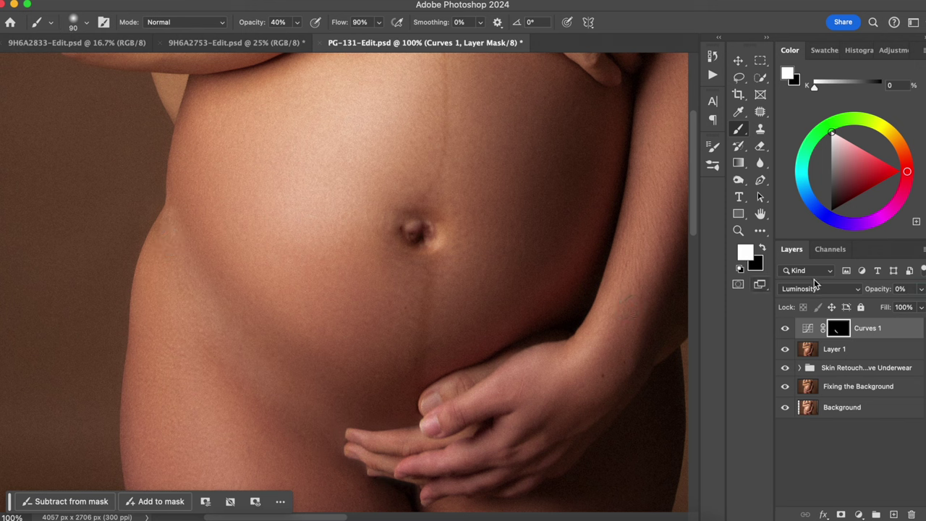
{"action": "mouse_move", "coordinate": [872, 295]}
{"action": "left_mouse_down"}
{"action": "mouse_move", "coordinate": [888, 289]}
{"action": "mouse_move", "coordinate": [878, 289]}
{"action": "left_mouse_up"}
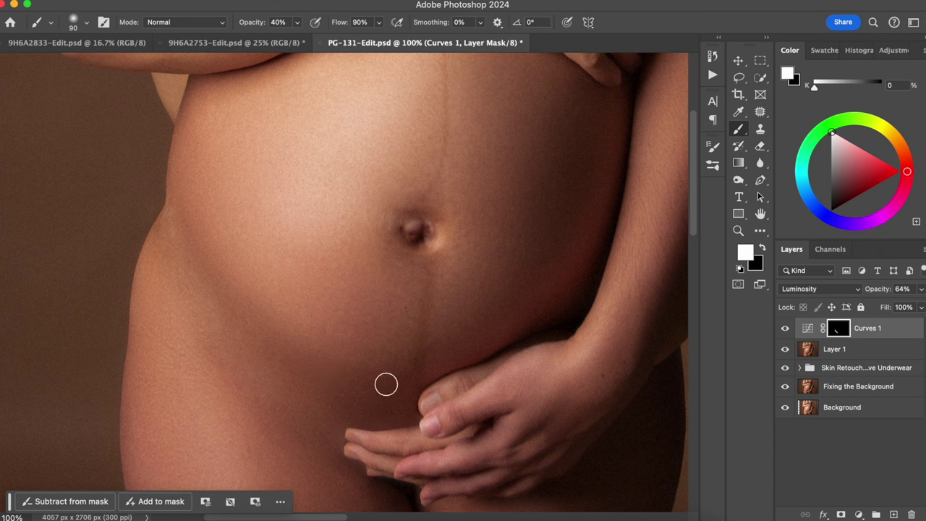
{"action": "left_click_drag", "start_coordinate": [879, 294], "coordinate": [880, 290]}
{"action": "left_click", "coordinate": [909, 288]}
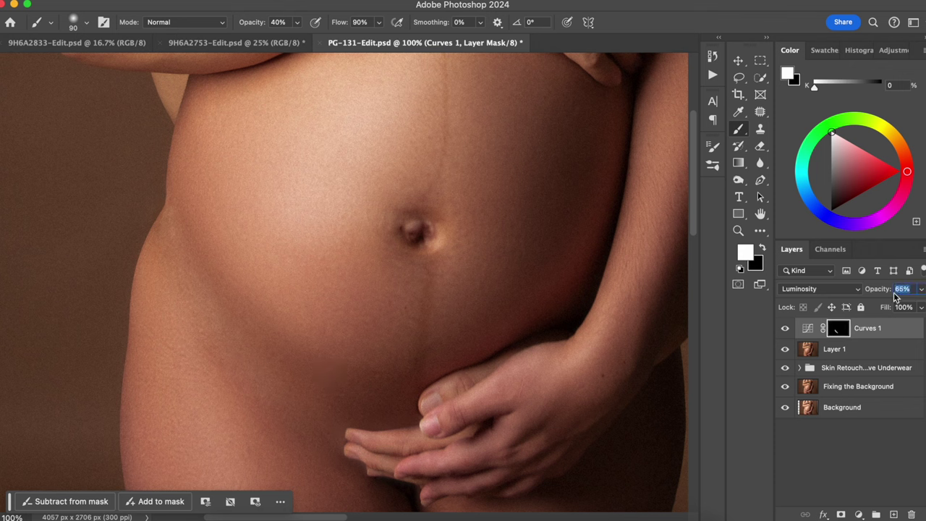
{"action": "type", "text": "70"}
{"action": "left_click", "coordinate": [786, 329]}
{"action": "left_click", "coordinate": [786, 330]}
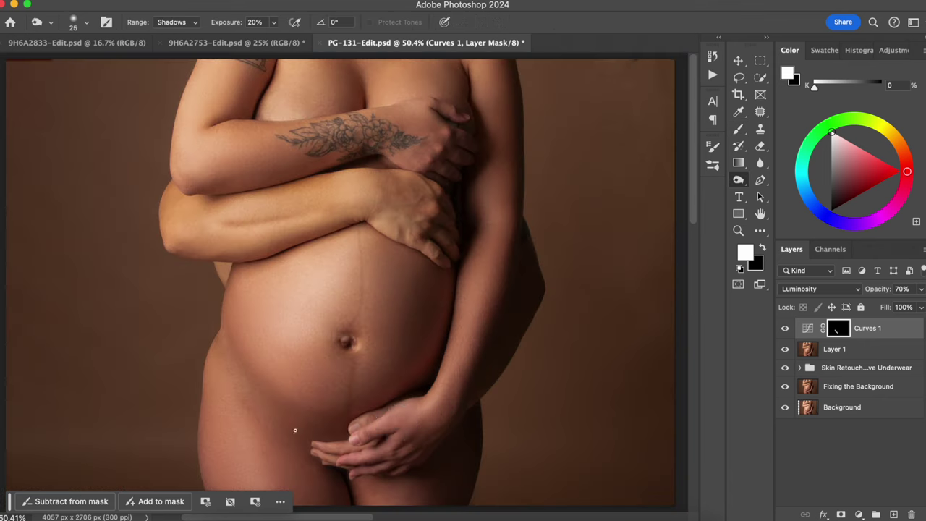
Duplicate the merged Layer 1 beneath the Curves adjustment and activate the Burn tool
{"action": "left_click_drag", "start_coordinate": [410, 422], "coordinate": [434, 378]}
{"action": "key", "text": "super+plus"}
{"action": "key", "text": "super+plus"}
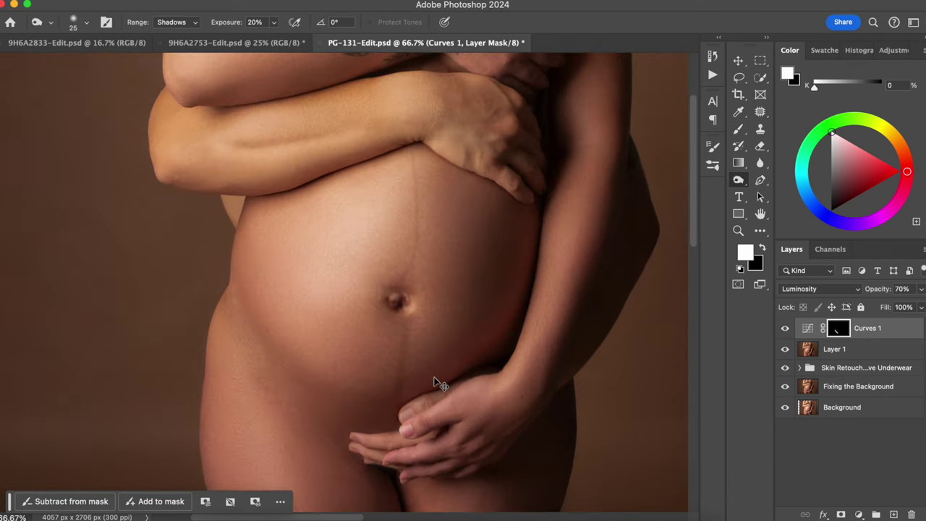
{"action": "left_click_drag", "start_coordinate": [293, 381], "coordinate": [310, 235]}
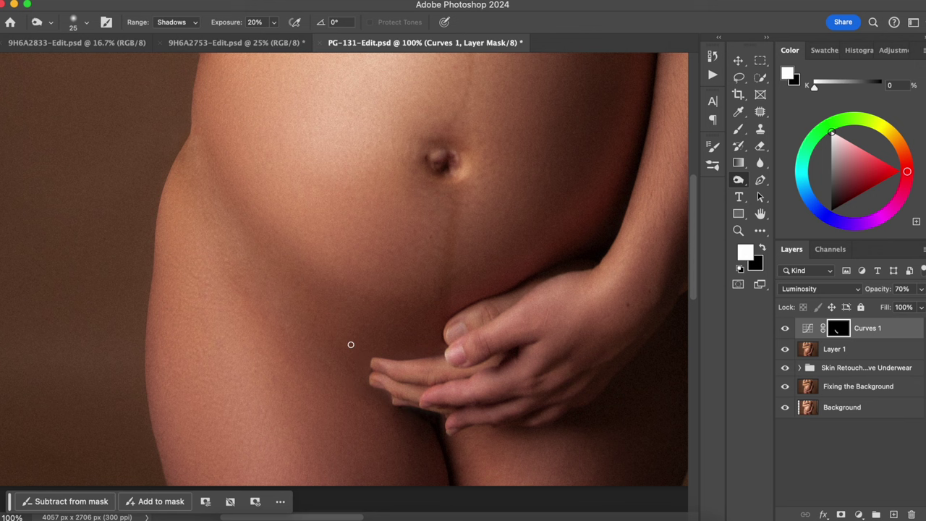
{"action": "left_click", "coordinate": [854, 348]}
{"action": "key", "text": "super+j"}
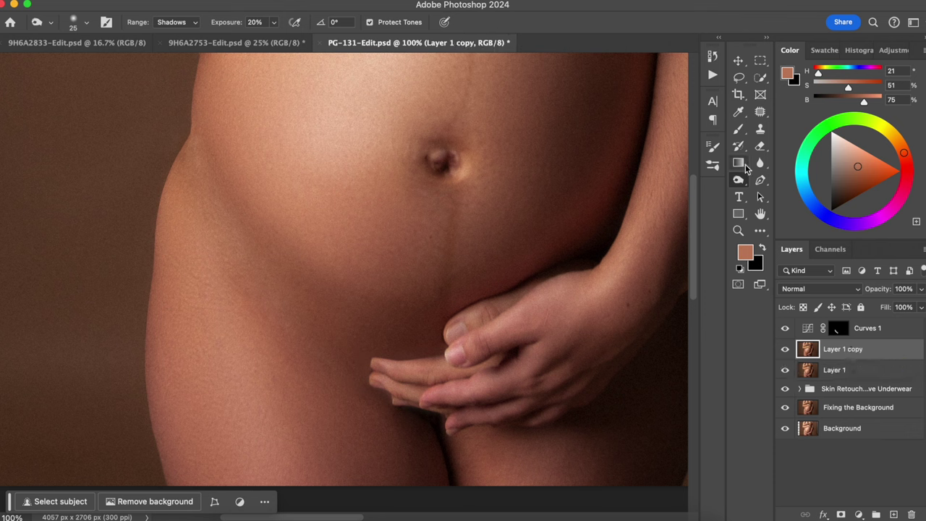
{"action": "left_click", "coordinate": [737, 181]}
{"action": "left_click", "coordinate": [783, 192]}
Set the duplicated layer's blend mode to Saturation and keep that layer selected
{"action": "left_click", "coordinate": [819, 289]}
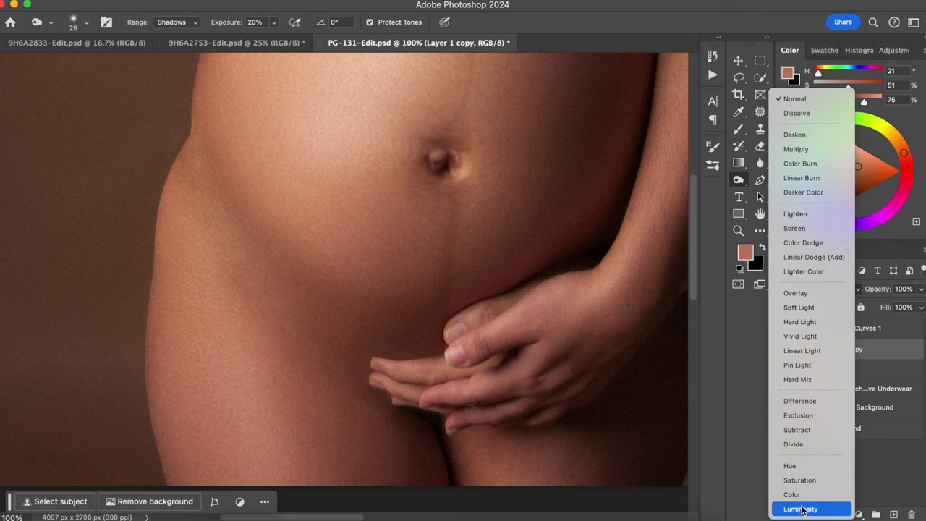
{"action": "left_click", "coordinate": [799, 477]}
{"action": "left_click", "coordinate": [839, 353]}
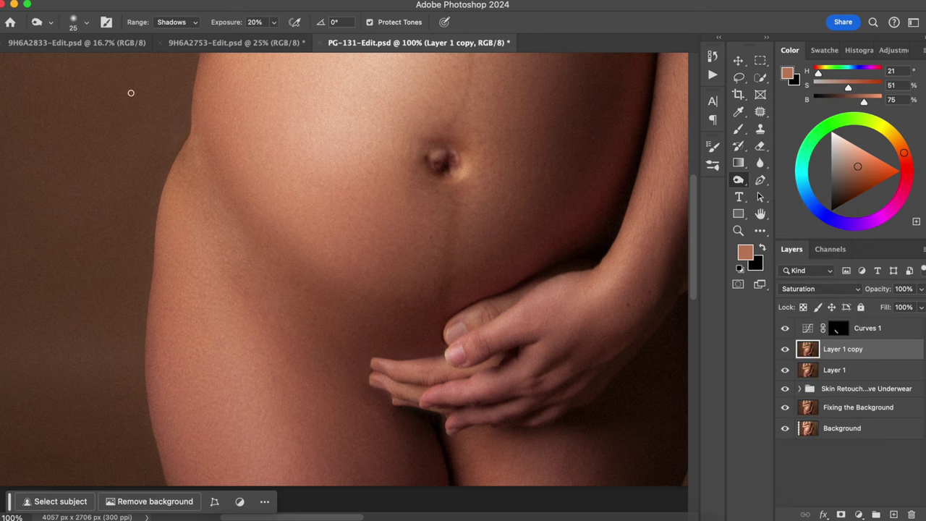
Compare the retouched image with the original Background layer shown on its own
{"action": "left_click", "coordinate": [254, 22]}
{"action": "right_click", "coordinate": [786, 429]}
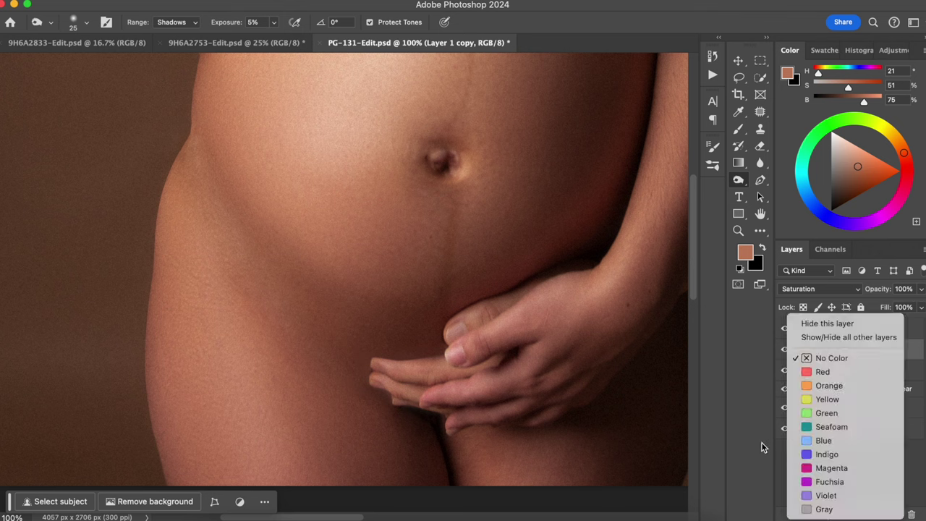
{"action": "left_click", "coordinate": [762, 447]}
{"action": "left_click", "coordinate": [785, 430], "text": "alt"}
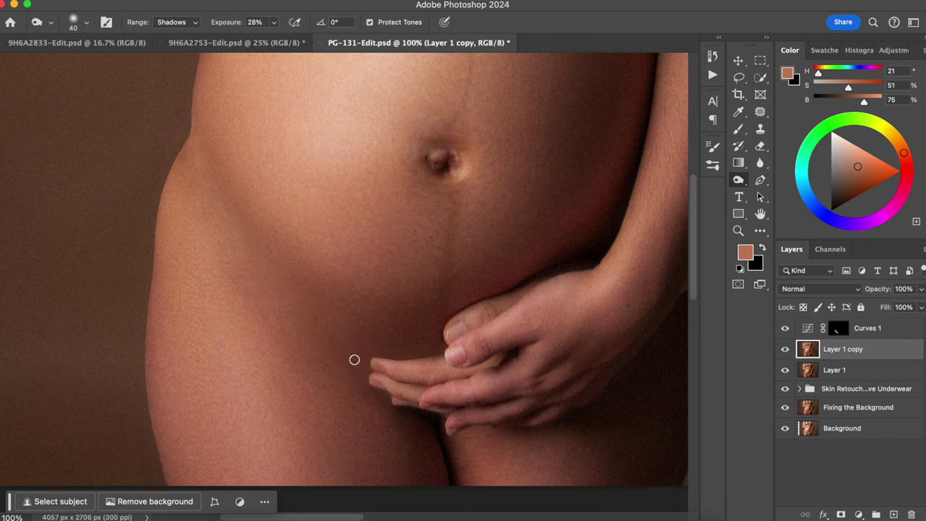
{"action": "left_click", "coordinate": [785, 429], "text": "alt"}
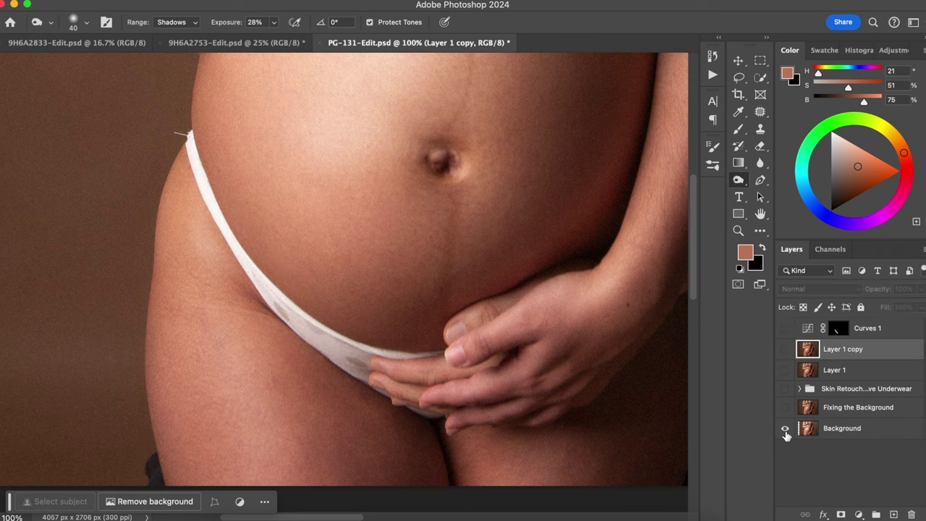
{"action": "left_click", "coordinate": [785, 429], "text": "alt"}
Set the Burn tool's exposure to 5% and darken the lower crease between the thigh and the belly
{"action": "mouse_move", "coordinate": [255, 295]}
{"action": "left_mouse_down"}
{"action": "mouse_move", "coordinate": [360, 359]}
{"action": "mouse_move", "coordinate": [334, 331]}
{"action": "left_mouse_up"}
{"action": "left_click", "coordinate": [255, 23]}
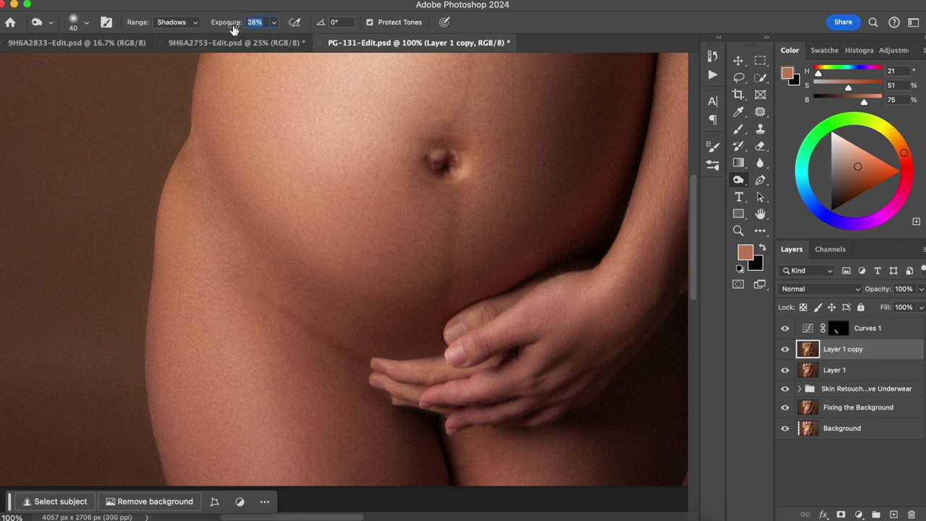
{"action": "left_click_drag", "start_coordinate": [232, 27], "coordinate": [216, 28]}
{"action": "mouse_move", "coordinate": [262, 298]}
{"action": "left_mouse_down"}
{"action": "mouse_move", "coordinate": [367, 363]}
{"action": "mouse_move", "coordinate": [275, 307]}
{"action": "left_mouse_up"}
{"action": "left_click_drag", "start_coordinate": [292, 313], "coordinate": [257, 301]}
{"action": "left_click_drag", "start_coordinate": [257, 301], "coordinate": [341, 340]}
Burn the full crease from the hip notch down to the fingertips with broader strokes, adjusting the brush size
{"action": "key", "text": "bracketright"}
{"action": "key", "text": "bracketright"}
{"action": "key", "text": "bracketright"}
{"action": "mouse_move", "coordinate": [191, 152]}
{"action": "left_mouse_down"}
{"action": "mouse_move", "coordinate": [256, 276]}
{"action": "mouse_move", "coordinate": [199, 163]}
{"action": "mouse_move", "coordinate": [284, 289]}
{"action": "left_mouse_up"}
{"action": "left_click_drag", "start_coordinate": [250, 258], "coordinate": [320, 307]}
{"action": "left_click_drag", "start_coordinate": [377, 342], "coordinate": [378, 337]}
{"action": "left_click_drag", "start_coordinate": [255, 275], "coordinate": [287, 295]}
{"action": "key", "text": "bracketleft"}
{"action": "key", "text": "bracketleft"}
{"action": "key", "text": "bracketleft"}
Set Layer 1 copy's blend mode to Luminosity and burn along the crease from near the hands up to the hip
{"action": "left_click", "coordinate": [832, 289]}
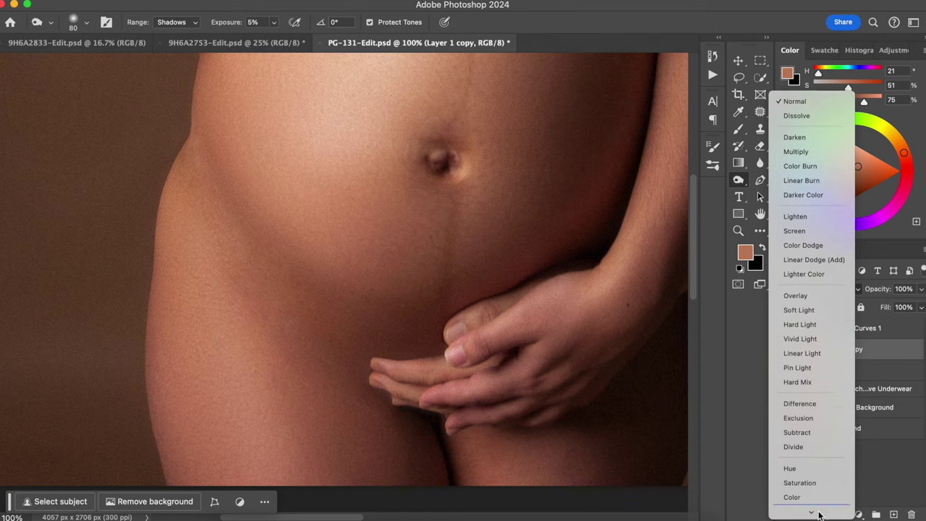
{"action": "left_click", "coordinate": [819, 507]}
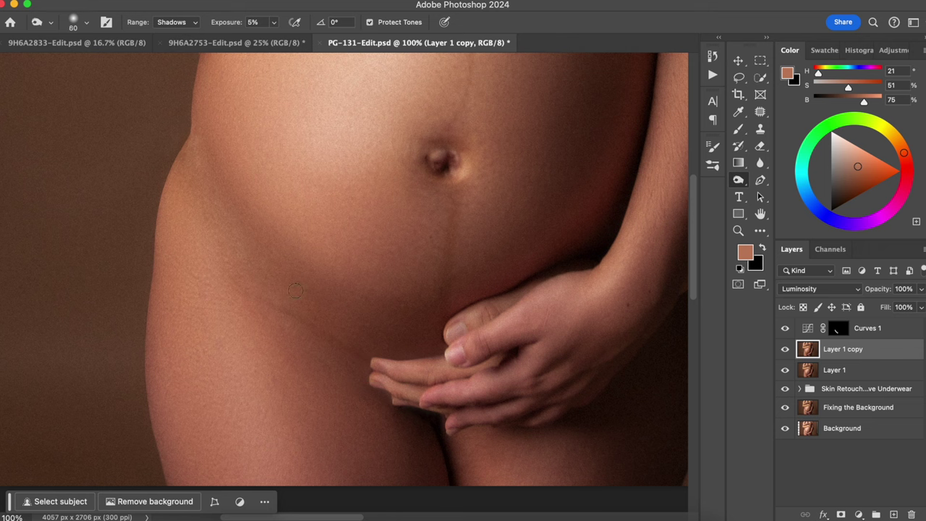
{"action": "key", "text": "bracketright"}
{"action": "key", "text": "bracketright"}
{"action": "key", "text": "bracketright"}
{"action": "key", "text": "bracketright"}
{"action": "key", "text": "bracketright"}
{"action": "mouse_move", "coordinate": [331, 319]}
{"action": "left_mouse_down"}
{"action": "mouse_move", "coordinate": [285, 297]}
{"action": "mouse_move", "coordinate": [237, 238]}
{"action": "mouse_move", "coordinate": [316, 308]}
{"action": "mouse_move", "coordinate": [195, 174]}
{"action": "left_mouse_up"}
{"action": "left_click_drag", "start_coordinate": [293, 313], "coordinate": [256, 278]}
Burn the upper part of the crease beside the hip, varying the brush between 70 and 125 px
{"action": "key", "text": "bracketleft"}
{"action": "key", "text": "bracketleft"}
{"action": "key", "text": "bracketleft"}
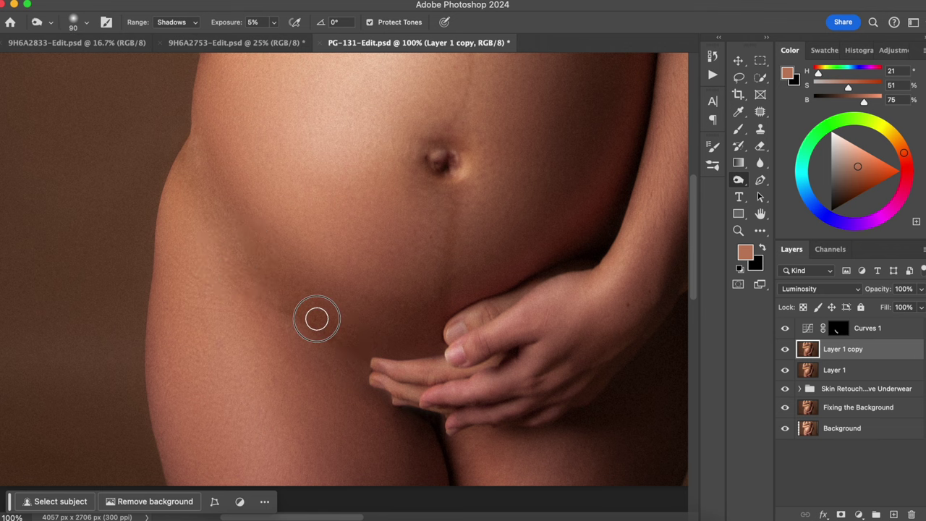
{"action": "mouse_move", "coordinate": [228, 230]}
{"action": "left_mouse_down"}
{"action": "mouse_move", "coordinate": [253, 253]}
{"action": "mouse_move", "coordinate": [201, 145]}
{"action": "mouse_move", "coordinate": [218, 212]}
{"action": "mouse_move", "coordinate": [199, 213]}
{"action": "mouse_move", "coordinate": [235, 269]}
{"action": "left_mouse_up"}
{"action": "key", "text": "bracketleft"}
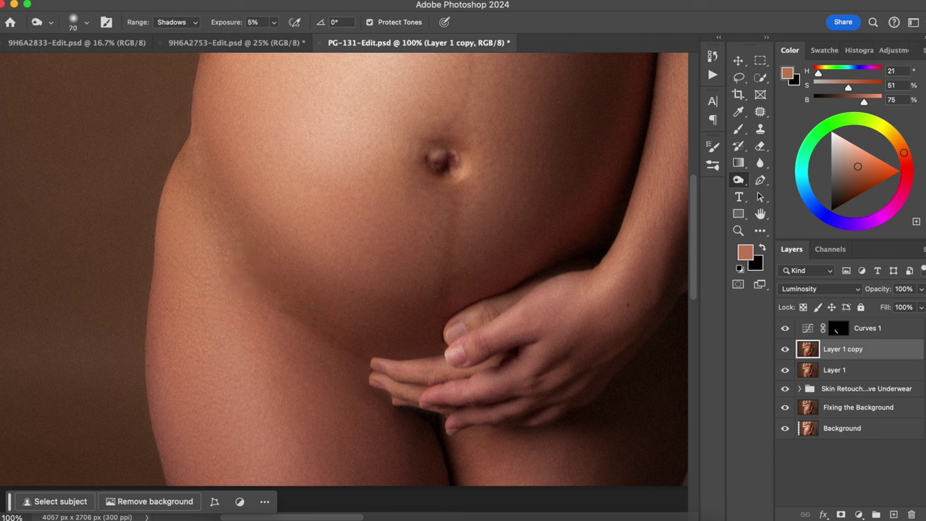
{"action": "key", "text": "bracketright"}
{"action": "key", "text": "bracketright"}
{"action": "key", "text": "bracketright"}
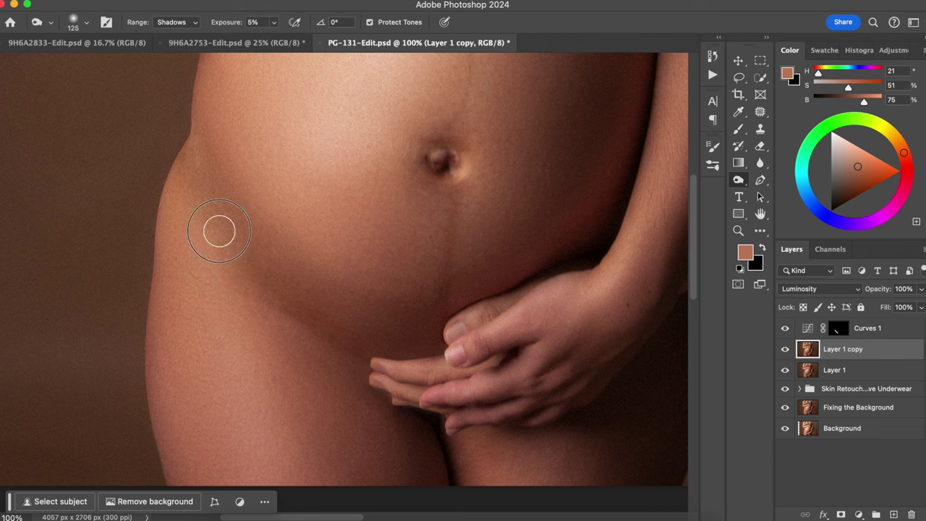
Burn the notch where the belly meets the hip with a smaller brush and restore the brush to 100 px
{"action": "key", "text": "bracketleft"}
{"action": "key", "text": "bracketleft"}
{"action": "key", "text": "bracketleft"}
{"action": "key", "text": "bracketleft"}
{"action": "left_click_drag", "start_coordinate": [193, 149], "coordinate": [202, 186]}
{"action": "key", "text": "bracketright"}
{"action": "key", "text": "bracketright"}
{"action": "key", "text": "bracketright"}
{"action": "key", "text": "bracketright"}
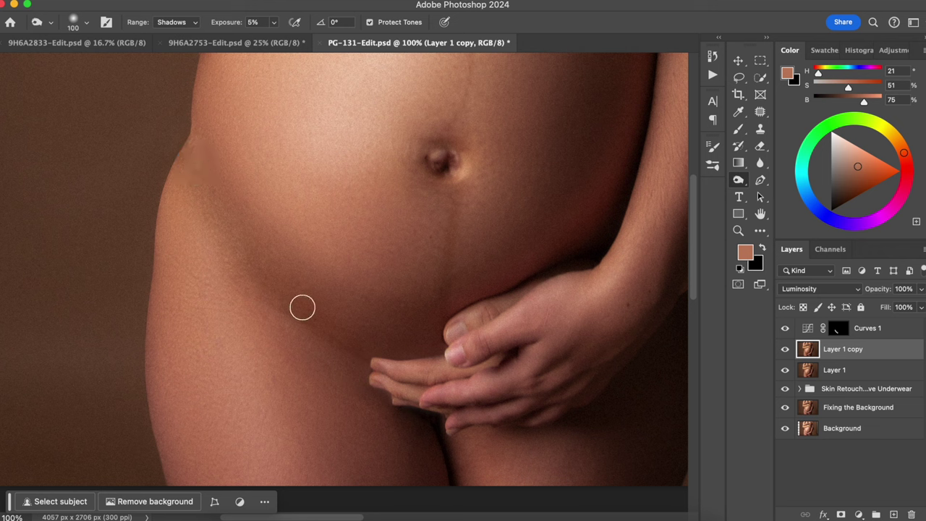
Burn the hip end of the crease and the skin just above the fingertips, varying the brush between 80 and 175 px
{"action": "key", "text": "bracketright"}
{"action": "key", "text": "bracketright"}
{"action": "key", "text": "bracketright"}
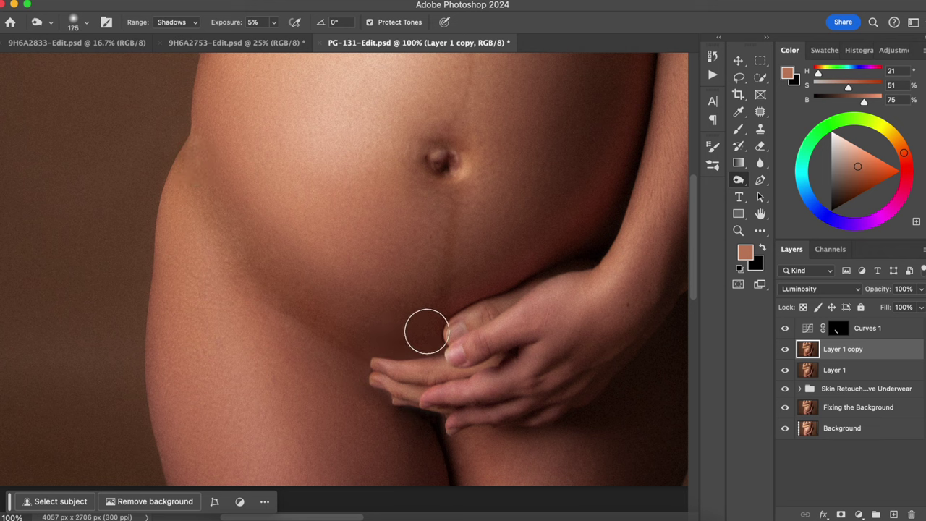
{"action": "key", "text": "bracketleft"}
{"action": "key", "text": "bracketleft"}
{"action": "key", "text": "bracketleft"}
{"action": "key", "text": "bracketleft"}
{"action": "mouse_move", "coordinate": [201, 186]}
{"action": "left_mouse_down"}
{"action": "mouse_move", "coordinate": [269, 293]}
{"action": "mouse_move", "coordinate": [194, 169]}
{"action": "mouse_move", "coordinate": [214, 222]}
{"action": "mouse_move", "coordinate": [233, 238]}
{"action": "mouse_move", "coordinate": [210, 210]}
{"action": "mouse_move", "coordinate": [258, 269]}
{"action": "mouse_move", "coordinate": [201, 179]}
{"action": "left_mouse_up"}
{"action": "key", "text": "bracketright"}
{"action": "left_click_drag", "start_coordinate": [407, 334], "coordinate": [367, 344]}
{"action": "key", "text": "bracketleft"}
{"action": "key", "text": "bracketleft"}
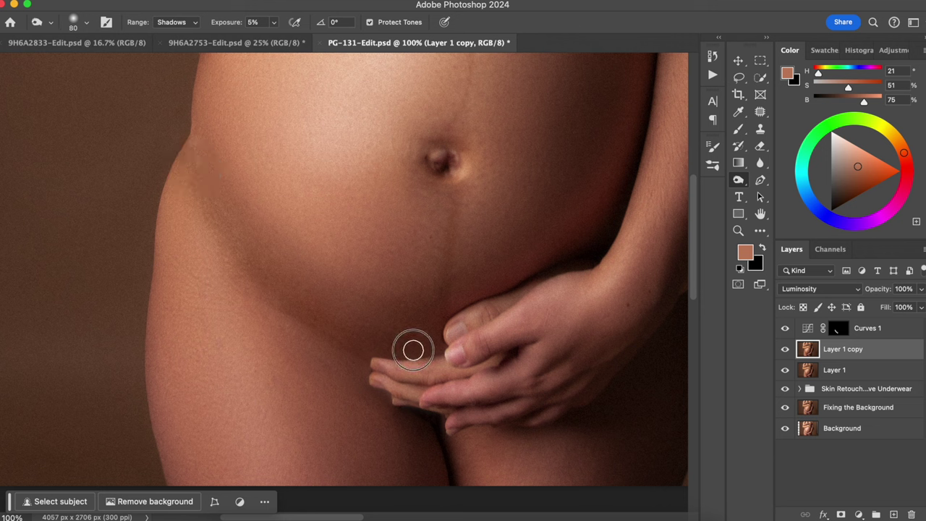
{"action": "key", "text": "bracketright"}
{"action": "key", "text": "bracketright"}
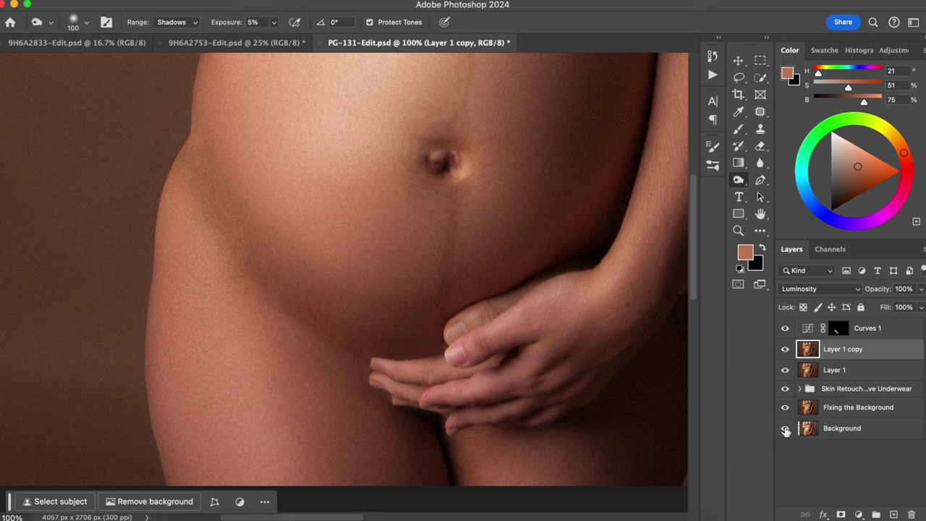
Compare the retouch with the original Background and merge Layer 1, Layer 1 copy and Curves 1 into one layer
{"action": "left_click", "coordinate": [785, 431], "text": "alt"}
{"action": "left_click", "coordinate": [785, 430], "text": "alt"}
{"action": "left_click", "coordinate": [784, 430], "text": "alt"}
{"action": "left_click", "coordinate": [784, 430], "text": "alt"}
{"action": "left_click", "coordinate": [869, 373]}
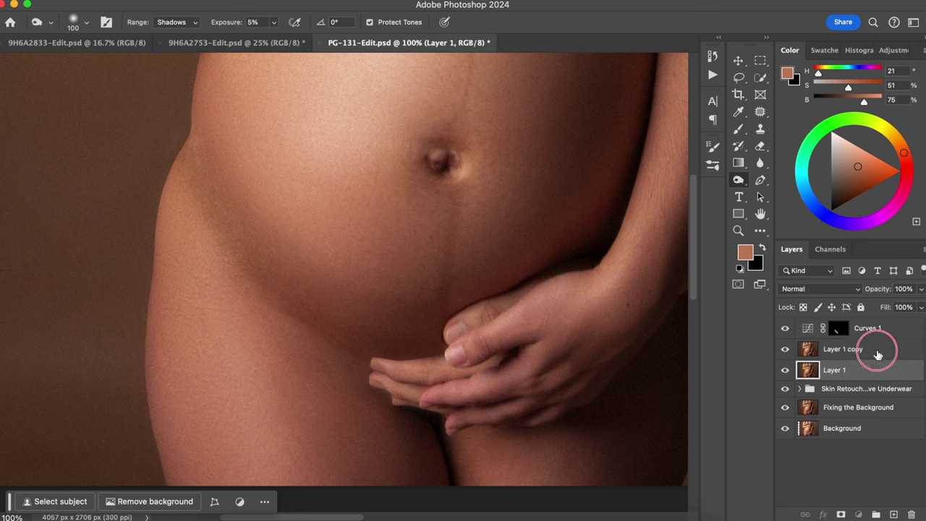
{"action": "left_click", "coordinate": [888, 329], "text": "shift"}
{"action": "key", "text": "super+e"}
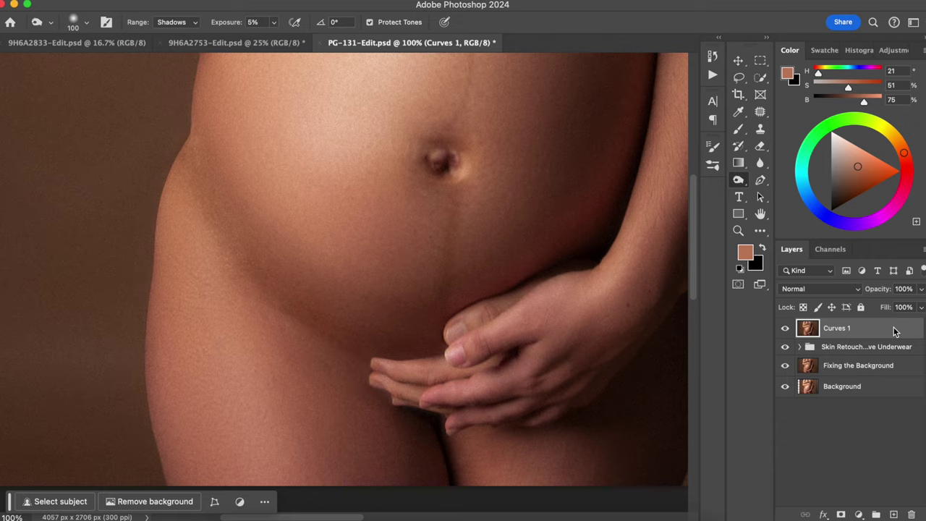
Open the merged layer in Liquify and try to push the outer hip contour slightly outward
{"action": "key", "text": "shift+super+x"}
{"action": "left_click_drag", "start_coordinate": [125, 308], "coordinate": [249, 407]}
{"action": "mouse_move", "coordinate": [394, 316]}
{"action": "left_mouse_down"}
{"action": "mouse_move", "coordinate": [295, 284]}
{"action": "mouse_move", "coordinate": [272, 265]}
{"action": "left_mouse_up"}
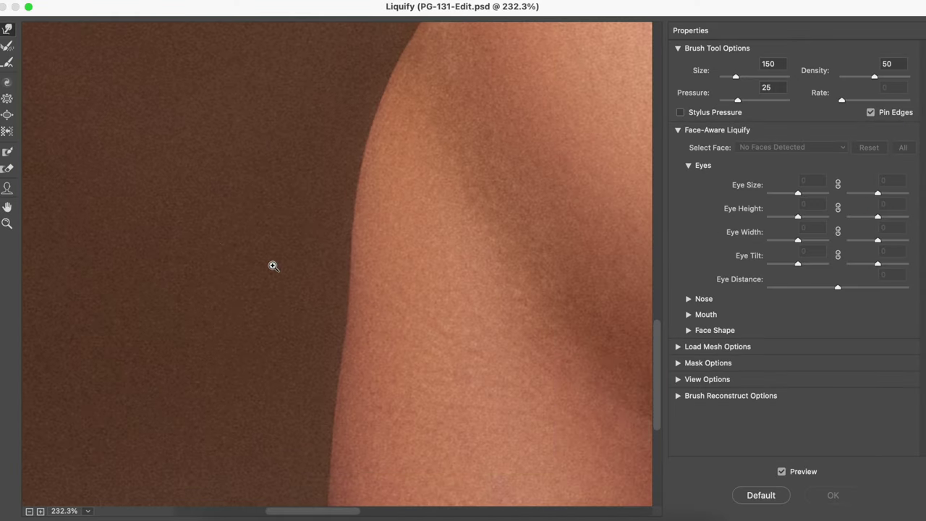
{"action": "scroll", "coordinate": [273, 265], "scroll_direction": "down", "scroll_amount": 2}
{"action": "left_click_drag", "start_coordinate": [317, 399], "coordinate": [238, 409]}
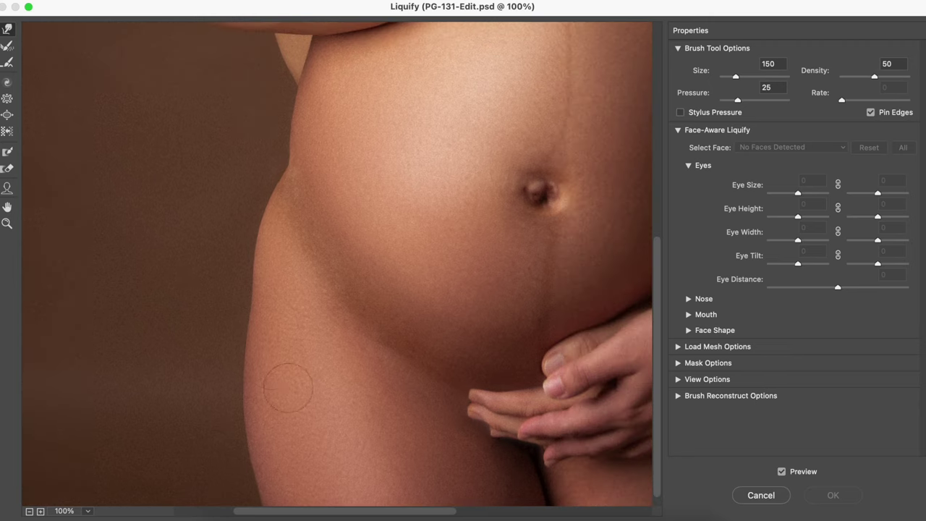
{"action": "key", "text": "]"}
{"action": "key", "text": "]"}
{"action": "key", "text": "]"}
{"action": "key", "text": "]"}
{"action": "left_click_drag", "start_coordinate": [249, 311], "coordinate": [238, 306]}
Try to smooth the hip and outer thigh contour in Liquify with a brush of 400 to 500 px
{"action": "key", "text": "bracketright"}
{"action": "key", "text": "bracketright"}
{"action": "key", "text": "bracketright"}
{"action": "key", "text": "bracketright"}
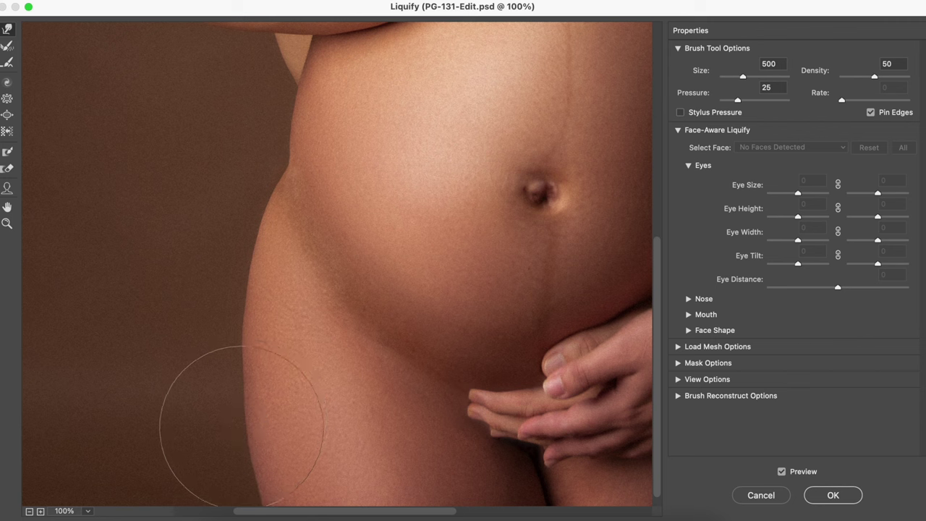
{"action": "key", "text": "bracketleft"}
{"action": "key", "text": "bracketleft"}
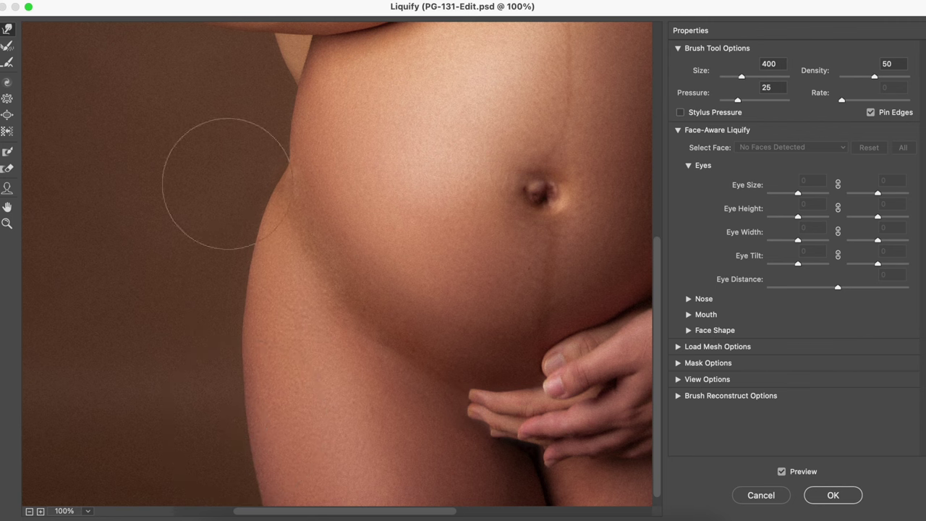
{"action": "key", "text": "bracketright"}
{"action": "key", "text": "bracketright"}
{"action": "left_click_drag", "start_coordinate": [426, 212], "coordinate": [297, 159]}
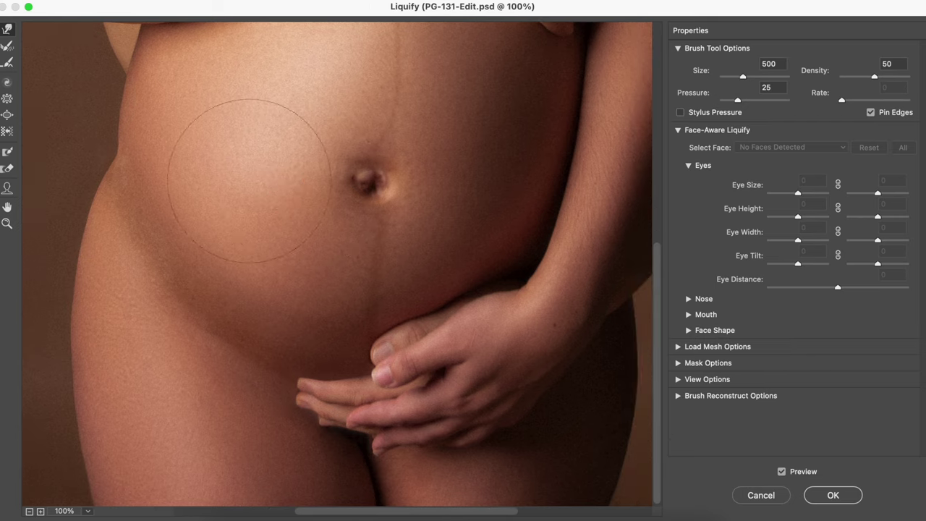
Try to push the side of the belly outward in Liquify with a 700 px brush
{"action": "key", "text": "bracketleft"}
{"action": "key", "text": "bracketleft"}
{"action": "key", "text": "bracketright"}
{"action": "key", "text": "bracketright"}
{"action": "key", "text": "bracketright"}
{"action": "key", "text": "bracketright"}
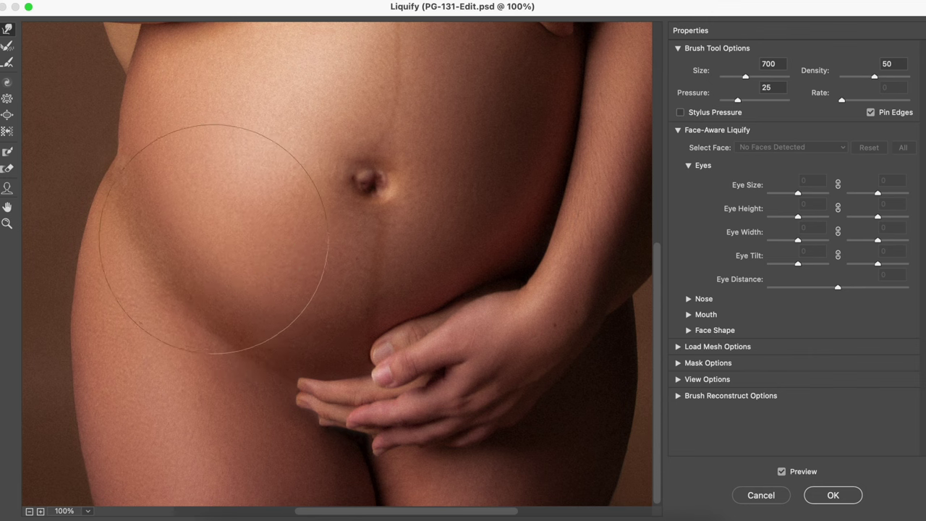
{"action": "left_click_drag", "start_coordinate": [207, 167], "coordinate": [197, 167]}
{"action": "key", "text": "bracketleft"}
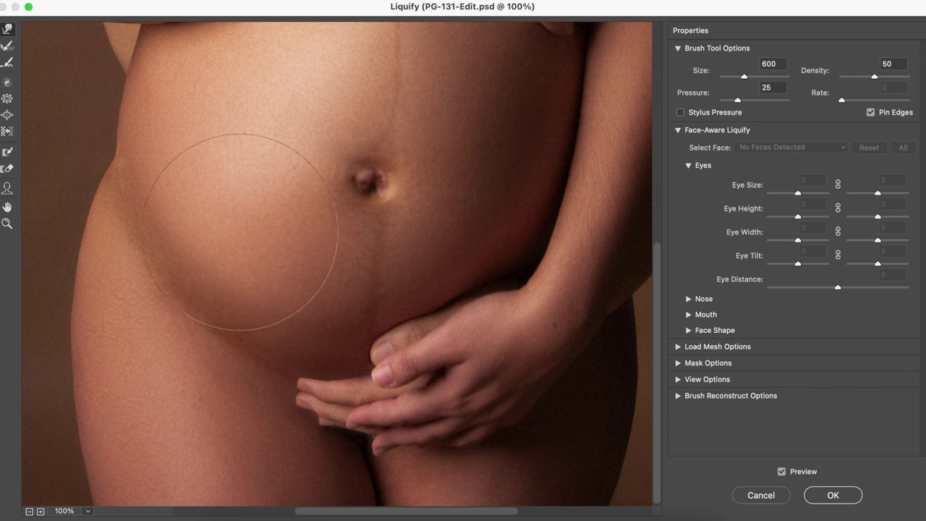
Try to reshape the hip and thigh inward in Liquify, enlarging the brush up to 1000 px
{"action": "key", "text": "super+minus"}
{"action": "key", "text": "bracketleft"}
{"action": "key", "text": "space"}
{"action": "left_click_drag", "start_coordinate": [256, 339], "coordinate": [259, 340]}
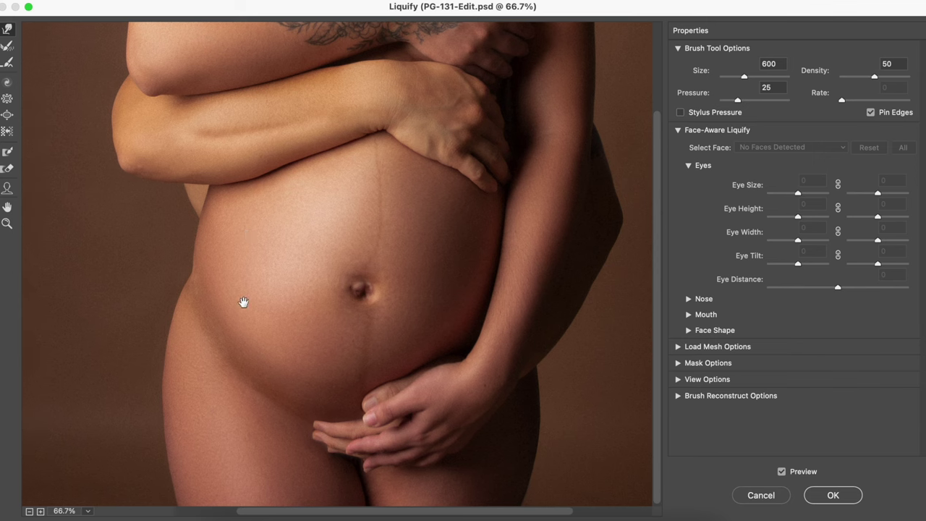
{"action": "key", "text": "bracketleft"}
{"action": "key", "text": "bracketright"}
{"action": "key", "text": "bracketright"}
{"action": "key", "text": "bracketright"}
{"action": "key", "text": "bracketright"}
{"action": "key", "text": "bracketright"}
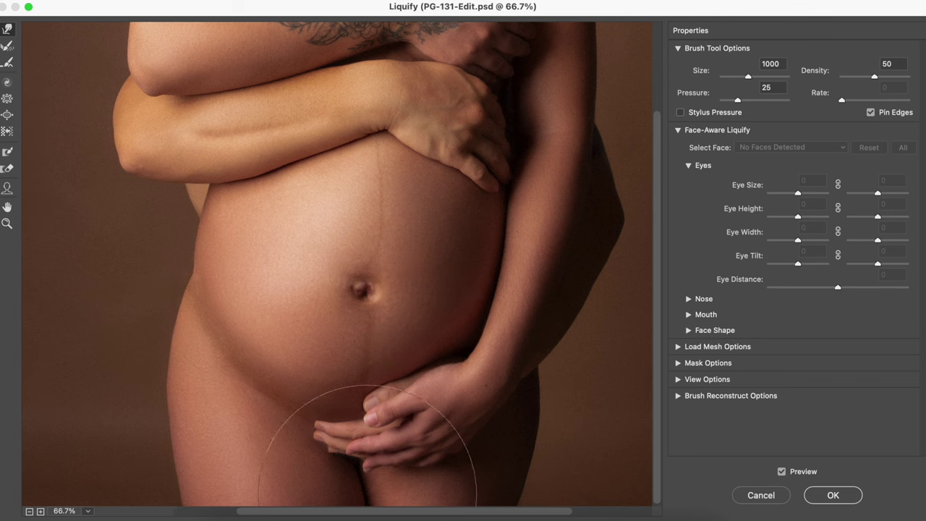
Try to refine the belly and waist contour in Liquify with varied brush sizes, and cancel the Liquify changes
{"action": "key", "text": "bracketleft"}
{"action": "key", "text": "bracketleft"}
{"action": "key", "text": "bracketleft"}
{"action": "key", "text": "bracketleft"}
{"action": "key", "text": "bracketleft"}
{"action": "key", "text": "bracketleft"}
{"action": "key", "text": "bracketleft"}
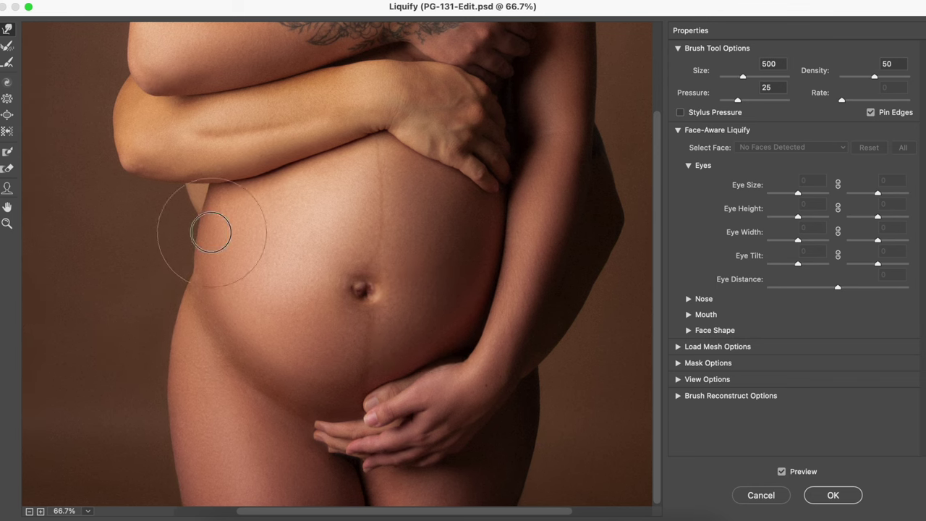
{"action": "key", "text": "bracketright"}
{"action": "key", "text": "bracketright"}
{"action": "key", "text": "bracketright"}
{"action": "key", "text": "bracketleft"}
{"action": "key", "text": "bracketleft"}
{"action": "key", "text": "bracketleft"}
{"action": "key", "text": "bracketleft"}
{"action": "key", "text": "bracketleft"}
{"action": "key", "text": "bracketleft"}
{"action": "key", "text": "bracketright"}
{"action": "key", "text": "bracketright"}
{"action": "key", "text": "bracketright"}
{"action": "key", "text": "bracketright"}
{"action": "key", "text": "bracketright"}
{"action": "key", "text": "bracketright"}
{"action": "key", "text": "bracketright"}
{"action": "key", "text": "bracketright"}
{"action": "key", "text": "bracketleft"}
{"action": "key", "text": "bracketleft"}
{"action": "scroll", "coordinate": [529, 283], "scroll_direction": "left", "scroll_amount": 1}
{"action": "left_click", "coordinate": [762, 496]}
Patch the skin where the side of the belly meets the hip with the Patch tool and deselect
{"action": "key", "text": "super+plus"}
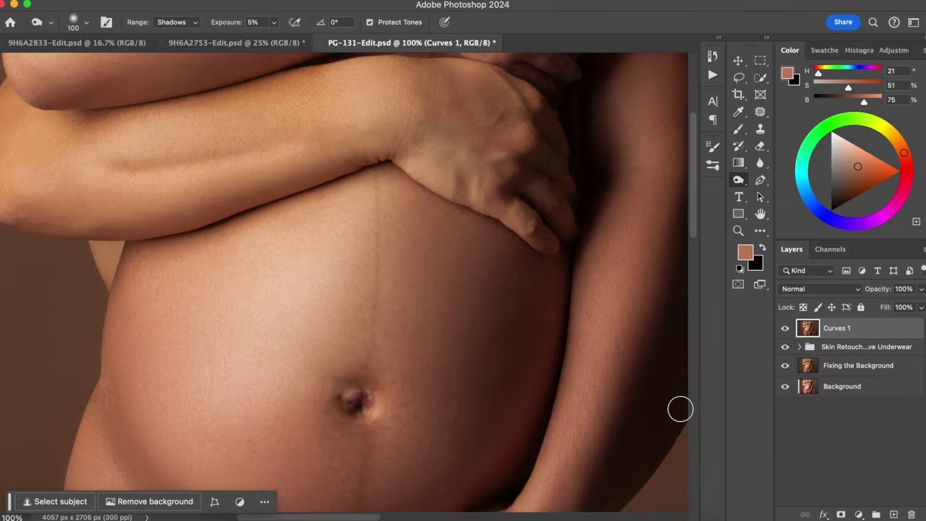
{"action": "left_click_drag", "start_coordinate": [277, 318], "coordinate": [402, 230]}
{"action": "key", "text": "super+plus"}
{"action": "left_click_drag", "start_coordinate": [219, 251], "coordinate": [300, 222]}
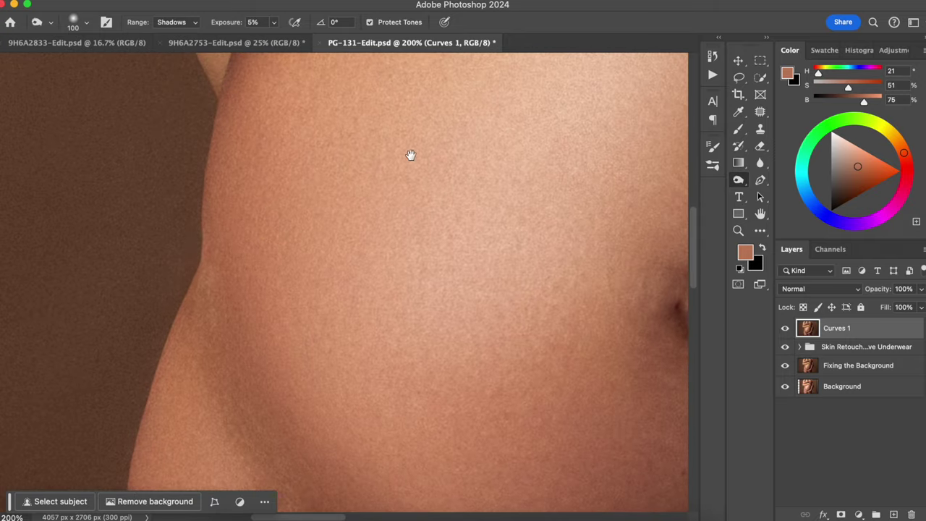
{"action": "left_click", "coordinate": [759, 111]}
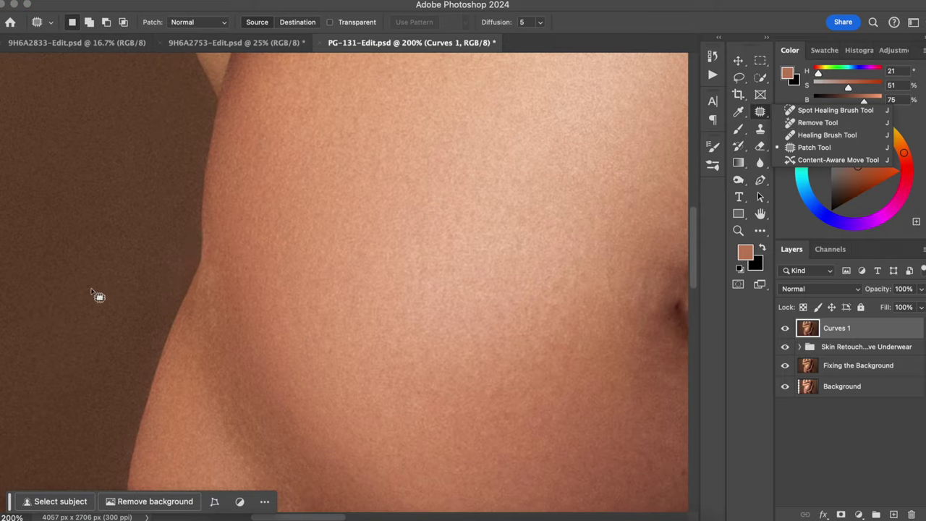
{"action": "mouse_move", "coordinate": [210, 255]}
{"action": "left_mouse_down"}
{"action": "mouse_move", "coordinate": [194, 301]}
{"action": "mouse_move", "coordinate": [207, 340]}
{"action": "mouse_move", "coordinate": [227, 304]}
{"action": "mouse_move", "coordinate": [219, 259]}
{"action": "mouse_move", "coordinate": [266, 340]}
{"action": "left_mouse_up"}
{"action": "key", "text": "ctrl+d"}
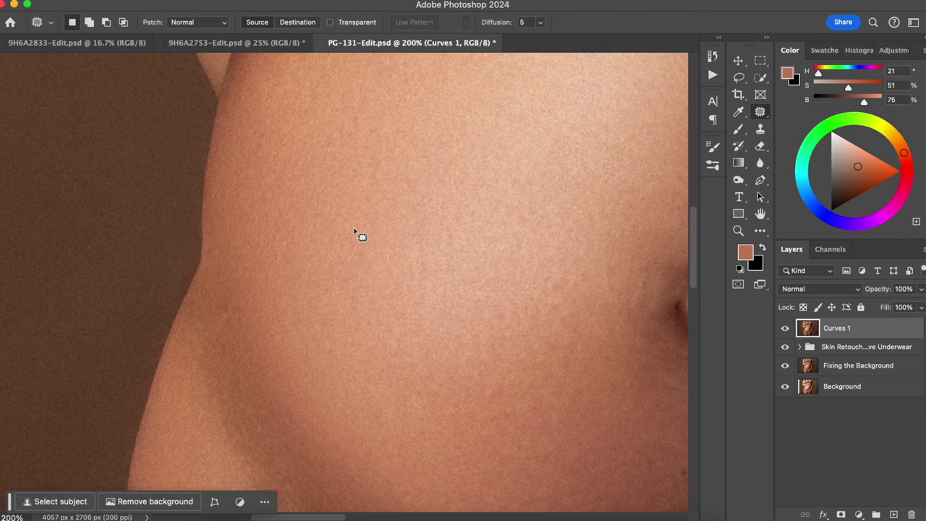
Compare the whole image with and without the merged Curves 1 layer
{"action": "key", "text": "ctrl+0"}
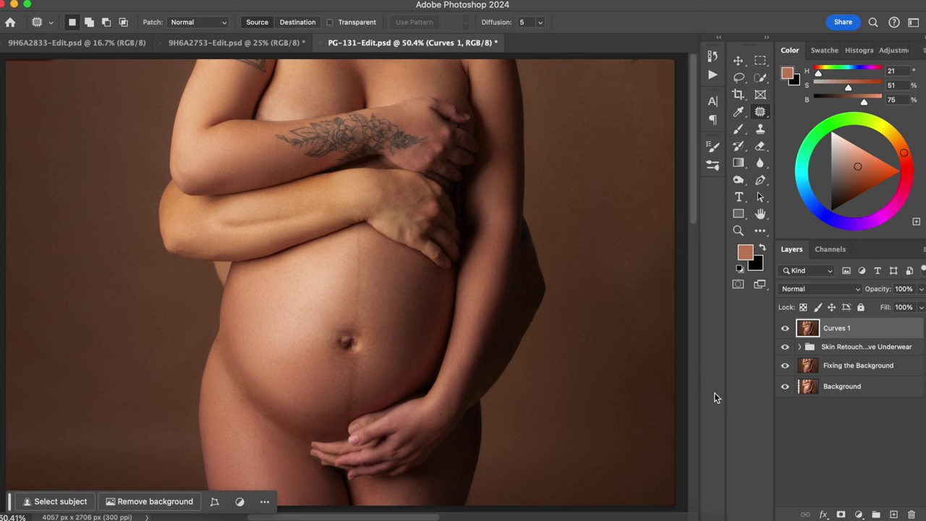
{"action": "left_click", "coordinate": [785, 329]}
{"action": "left_click", "coordinate": [784, 328]}
{"action": "left_click", "coordinate": [785, 329]}
{"action": "left_click", "coordinate": [785, 329]}
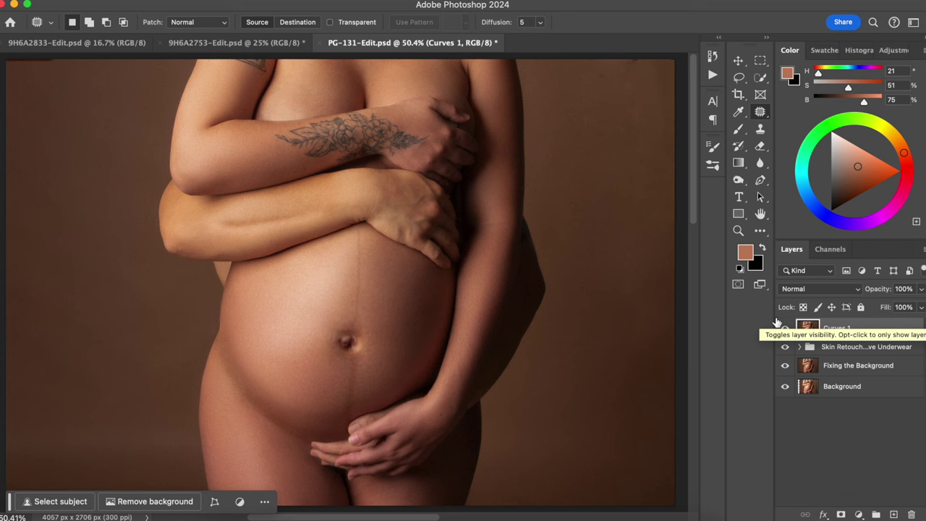
Patch two spots along the edge between the breast and the tattooed forearm, deselecting after each
{"action": "key", "text": "super+plus"}
{"action": "key", "text": "super+plus"}
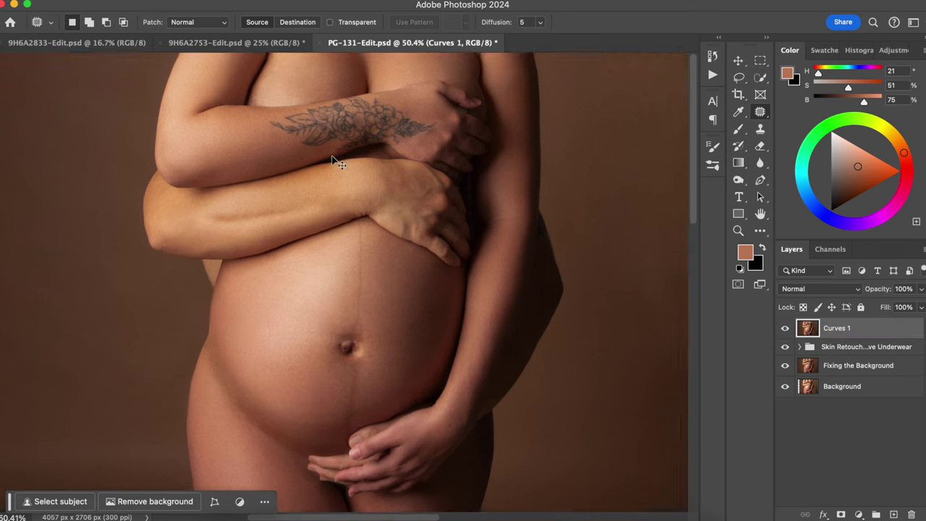
{"action": "left_click_drag", "start_coordinate": [304, 294], "coordinate": [298, 321]}
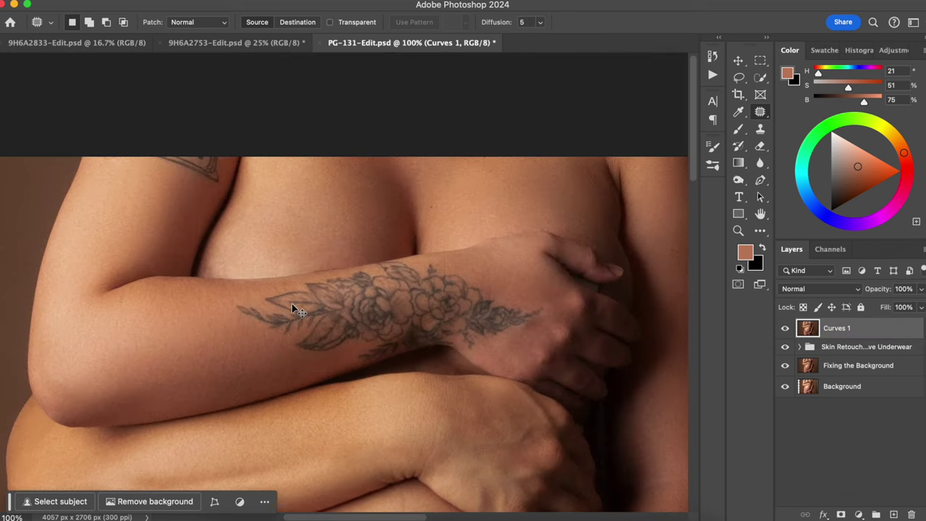
{"action": "key", "text": "super+plus"}
{"action": "mouse_move", "coordinate": [275, 261]}
{"action": "left_mouse_down"}
{"action": "mouse_move", "coordinate": [277, 253]}
{"action": "mouse_move", "coordinate": [310, 271]}
{"action": "mouse_move", "coordinate": [351, 264]}
{"action": "mouse_move", "coordinate": [213, 271]}
{"action": "mouse_move", "coordinate": [253, 272]}
{"action": "left_mouse_up"}
{"action": "key", "text": "super+d"}
{"action": "left_click_drag", "start_coordinate": [272, 264], "coordinate": [213, 273]}
{"action": "key", "text": "super+d"}
Clone away the uneven edge between the breast and the tattooed forearm with the Clone Stamp at 82% opacity
{"action": "key", "text": "s"}
{"action": "left_click_drag", "start_coordinate": [238, 22], "coordinate": [245, 22]}
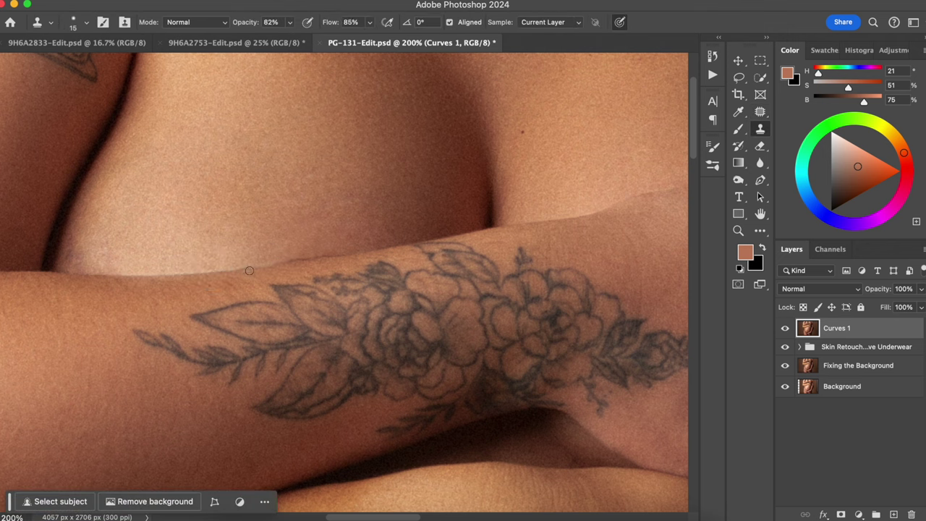
{"action": "left_click_drag", "start_coordinate": [260, 268], "coordinate": [309, 257]}
Patch small blemishes found while checking the skin closely with the Patch tool, deselecting after each
{"action": "key", "text": "j"}
{"action": "left_click_drag", "start_coordinate": [202, 151], "coordinate": [209, 191]}
{"action": "left_click_drag", "start_coordinate": [367, 105], "coordinate": [151, 233]}
{"action": "left_click_drag", "start_coordinate": [376, 289], "coordinate": [160, 248]}
{"action": "left_click_drag", "start_coordinate": [554, 341], "coordinate": [335, 217]}
{"action": "left_click_drag", "start_coordinate": [94, 282], "coordinate": [362, 217]}
{"action": "left_click_drag", "start_coordinate": [537, 368], "coordinate": [516, 261]}
{"action": "key", "text": "super+plus"}
{"action": "key", "text": "super+plus"}
{"action": "left_click_drag", "start_coordinate": [480, 414], "coordinate": [482, 409]}
{"action": "left_click_drag", "start_coordinate": [502, 407], "coordinate": [475, 410]}
{"action": "key", "text": "super+d"}
{"action": "mouse_move", "coordinate": [506, 382]}
{"action": "left_mouse_down"}
{"action": "mouse_move", "coordinate": [586, 386]}
{"action": "mouse_move", "coordinate": [550, 413]}
{"action": "left_mouse_up"}
{"action": "key", "text": "super+d"}
{"action": "key", "text": "super+d"}
Patch the remaining small marks across the whole photo, including the backdrop beside the arm, and deselect
{"action": "left_click_drag", "start_coordinate": [543, 175], "coordinate": [482, 325]}
{"action": "key", "text": "super+0"}
{"action": "mouse_move", "coordinate": [102, 423]}
{"action": "left_mouse_down"}
{"action": "mouse_move", "coordinate": [84, 450]}
{"action": "mouse_move", "coordinate": [102, 424]}
{"action": "left_mouse_up"}
{"action": "left_click_drag", "start_coordinate": [137, 178], "coordinate": [193, 375]}
{"action": "left_click_drag", "start_coordinate": [199, 214], "coordinate": [144, 250]}
{"action": "key", "text": "super+d"}
{"action": "left_click_drag", "start_coordinate": [549, 260], "coordinate": [231, 219]}
{"action": "mouse_move", "coordinate": [479, 174]}
{"action": "left_mouse_down"}
{"action": "mouse_move", "coordinate": [420, 170]}
{"action": "mouse_move", "coordinate": [420, 182]}
{"action": "left_mouse_up"}
{"action": "key", "text": "super+d"}
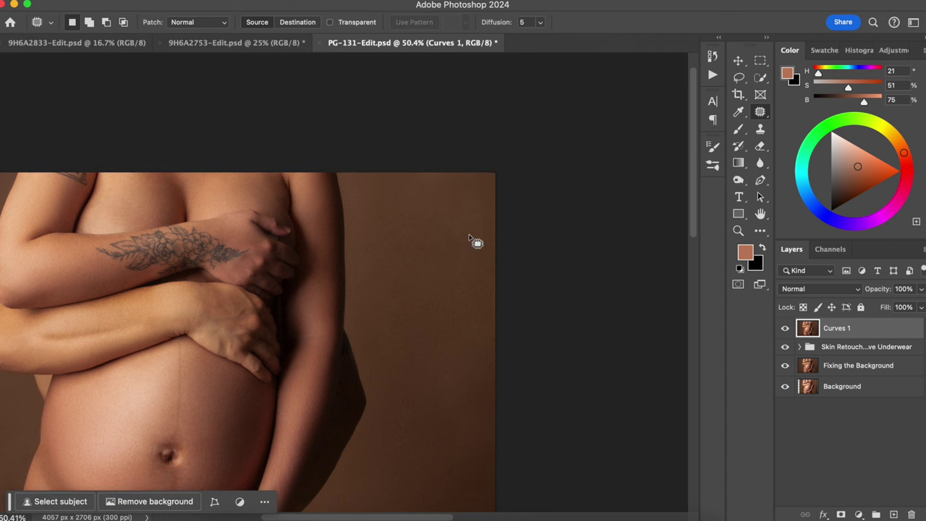
Run the Blur Background action to smooth the backdrop behind the model and collapse the BLURRY BACKGROUND group
{"action": "key", "text": "i"}
{"action": "left_click", "coordinate": [713, 74]}
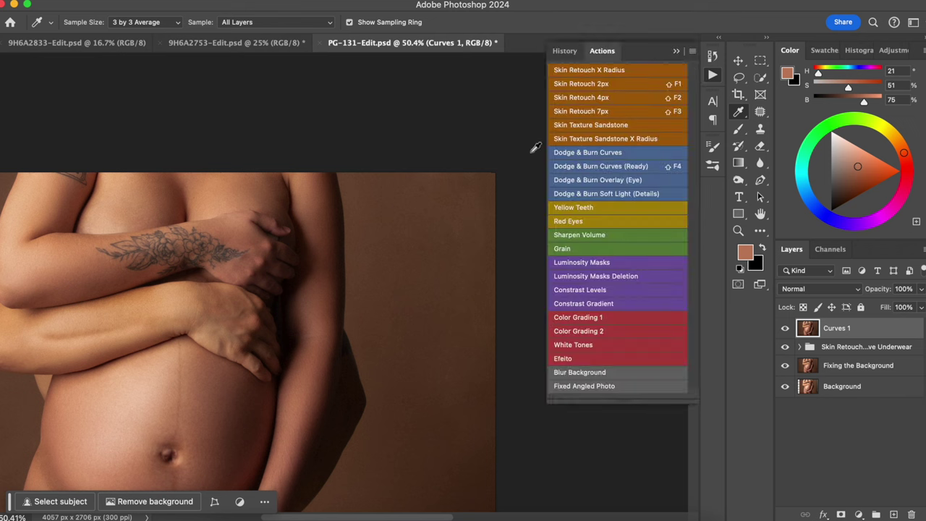
{"action": "left_click", "coordinate": [588, 375]}
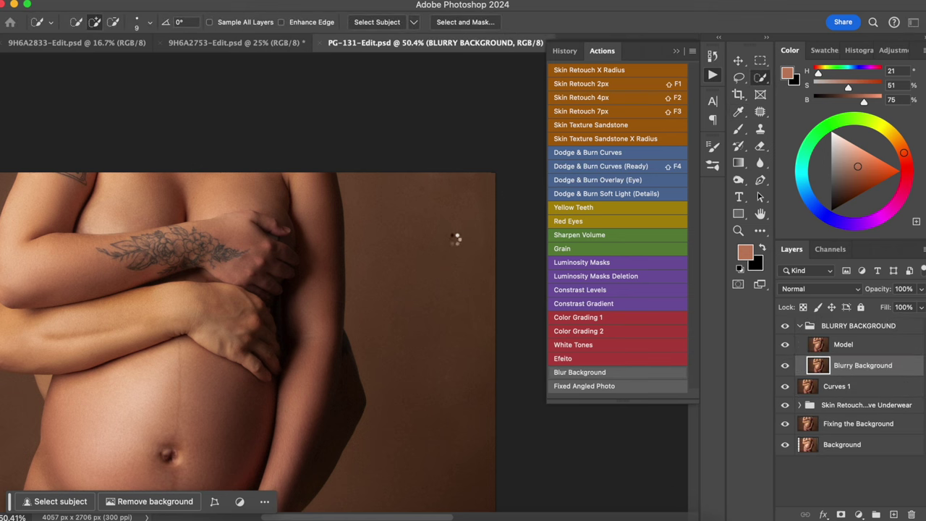
{"action": "left_click", "coordinate": [718, 82]}
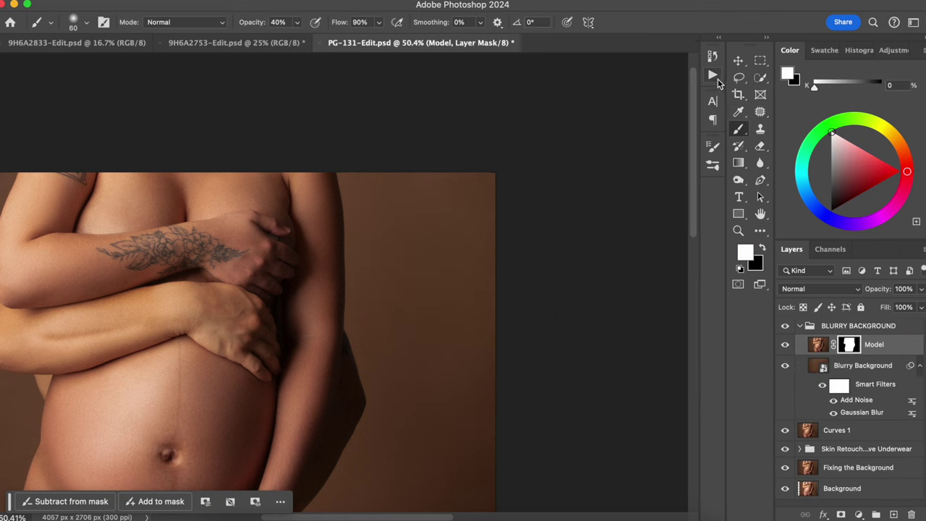
{"action": "left_click_drag", "start_coordinate": [412, 353], "coordinate": [591, 247]}
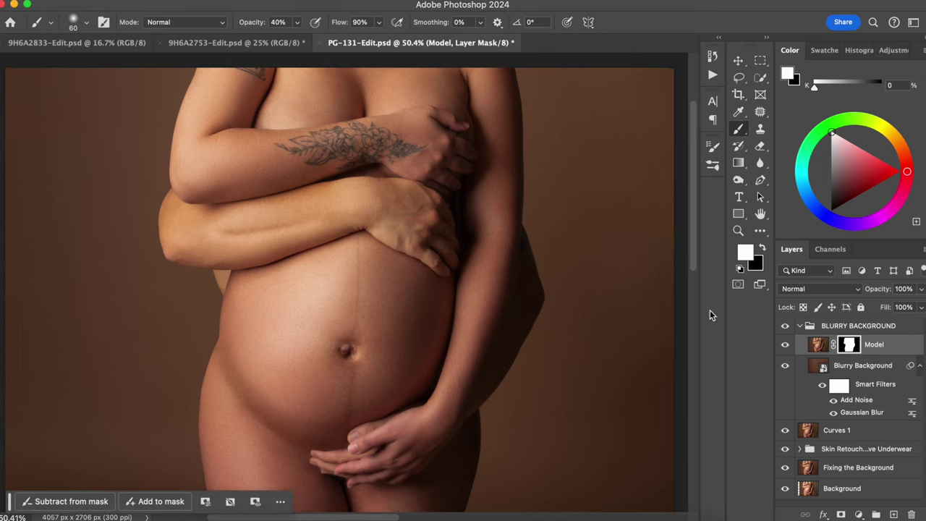
{"action": "left_click", "coordinate": [799, 325]}
{"action": "key", "text": "super+minus"}
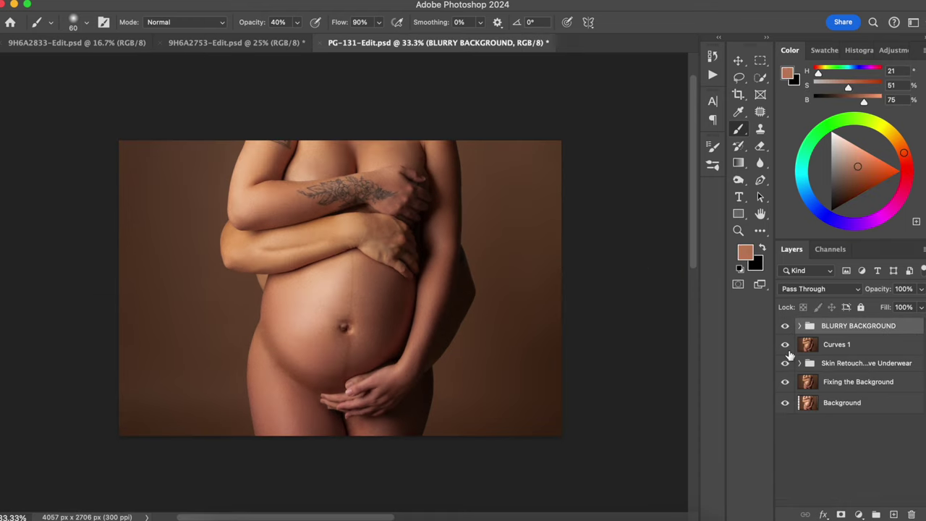
Group the layers from BLURRY BACKGROUND through Fixing the Background and rename the group REMOVE UNDERWEAR
{"action": "left_click", "coordinate": [856, 384], "text": "shift"}
{"action": "key", "text": "super+g"}
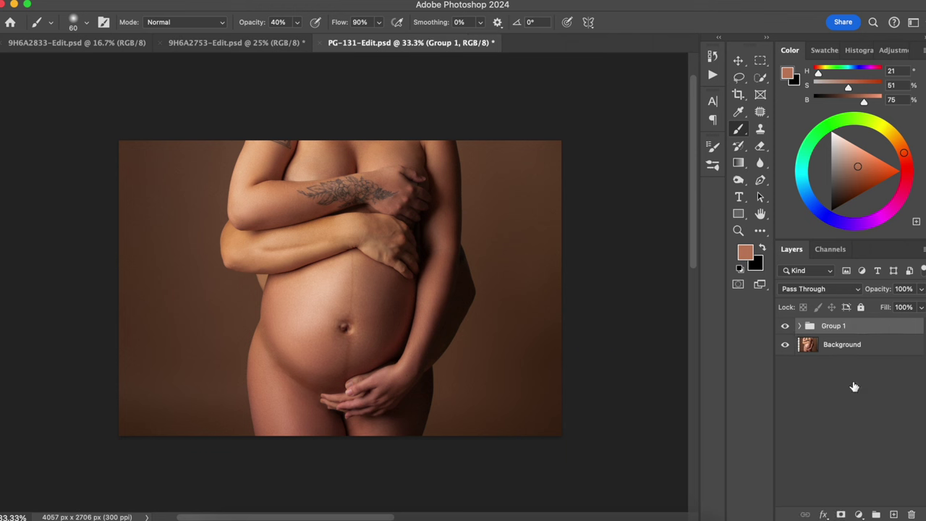
{"action": "left_click", "coordinate": [832, 330]}
{"action": "double_click", "coordinate": [832, 327]}
{"action": "type", "text": "REMOVE UNDERWEAR"}
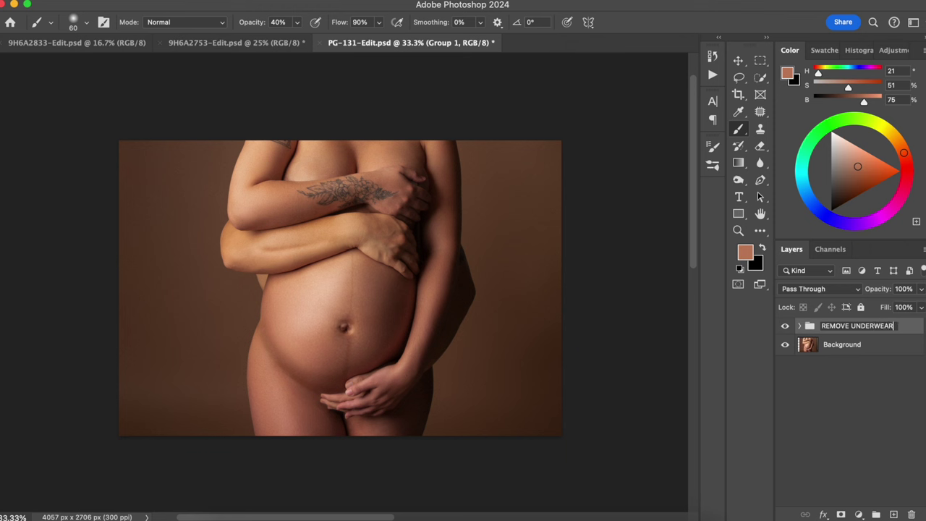
{"action": "key", "text": "Return"}
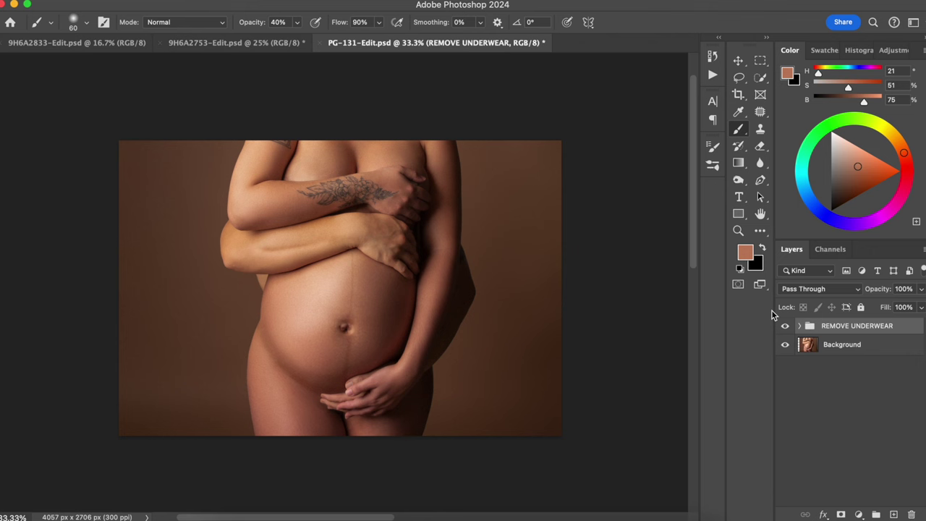
Examine the retouched arms, belly and hands up close and the photo as a whole
{"action": "key", "text": "super+equal"}
{"action": "key", "text": "super+equal"}
{"action": "left_click_drag", "start_coordinate": [430, 306], "coordinate": [425, 253]}
{"action": "scroll", "coordinate": [425, 254], "scroll_direction": "up", "scroll_amount": 5}
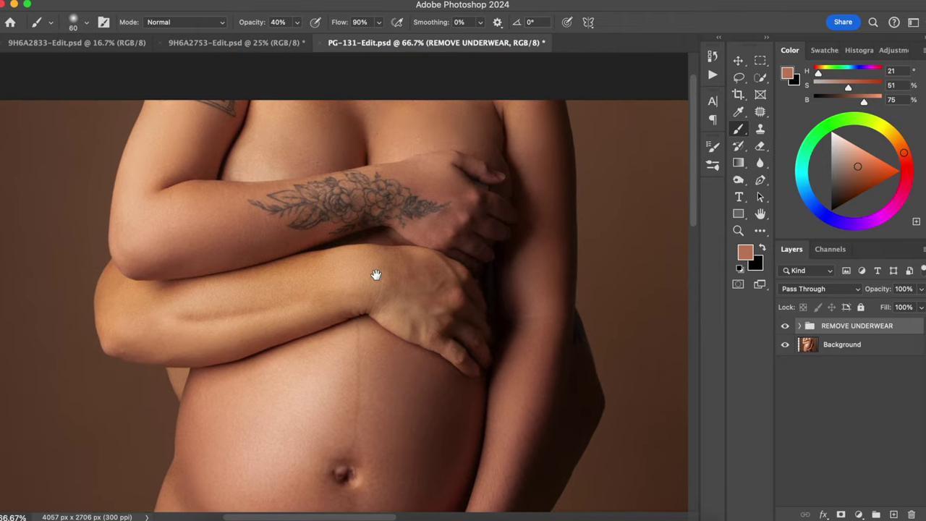
{"action": "scroll", "coordinate": [385, 282], "scroll_direction": "up", "scroll_amount": 2}
{"action": "scroll", "coordinate": [346, 164], "scroll_direction": "down", "scroll_amount": 3}
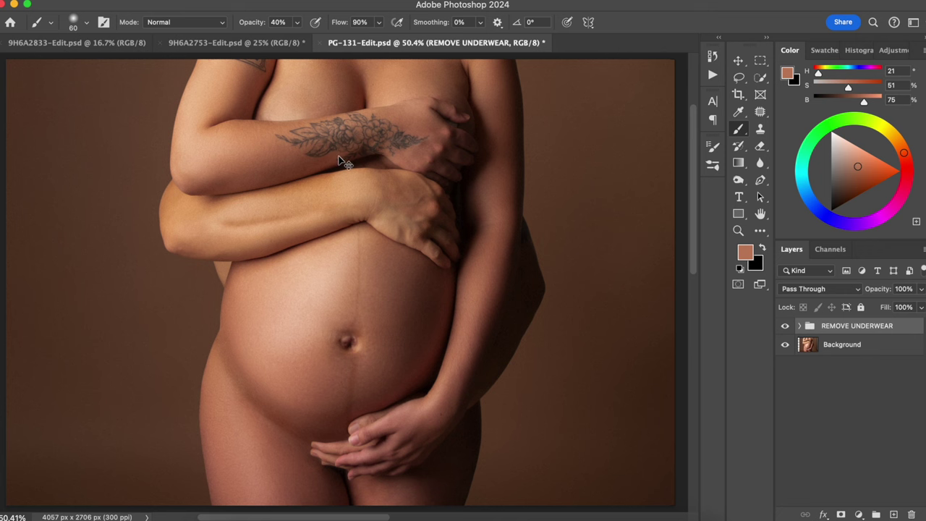
{"action": "scroll", "coordinate": [342, 159], "scroll_direction": "down", "scroll_amount": 1}
{"action": "scroll", "coordinate": [338, 156], "scroll_direction": "down", "scroll_amount": 3}
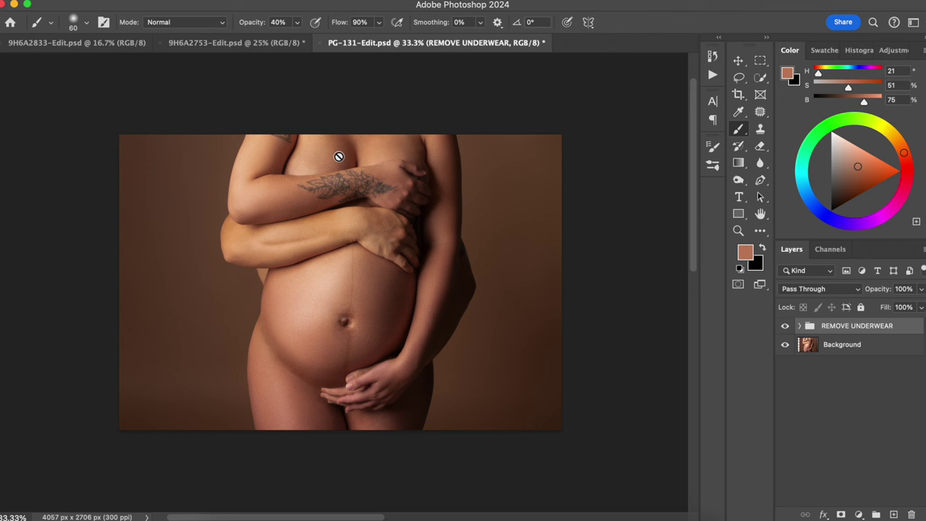
Stamp the visible image onto a new layer and add a Black & White adjustment above it
{"action": "key", "text": "alt+shift+super+e"}
{"action": "left_click", "coordinate": [859, 514]}
{"action": "left_click", "coordinate": [868, 390]}
{"action": "left_click", "coordinate": [618, 241]}
{"action": "left_click_drag", "start_coordinate": [609, 213], "coordinate": [610, 238]}
{"action": "left_click", "coordinate": [530, 108]}
Run the Dodge & Burn Overlay (Eye) action and start lightening the belly in white at 5% brush opacity
{"action": "left_click", "coordinate": [712, 75]}
{"action": "left_click", "coordinate": [598, 179]}
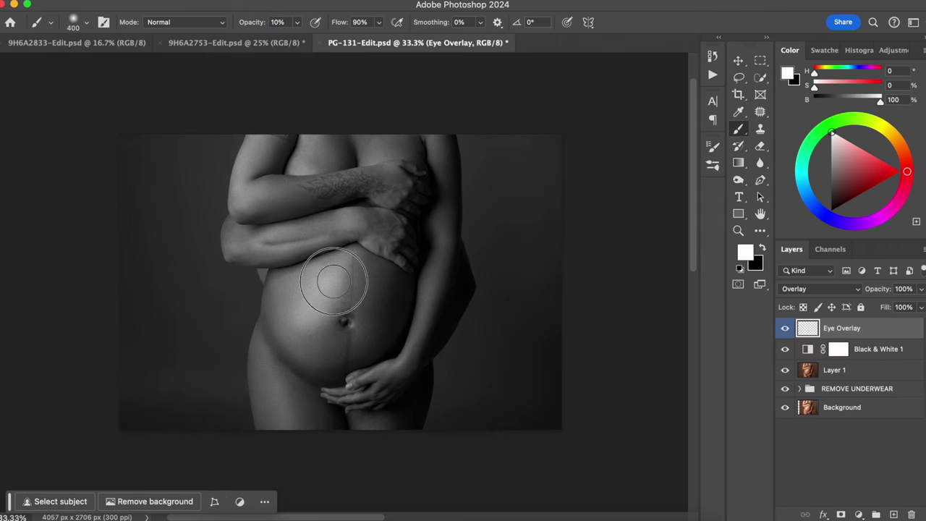
{"action": "key", "text": "0"}
{"action": "key", "text": "5"}
{"action": "key", "text": "bracketleft"}
{"action": "key", "text": "bracketleft"}
{"action": "key", "text": "bracketleft"}
{"action": "key", "text": "bracketleft"}
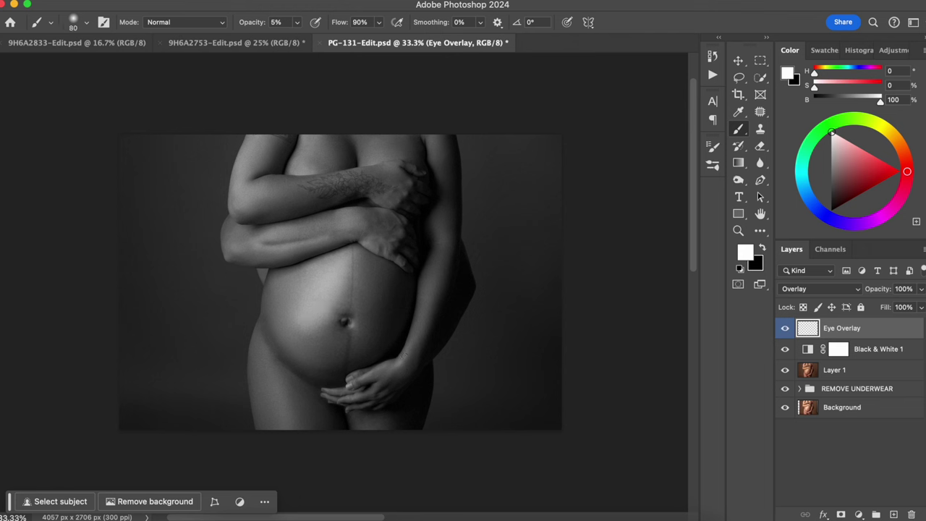
Burn the shadows around the belly, hip and thigh in black with a large 5% brush on the Eye Overlay layer
{"action": "key", "text": "bracketright"}
{"action": "key", "text": "bracketright"}
{"action": "key", "text": "bracketright"}
{"action": "key", "text": "x"}
{"action": "key", "text": "bracketright"}
{"action": "left_click_drag", "start_coordinate": [276, 343], "coordinate": [305, 371]}
{"action": "key", "text": "x"}
{"action": "key", "text": "bracketleft"}
{"action": "key", "text": "bracketleft"}
{"action": "key", "text": "bracketleft"}
{"action": "key", "text": "x"}
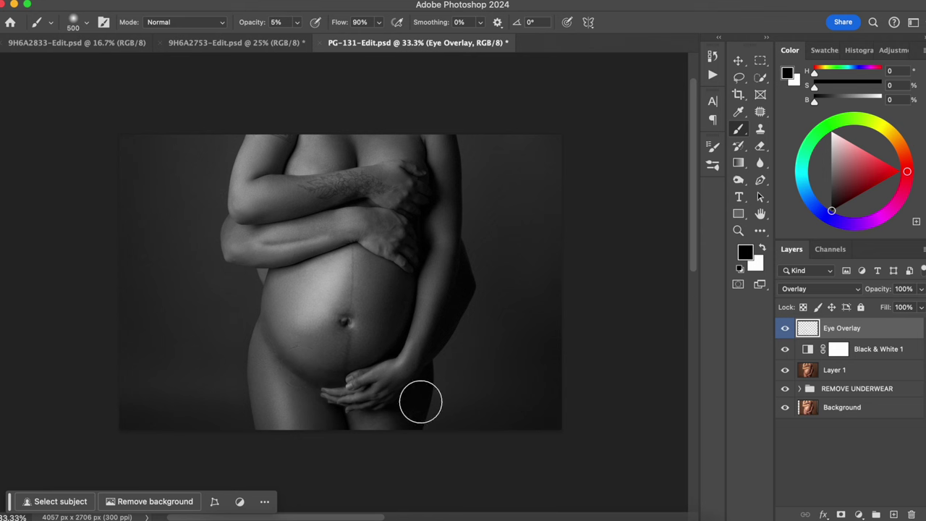
{"action": "key", "text": "bracketright"}
{"action": "key", "text": "bracketright"}
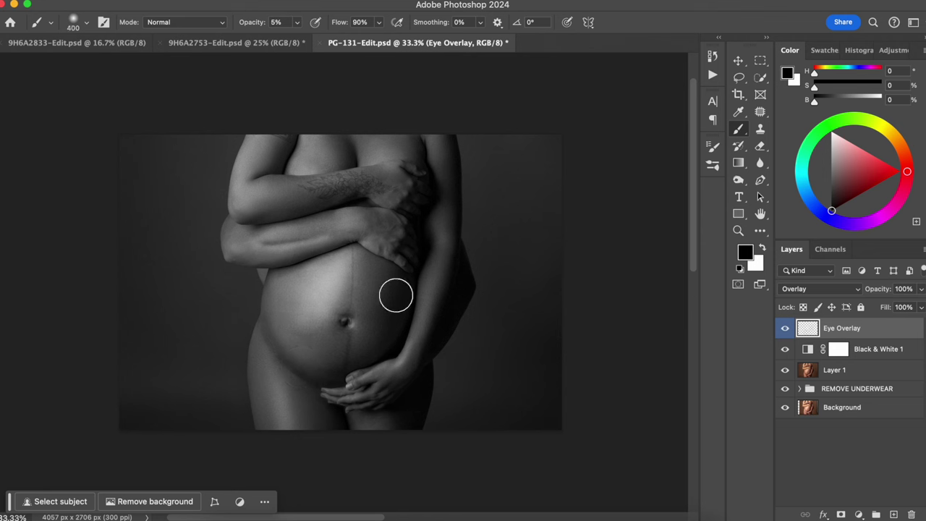
Dodge the arm highlights in white and burn the thigh shadows in black on the Eye Overlay layer, varying the brush size
{"action": "key", "text": "x"}
{"action": "key", "text": "bracketleft"}
{"action": "key", "text": "bracketleft"}
{"action": "key", "text": "bracketleft"}
{"action": "key", "text": "bracketleft"}
{"action": "key", "text": "bracketleft"}
{"action": "key", "text": "bracketleft"}
{"action": "key", "text": "bracketleft"}
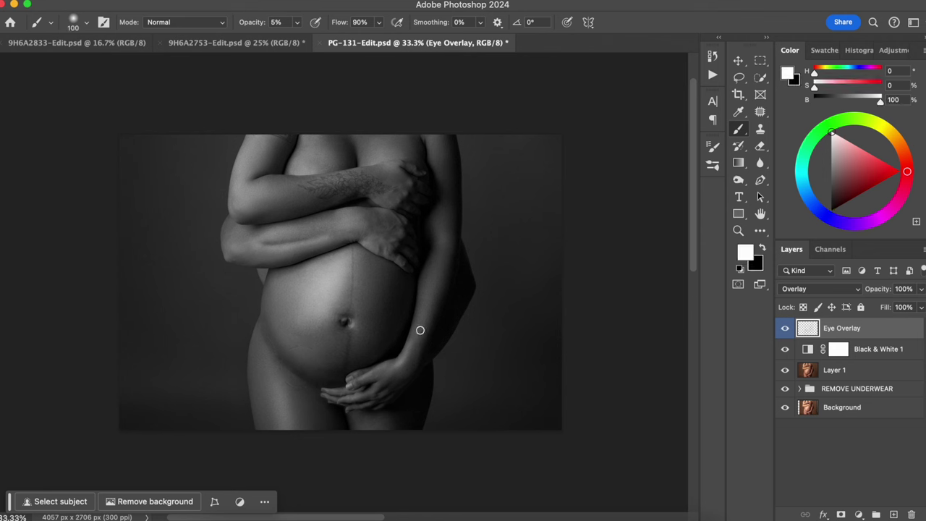
{"action": "key", "text": "bracketright"}
{"action": "key", "text": "bracketright"}
{"action": "key", "text": "bracketright"}
{"action": "key", "text": "bracketright"}
{"action": "key", "text": "bracketright"}
{"action": "key", "text": "x"}
{"action": "key", "text": "bracketleft"}
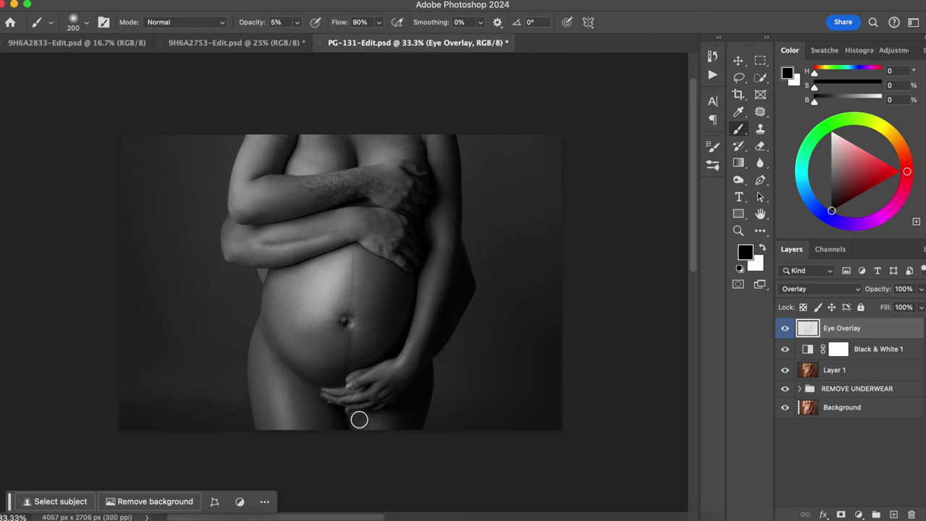
{"action": "key", "text": "x"}
Compare with the original Background, group Eye Overlay with the Black & White 1 adjustment, and rename the group B&W
{"action": "left_click", "coordinate": [785, 407], "text": "alt"}
{"action": "left_click", "coordinate": [785, 407], "text": "alt"}
{"action": "left_click", "coordinate": [873, 350], "text": "shift"}
{"action": "key", "text": "super+g"}
{"action": "double_click", "coordinate": [833, 326]}
{"action": "key", "text": "Caps_Lock"}
{"action": "type", "text": "B&W"}
{"action": "key", "text": "Return"}
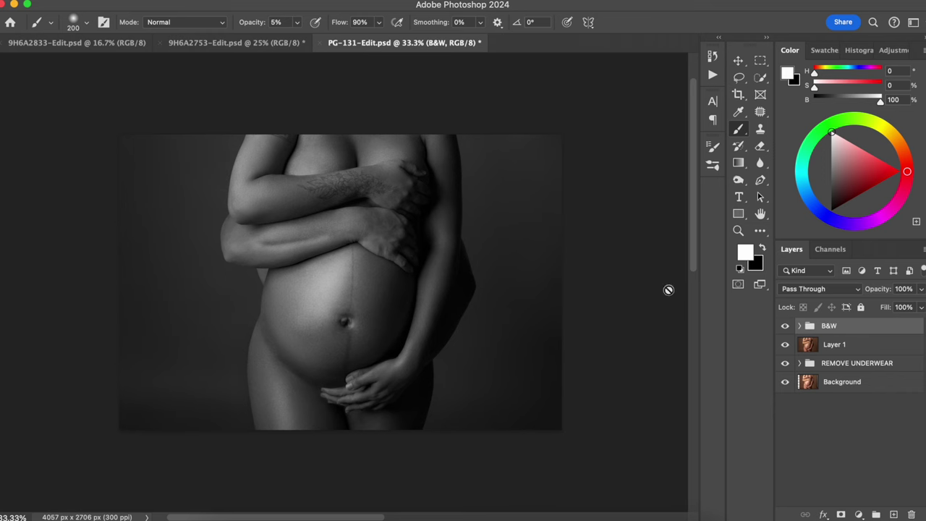
Stamp the visible black-and-white image onto a new top layer and apply the SV Studio Complete preset in Camera Raw
{"action": "key", "text": "ctrl+alt+shift+e"}
{"action": "key", "text": "ctrl+shift+a"}
{"action": "left_click", "coordinate": [781, 240]}
{"action": "left_click", "coordinate": [894, 502]}
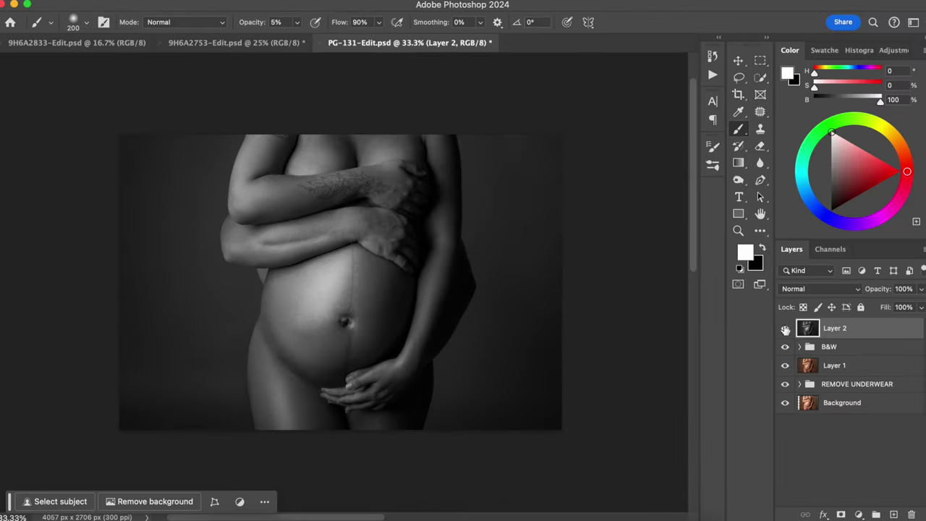
Hide the B&W group and Layer 2 after comparing their effect, and select the color Layer 1
{"action": "left_click", "coordinate": [784, 347]}
{"action": "left_click", "coordinate": [828, 367]}
{"action": "left_click", "coordinate": [786, 328]}
{"action": "left_click", "coordinate": [786, 328]}
{"action": "left_click", "coordinate": [832, 333]}
{"action": "left_click", "coordinate": [785, 329]}
{"action": "left_click", "coordinate": [785, 329]}
{"action": "left_click", "coordinate": [785, 329]}
{"action": "left_click", "coordinate": [832, 363]}
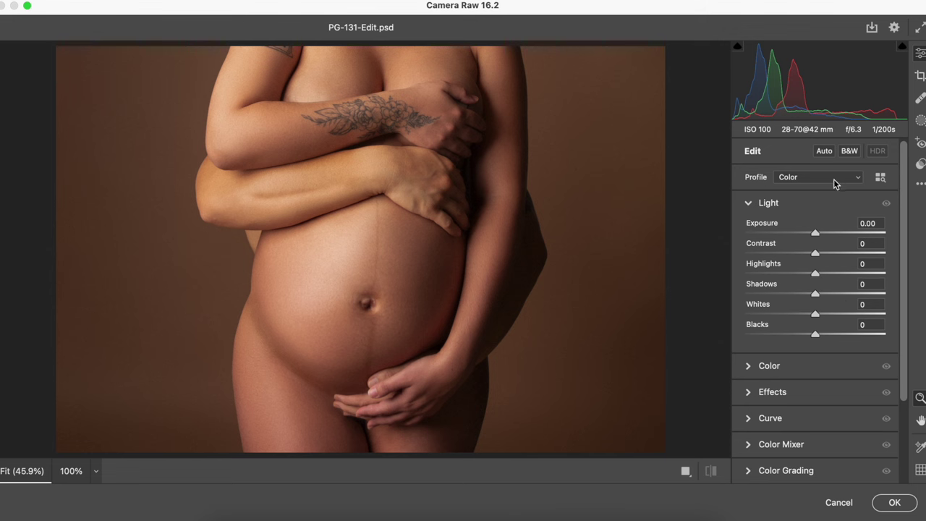
Apply the 01- SV Studios Color profile to Layer 1 in Camera Raw with an amount of 50
{"action": "left_click", "coordinate": [879, 177]}
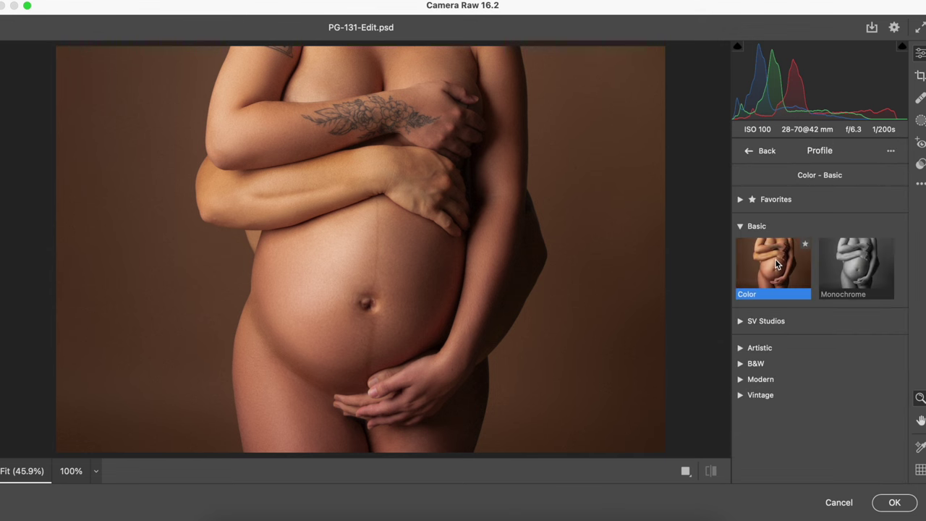
{"action": "left_click", "coordinate": [739, 322]}
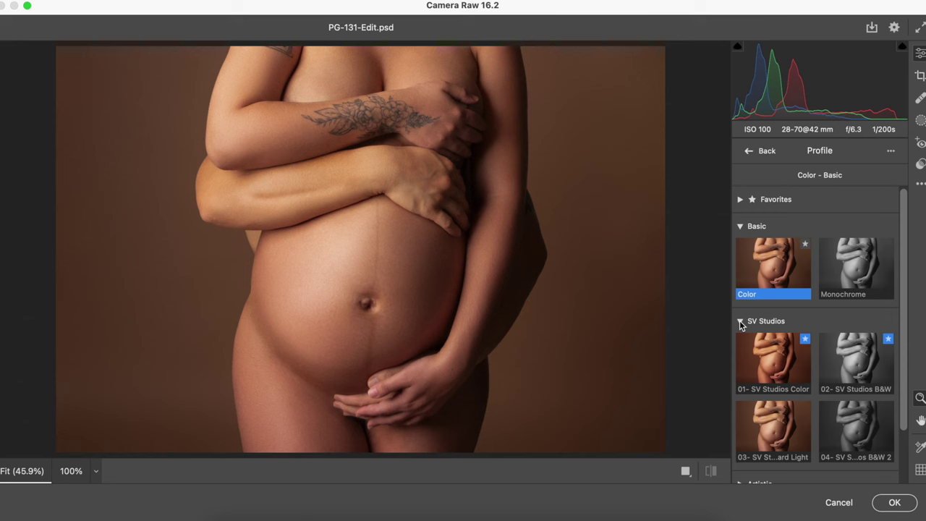
{"action": "left_click", "coordinate": [778, 361]}
{"action": "left_click", "coordinate": [875, 407]}
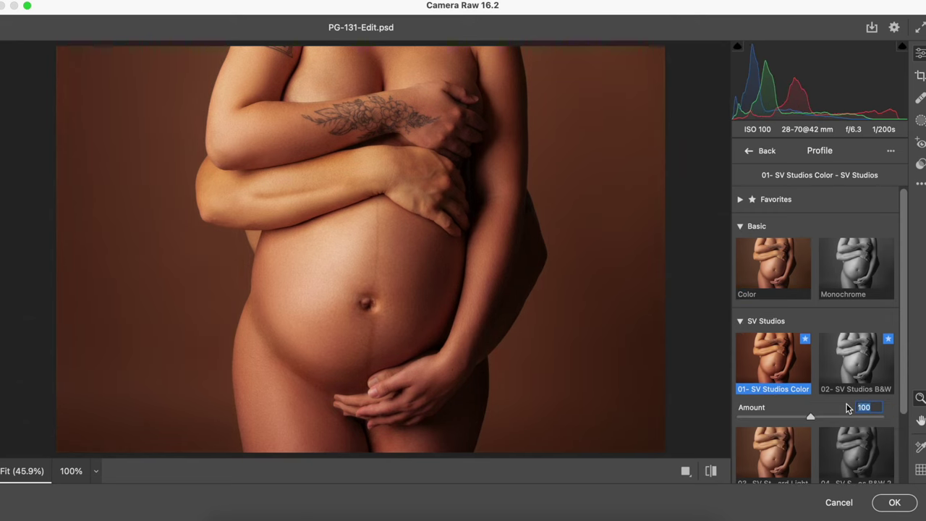
{"action": "type", "text": "50"}
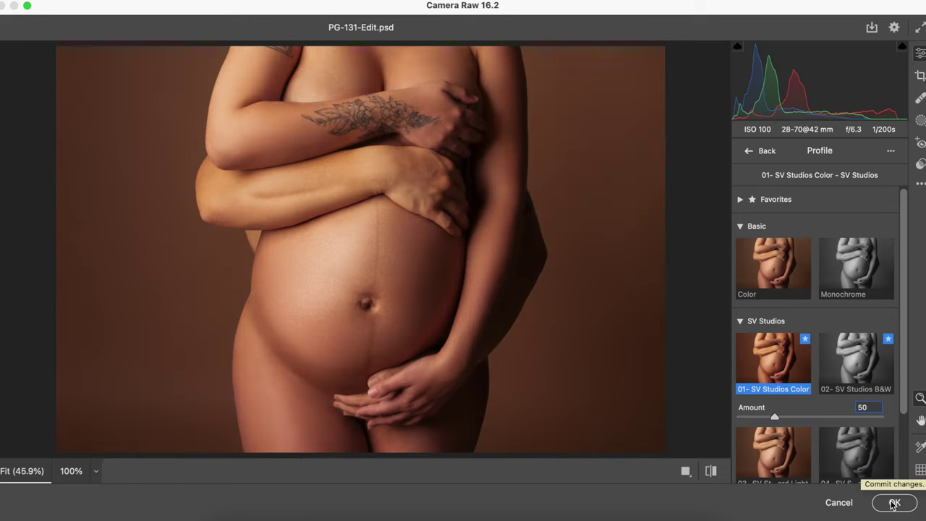
{"action": "left_click", "coordinate": [895, 503]}
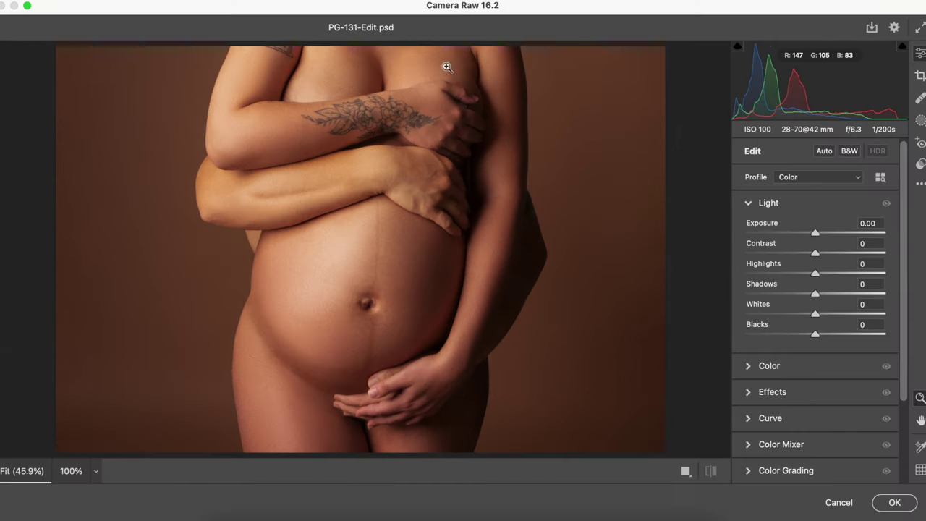
Preview the SV Studio presets in Camera Raw and apply SV Studio Complete to Layer 1
{"action": "left_click", "coordinate": [920, 164]}
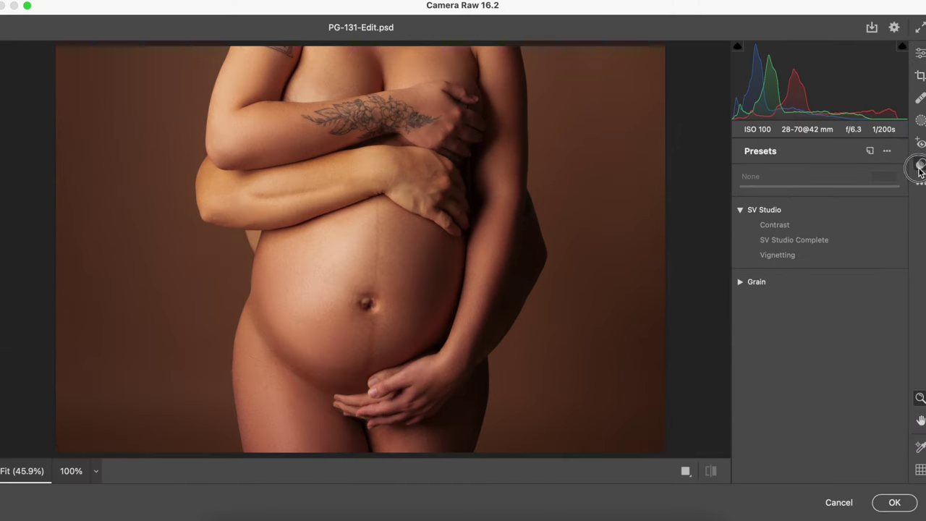
{"action": "left_click", "coordinate": [773, 240]}
{"action": "left_click", "coordinate": [773, 240]}
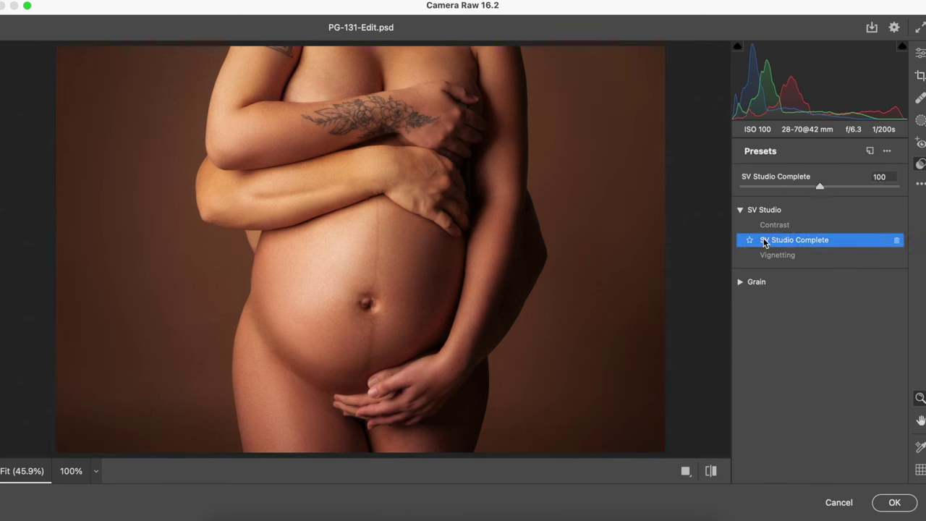
{"action": "left_click", "coordinate": [768, 225]}
{"action": "left_click", "coordinate": [779, 240]}
{"action": "left_click", "coordinate": [781, 256]}
{"action": "left_click", "coordinate": [784, 241]}
{"action": "left_click", "coordinate": [894, 503]}
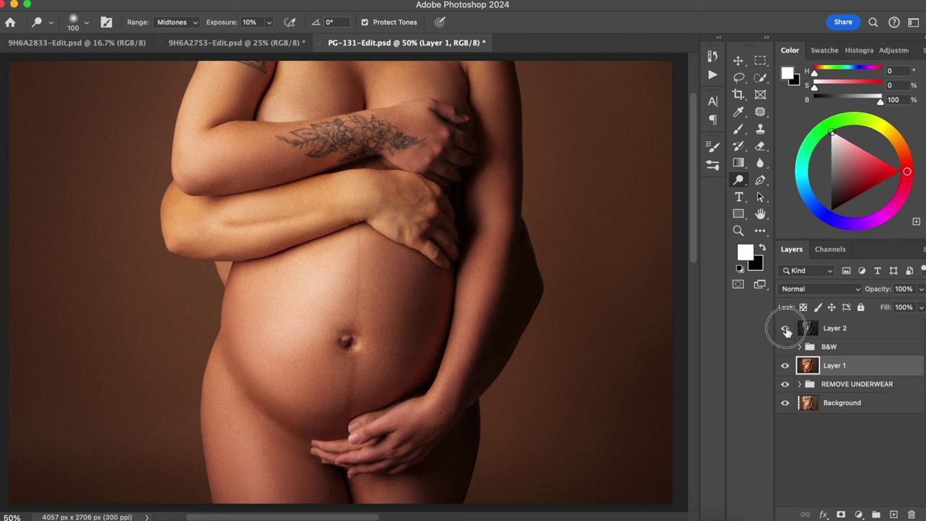
Compare the black-and-white Layer 2 with the color version, and the graded Layer 1 with the original photo
{"action": "left_click", "coordinate": [785, 328]}
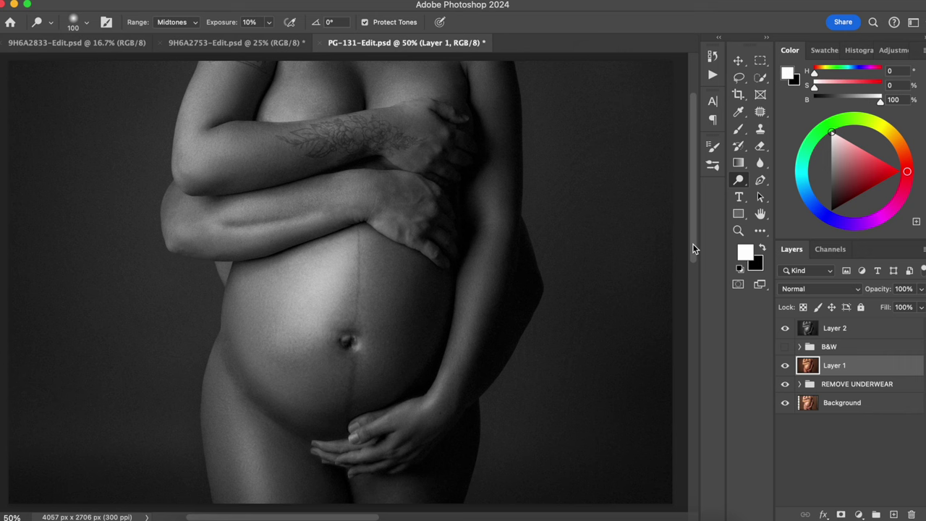
{"action": "left_click", "coordinate": [784, 327]}
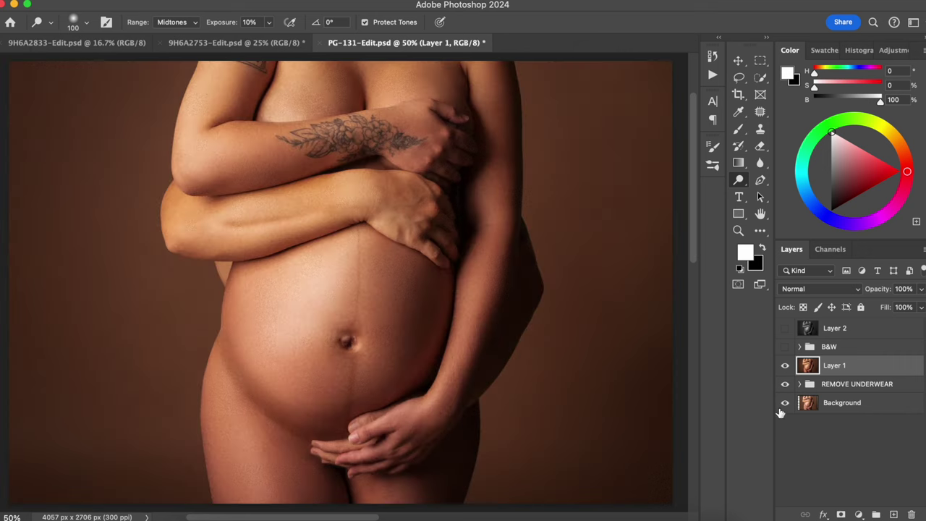
{"action": "left_click", "coordinate": [785, 365]}
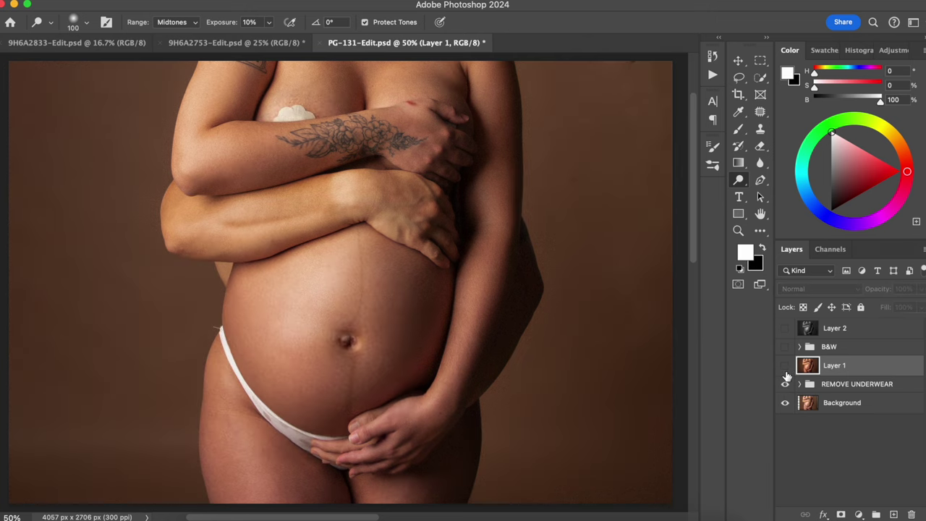
{"action": "left_click", "coordinate": [785, 366]}
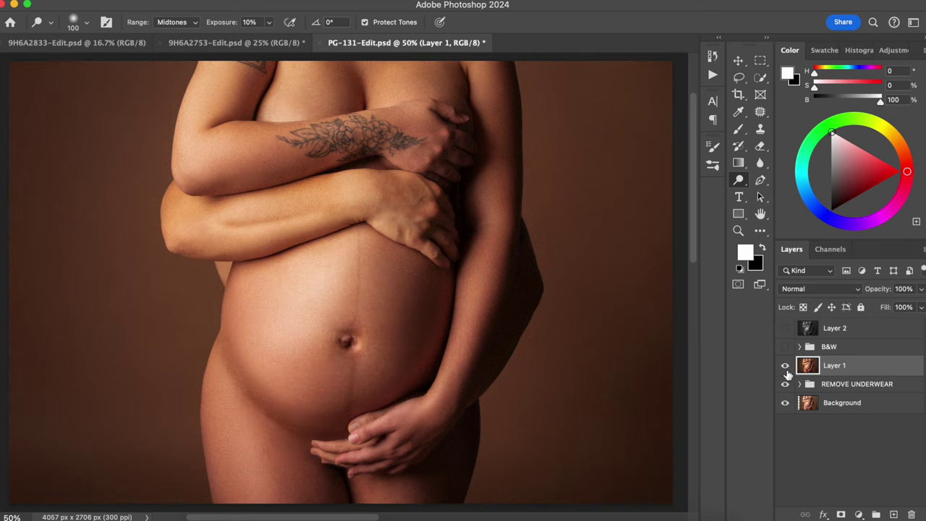
{"action": "left_click", "coordinate": [785, 365]}
{"action": "left_click", "coordinate": [785, 365]}
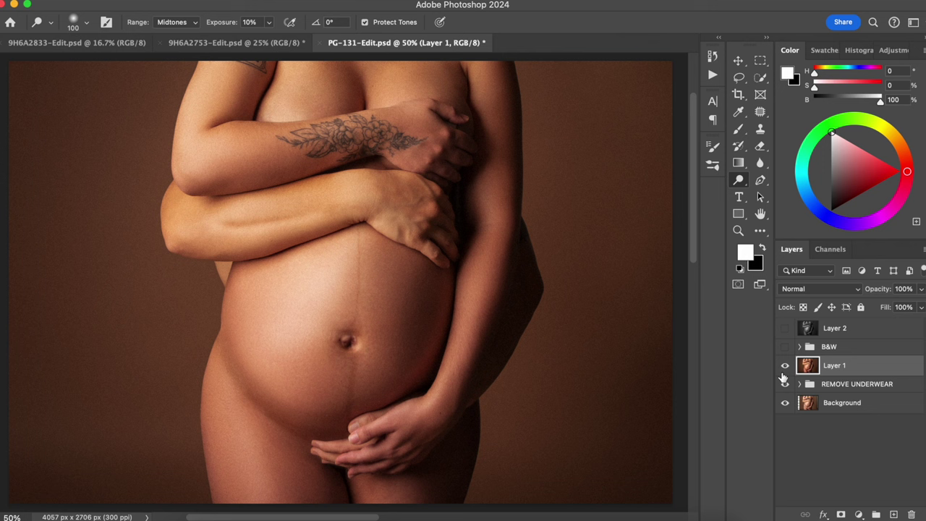